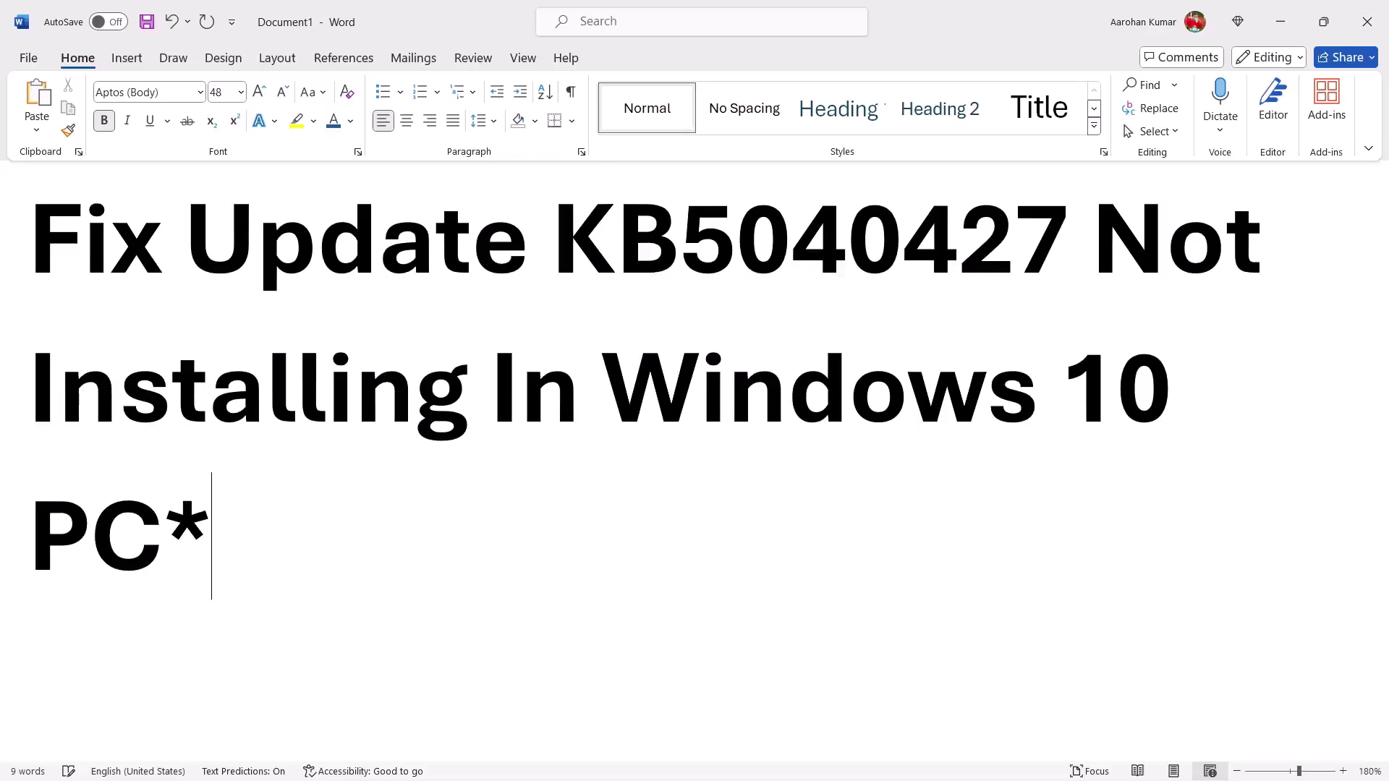
- Delete the stray asterisk so the title ends with 'Windows 10 PC', then review the title text
key(BackSpace)
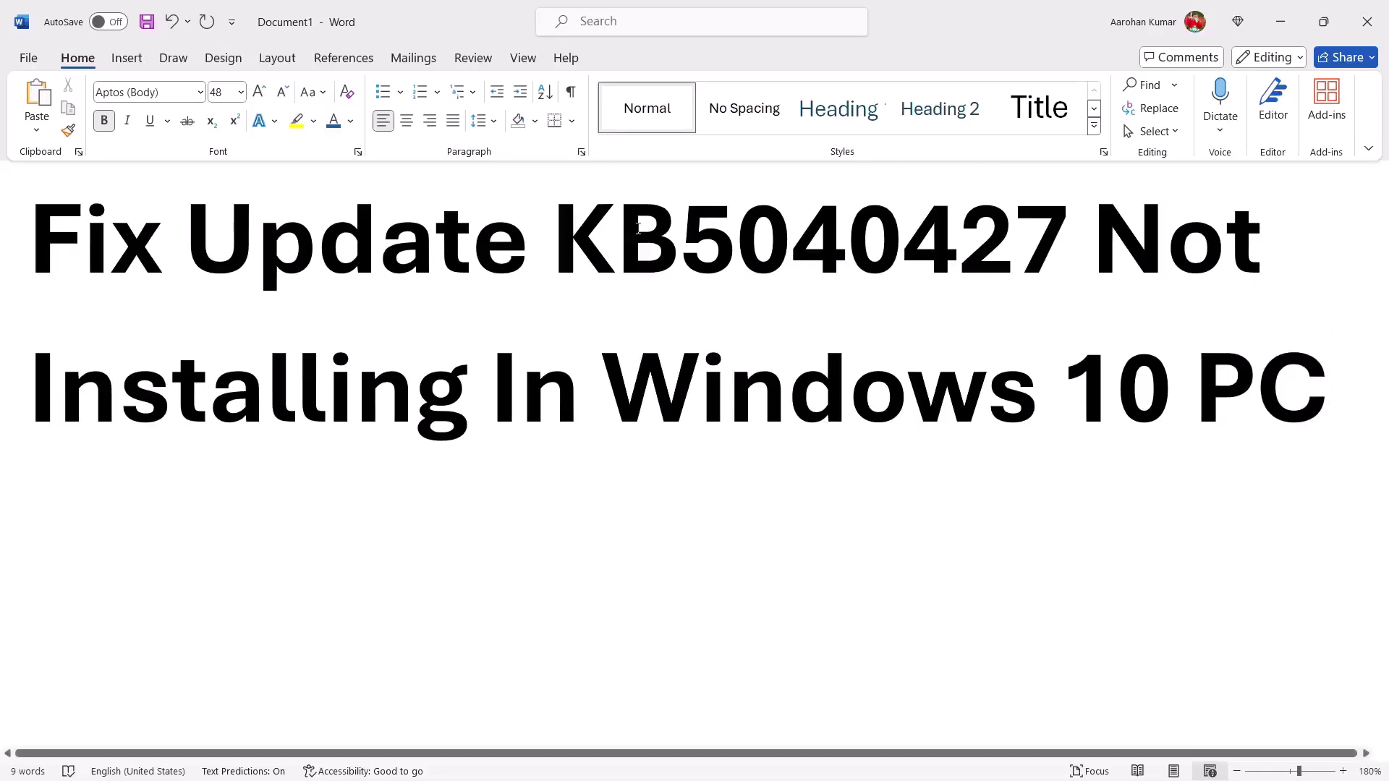
drag(567, 235, 1055, 260)
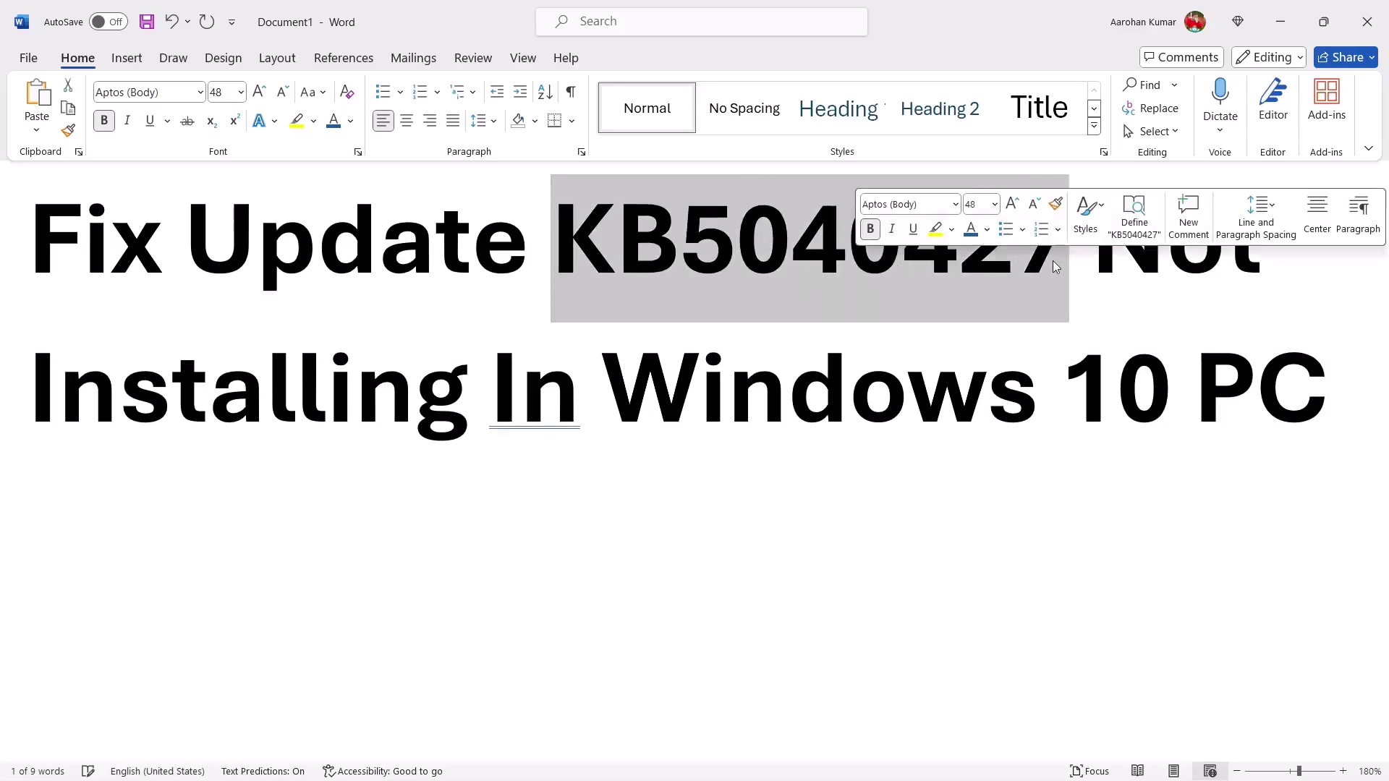
drag(1065, 381, 1167, 405)
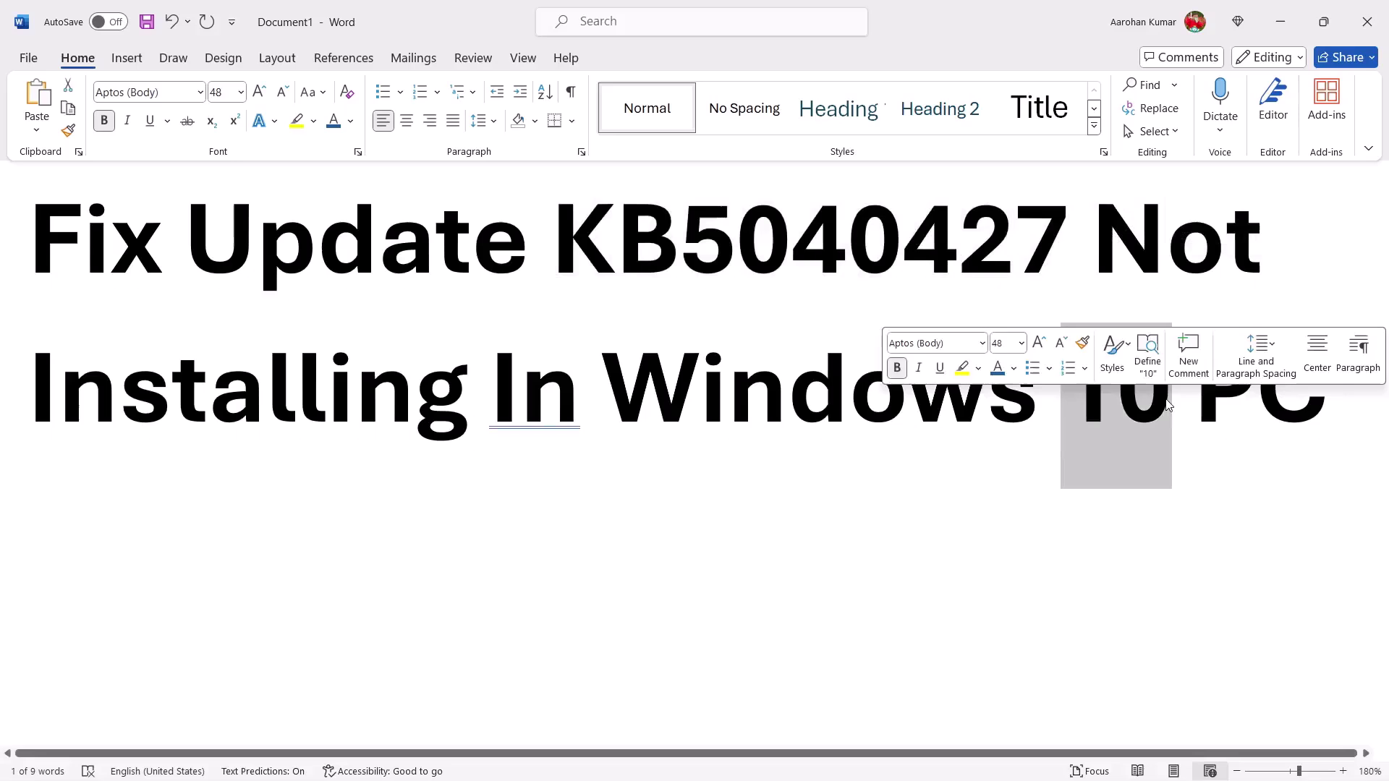
click(1012, 233)
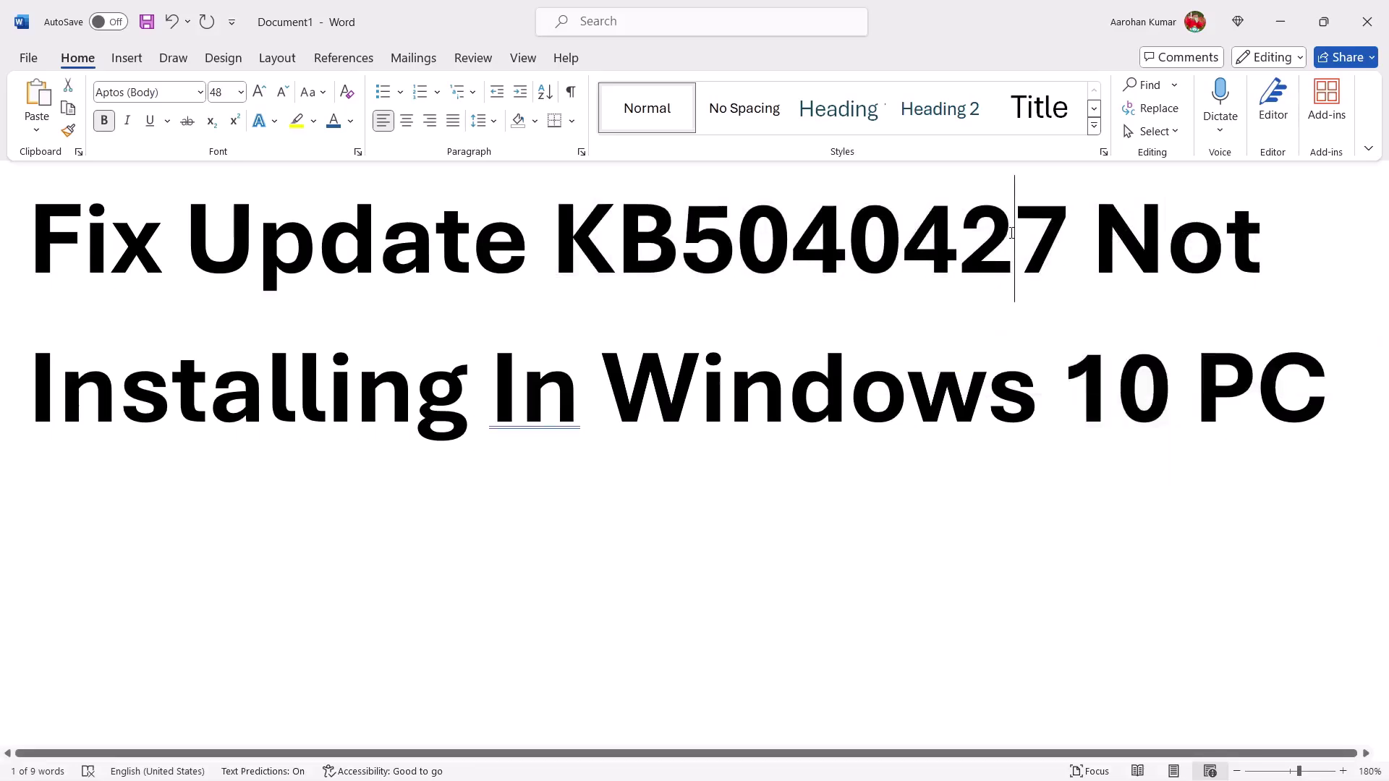
click(1337, 414)
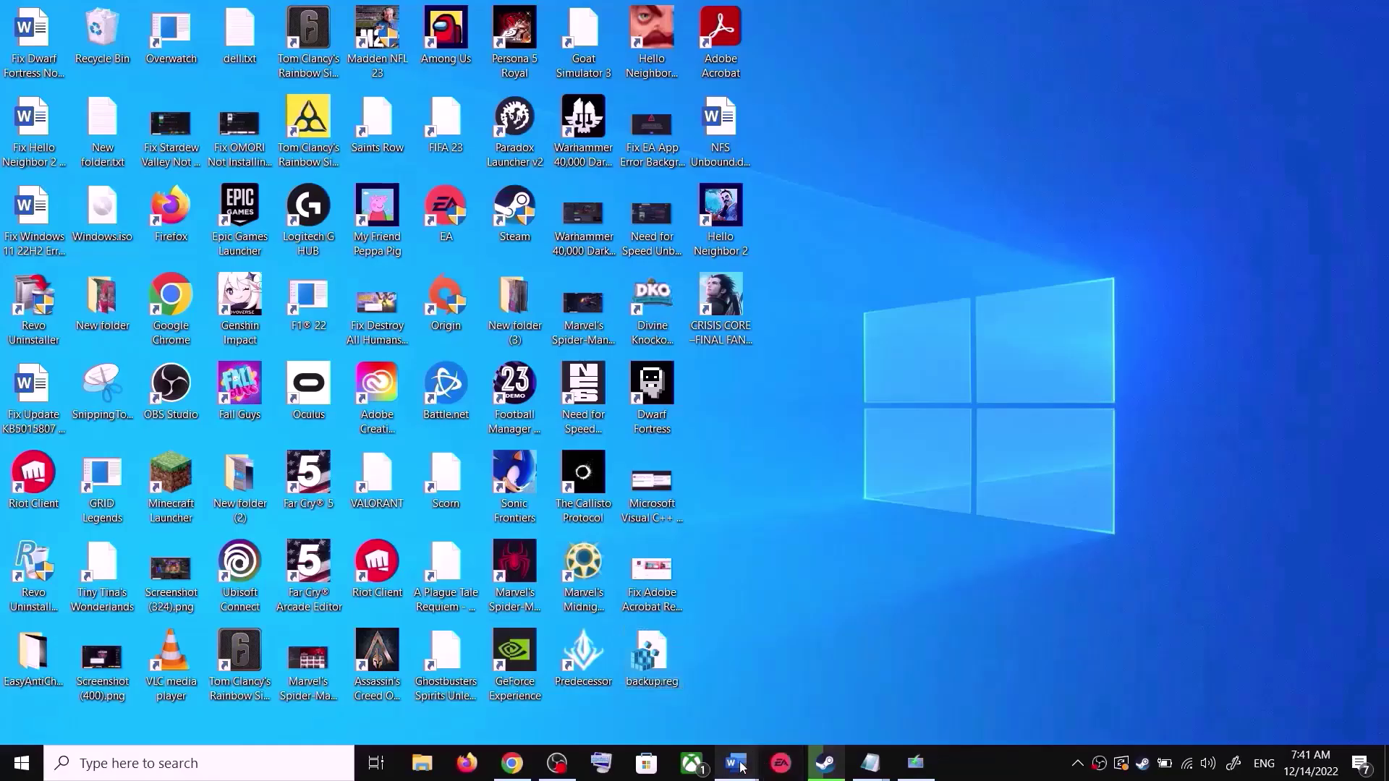
- Run the Windows Update troubleshooter from Update & Security > Troubleshoot > Additional troubleshooters
mouse_move(736, 763)
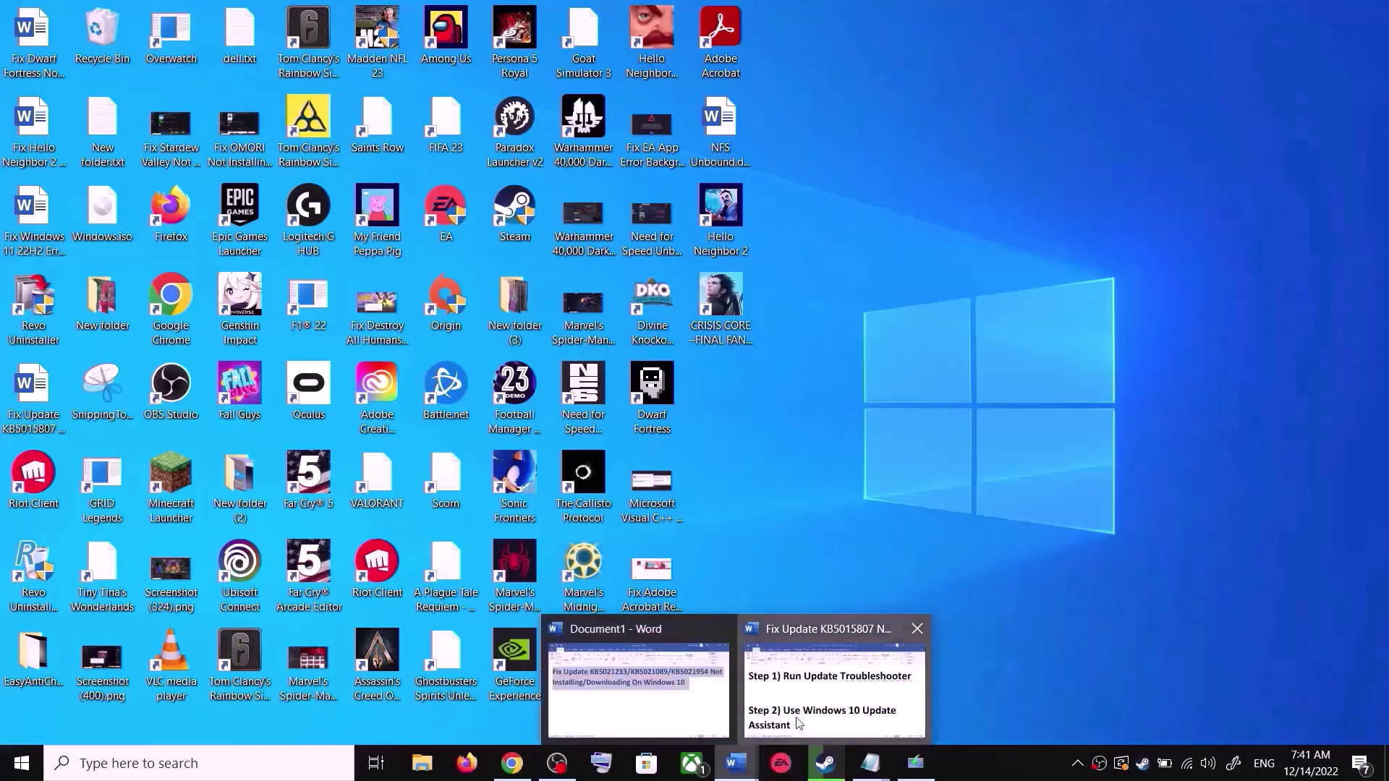
click(831, 683)
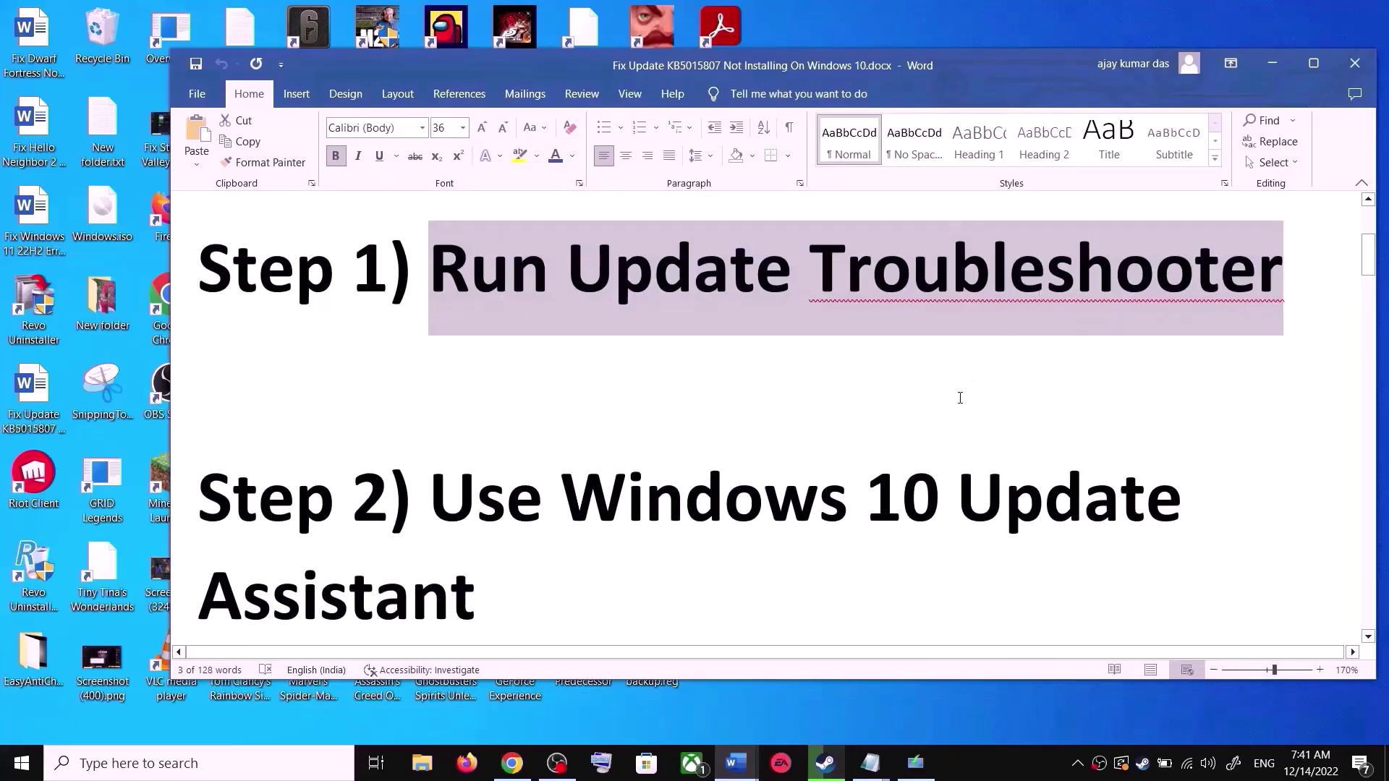
key(super+i)
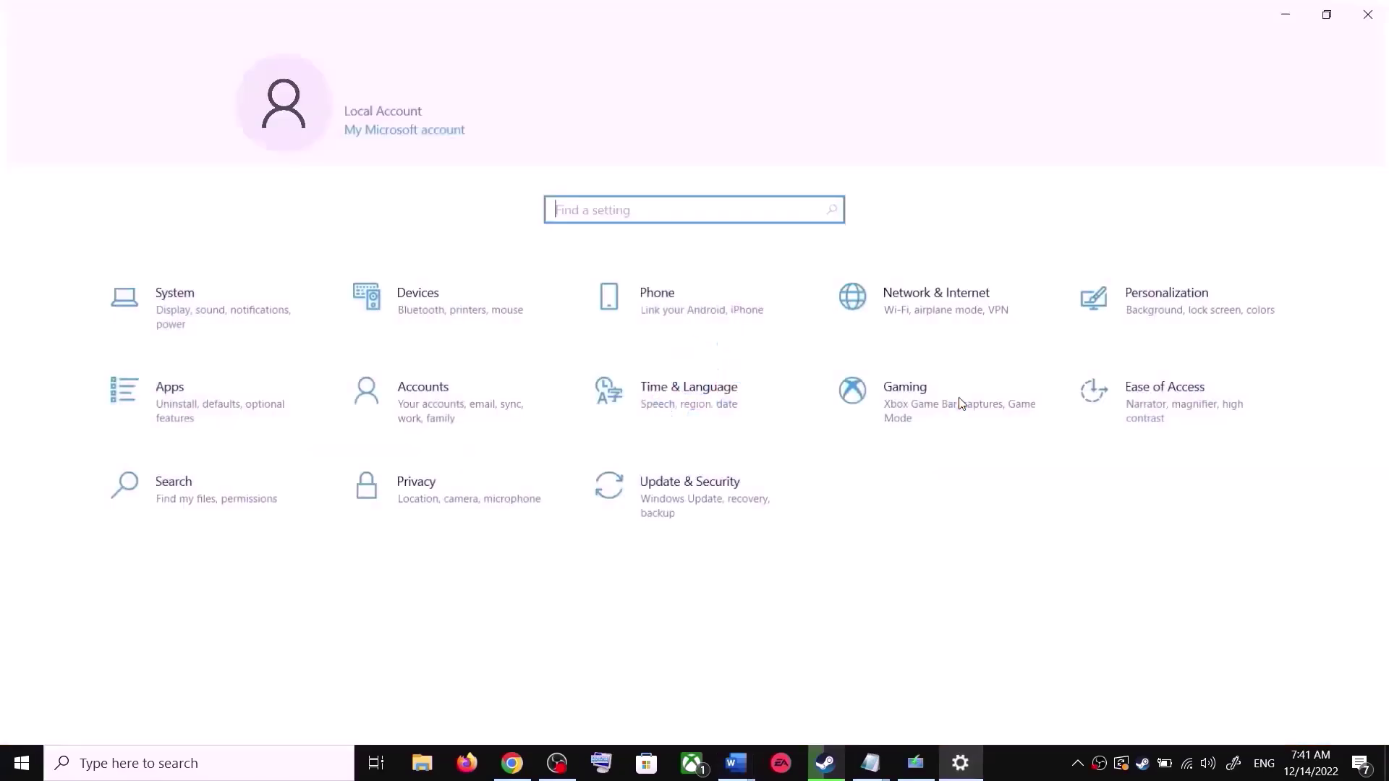
click(705, 503)
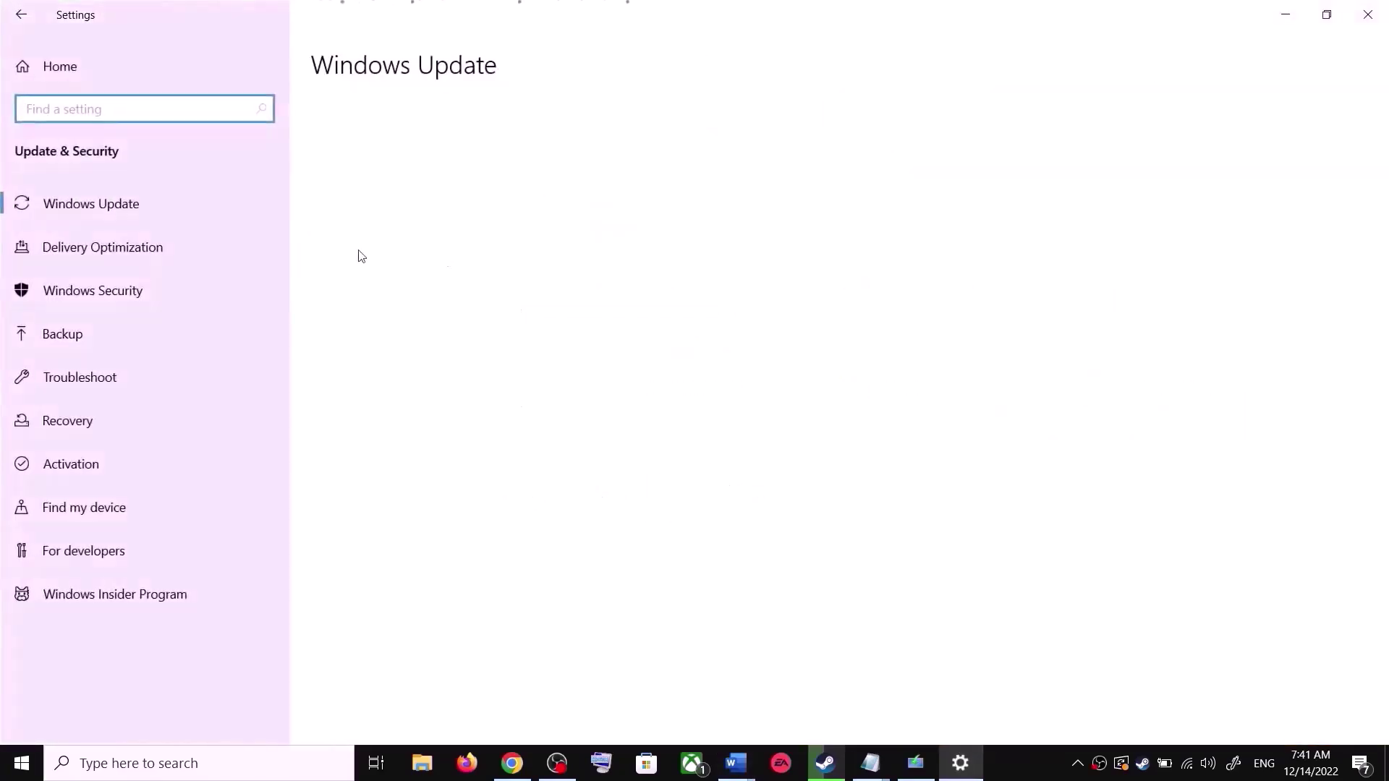
click(111, 377)
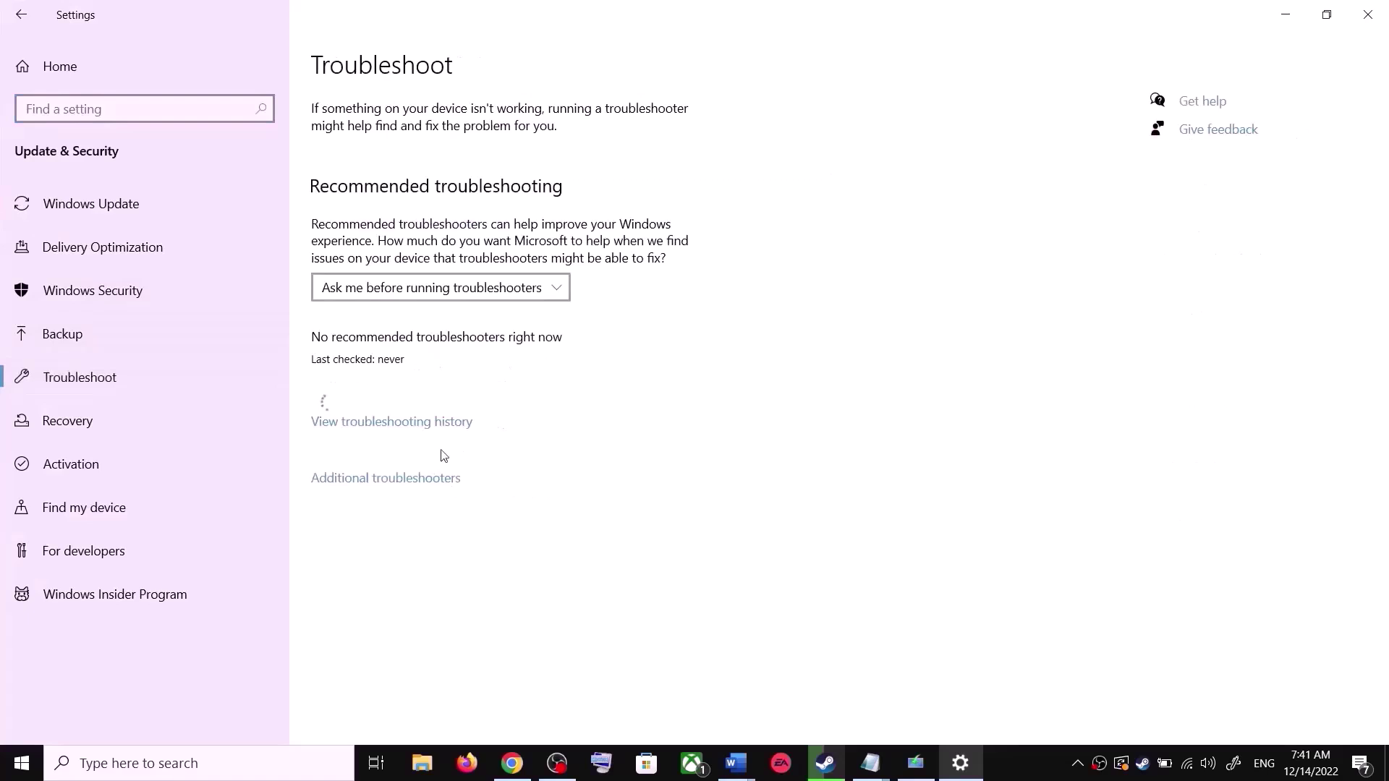
click(407, 479)
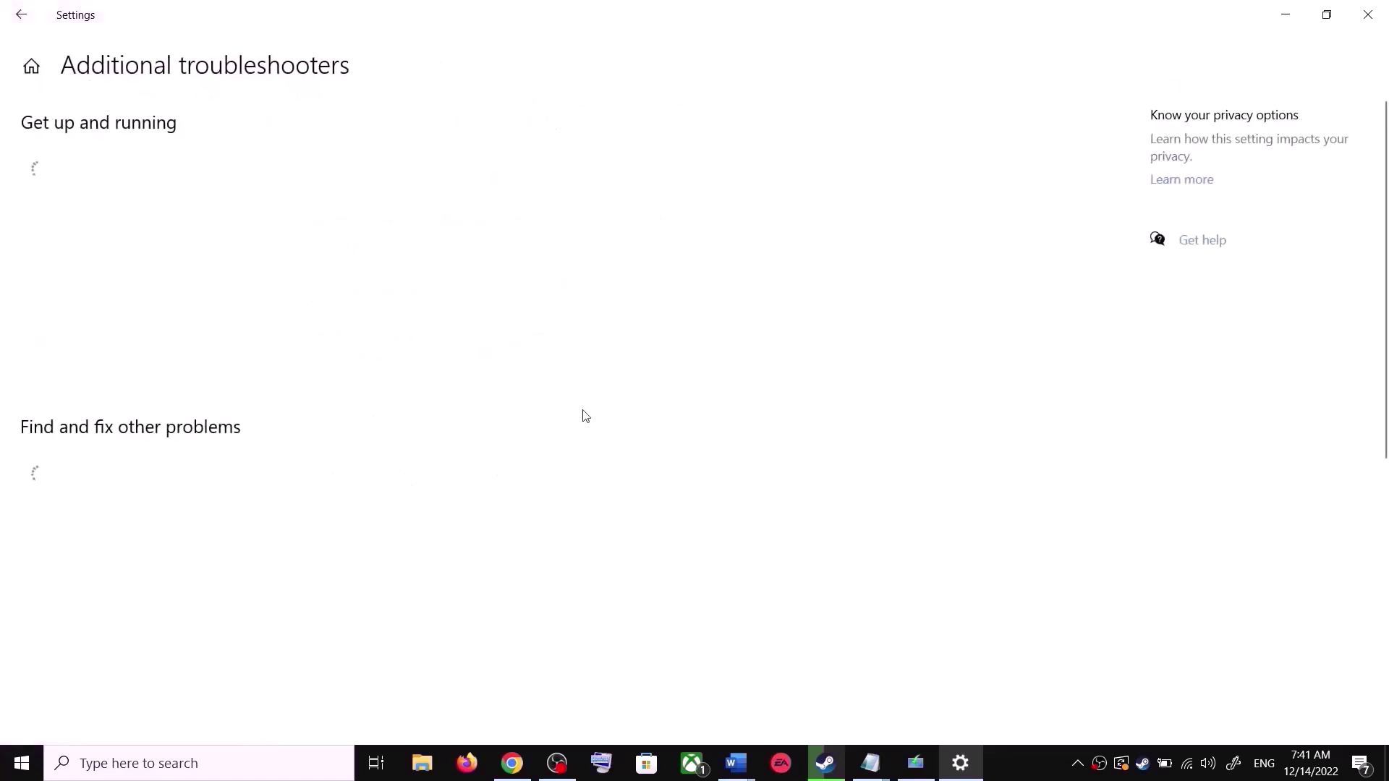
click(170, 363)
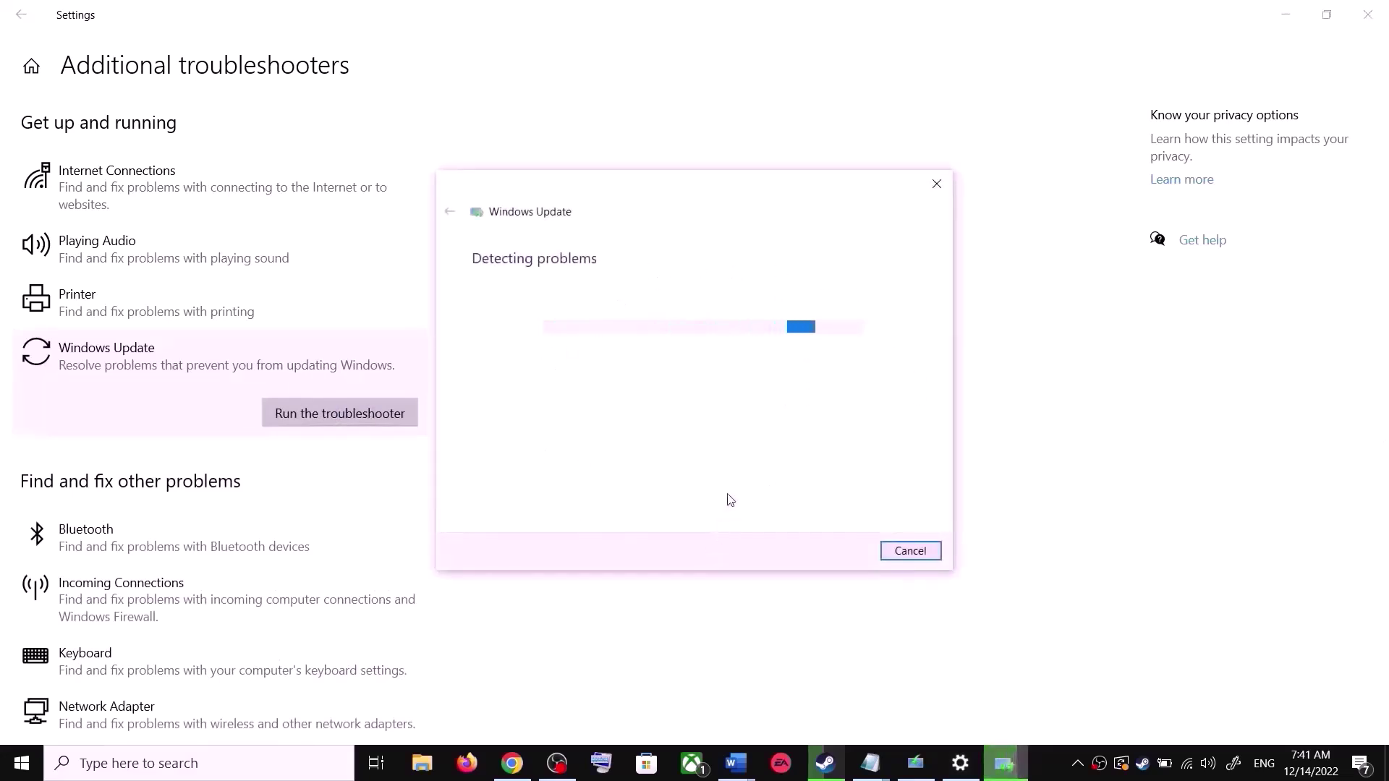
- Check the Start menu power options, then return to the Settings window
click(13, 777)
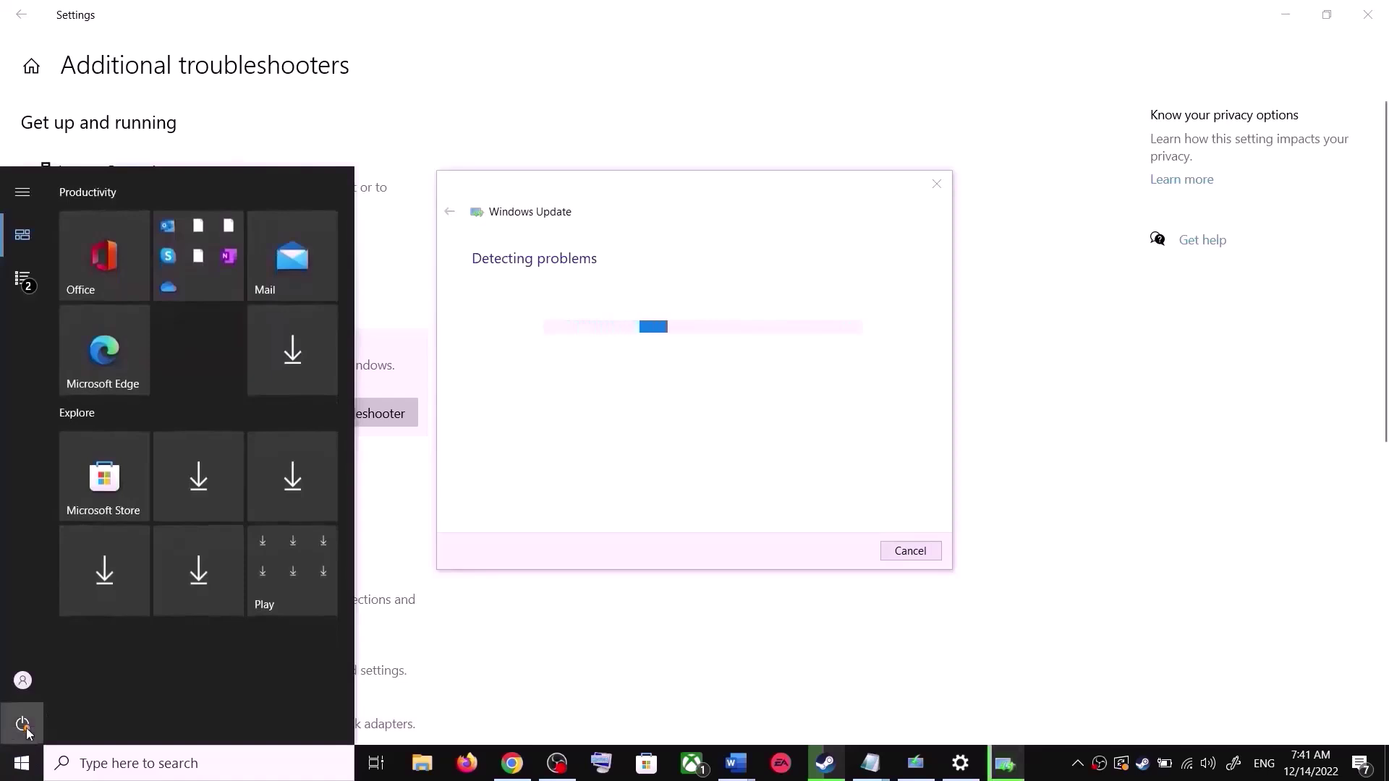
click(23, 724)
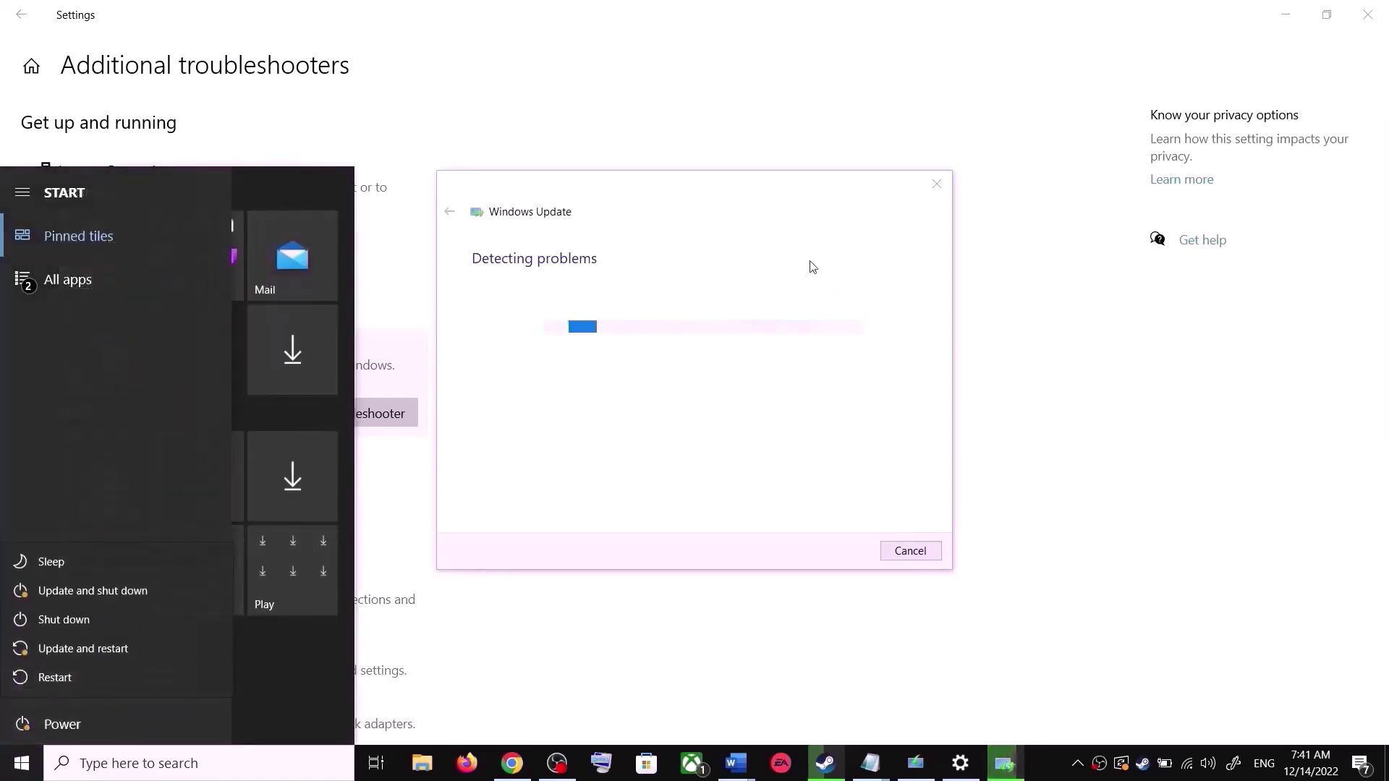
click(833, 275)
click(1056, 307)
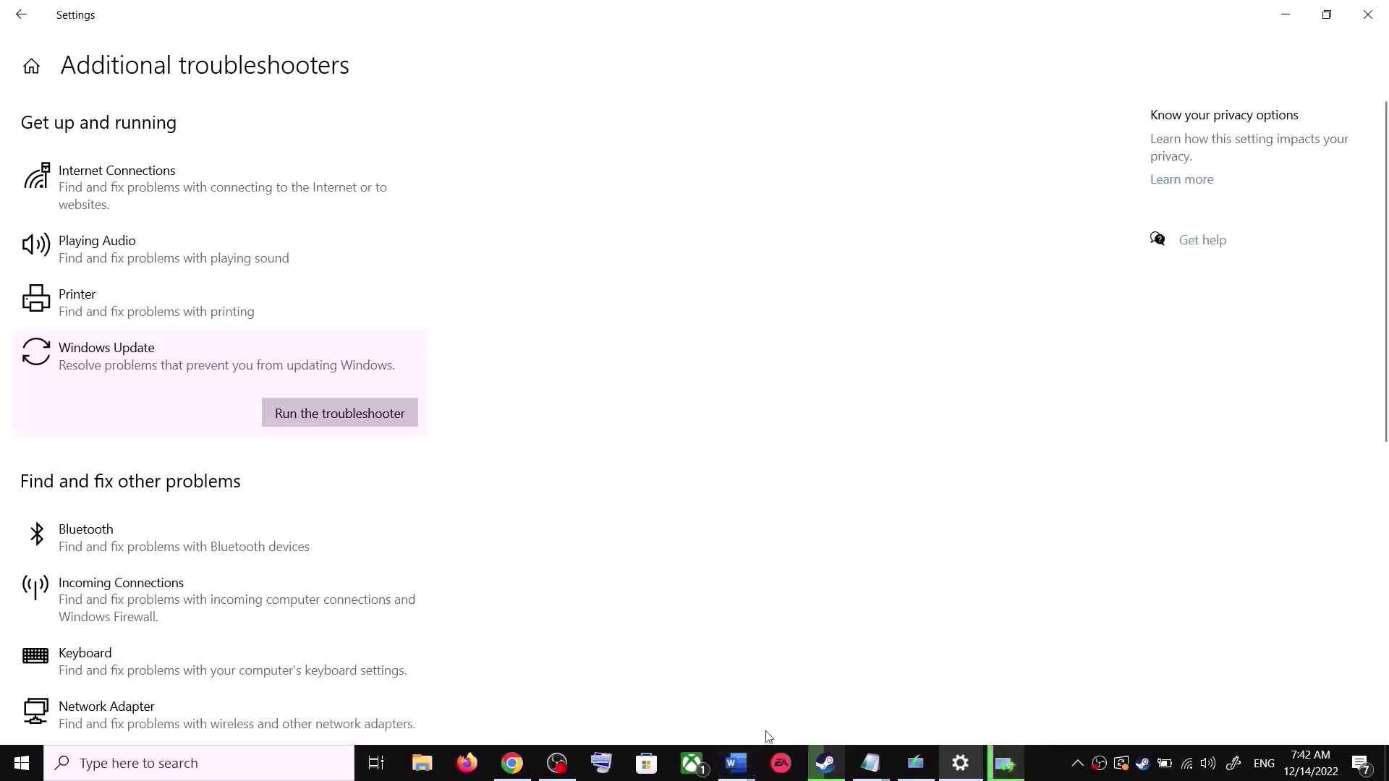
- In the KB5015807 fix document, scroll to Step 2 and select the Windows 10 download link
click(749, 766)
click(869, 695)
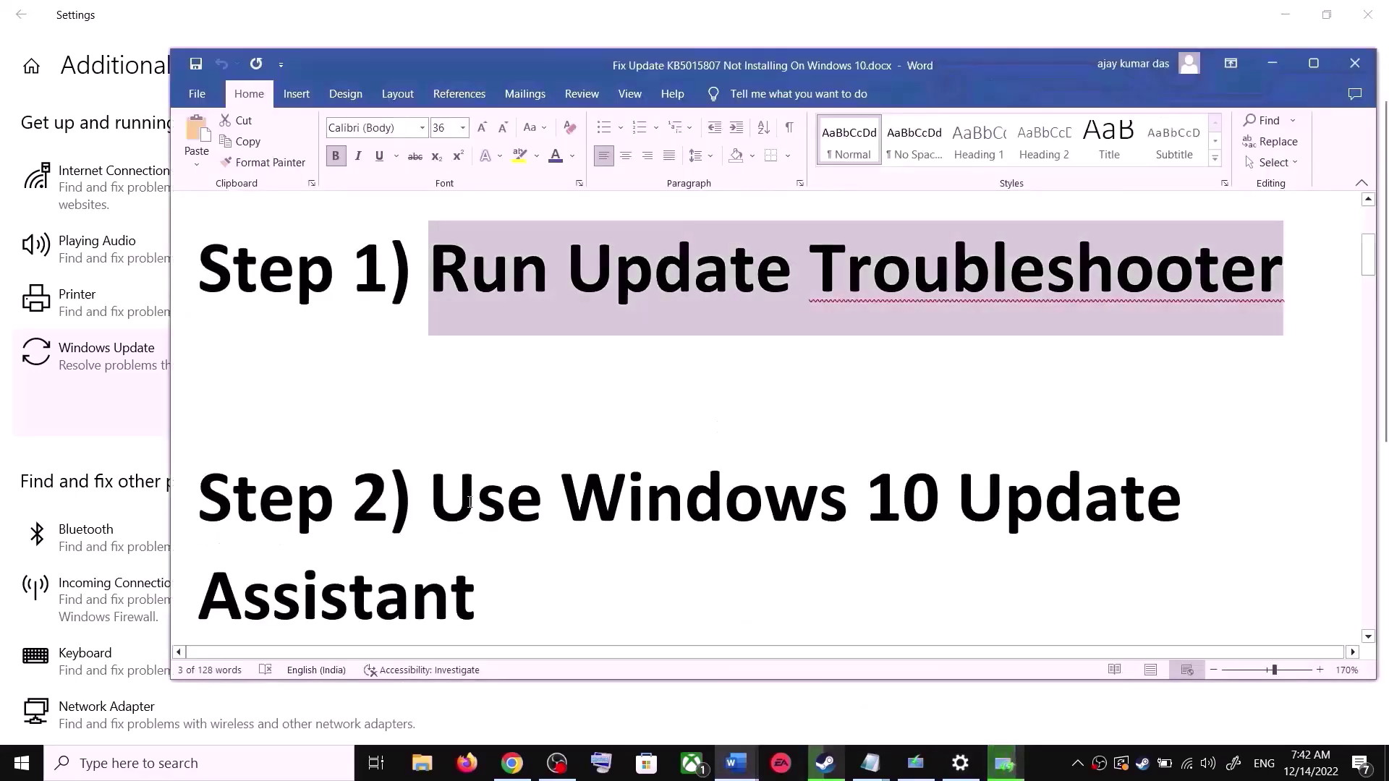
scroll(469, 502, down, 1)
triple_click(506, 499)
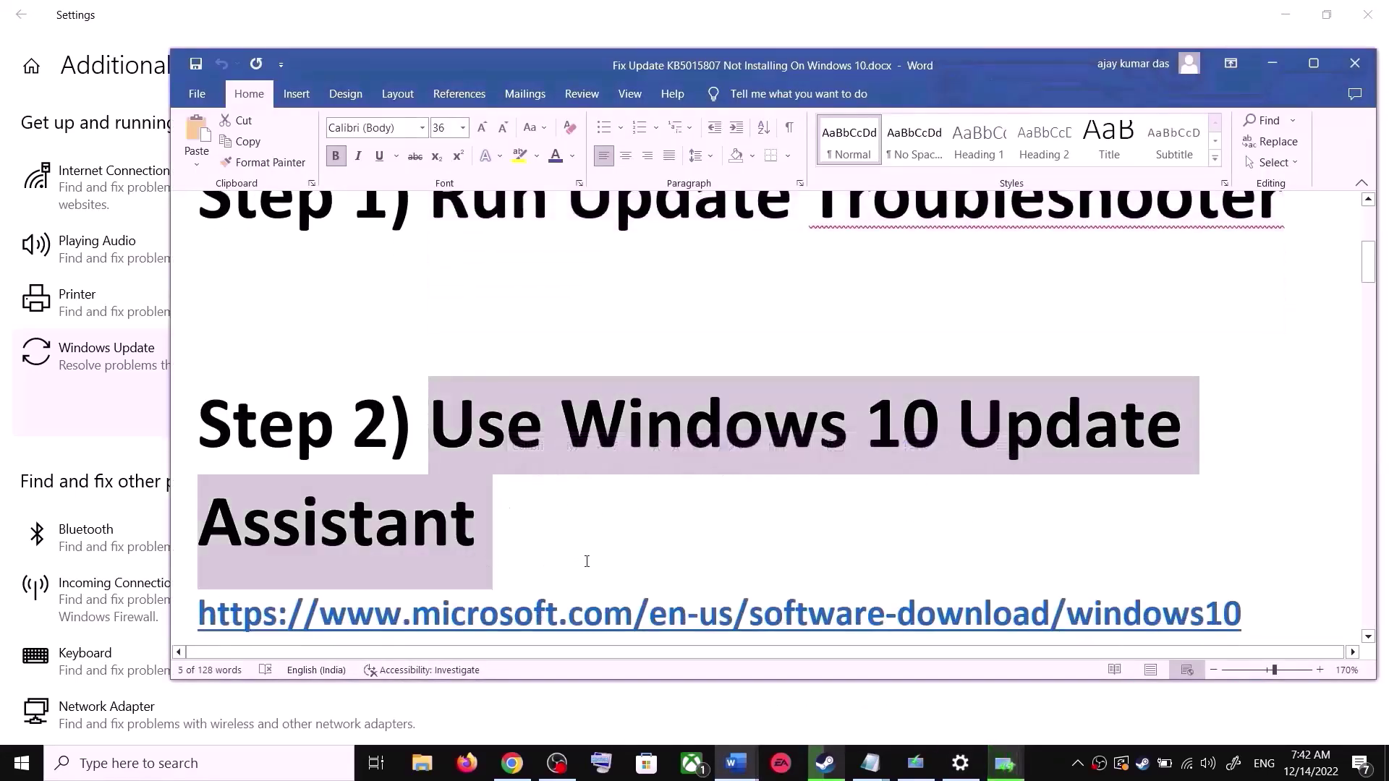
scroll(587, 562, down, 1)
triple_click(1212, 539)
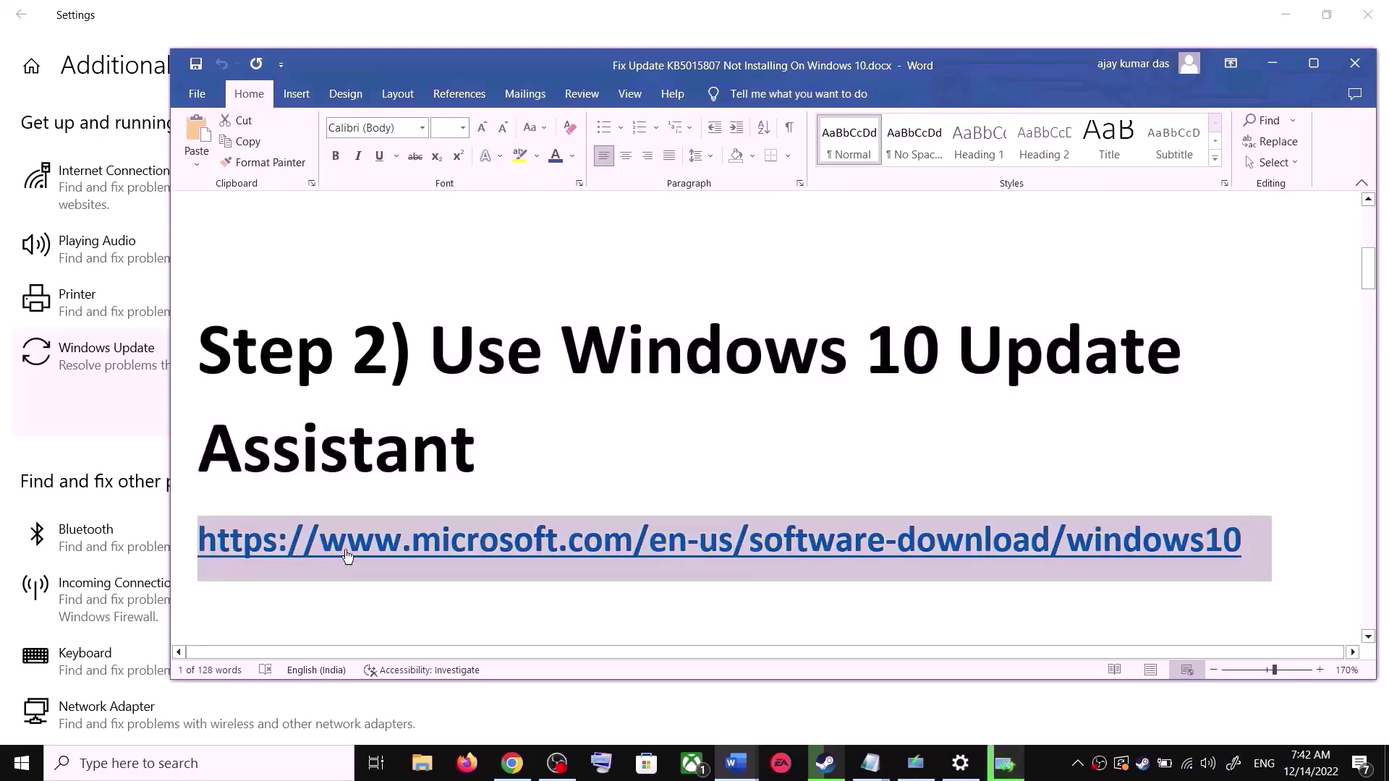
- Download and run the Windows10Upgrade Update Assistant, closing it once it reports the latest version
click(526, 773)
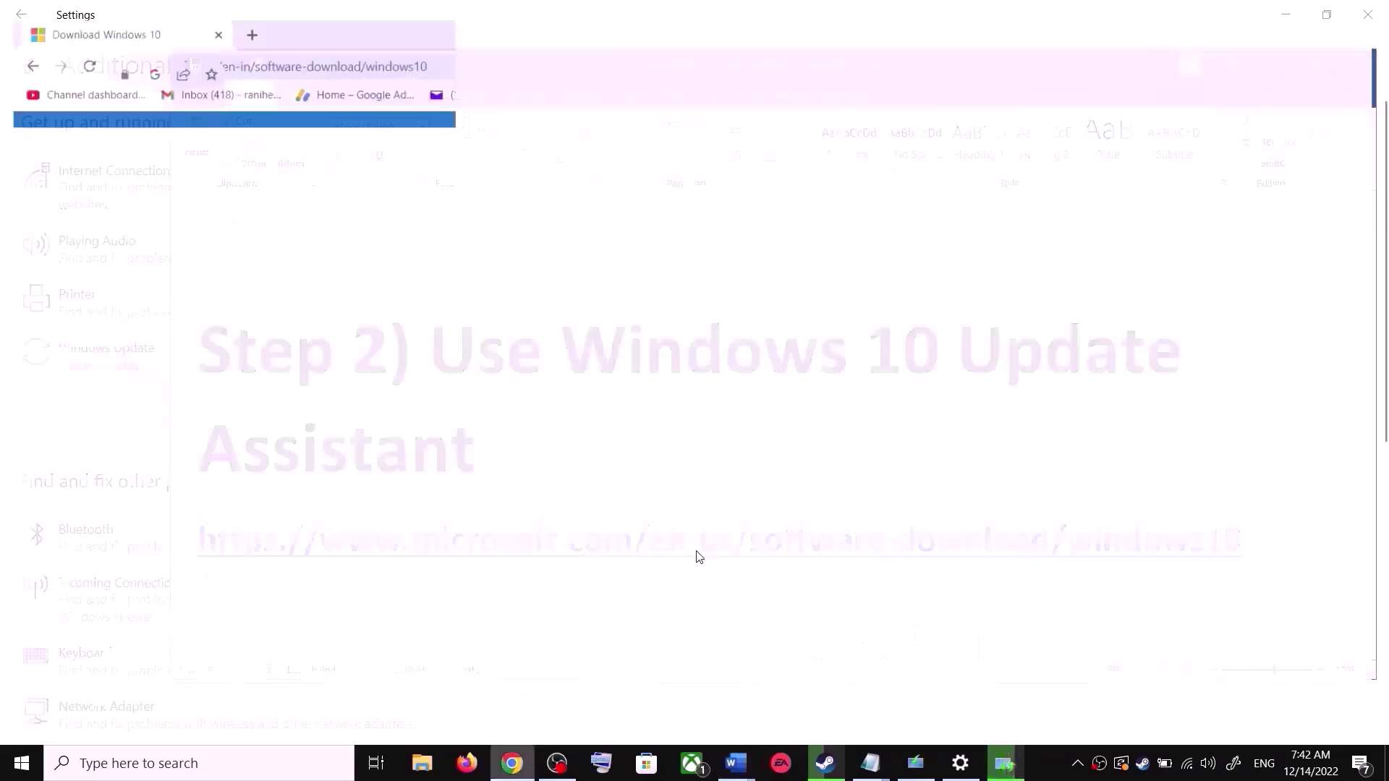
scroll(390, 248, up, 3)
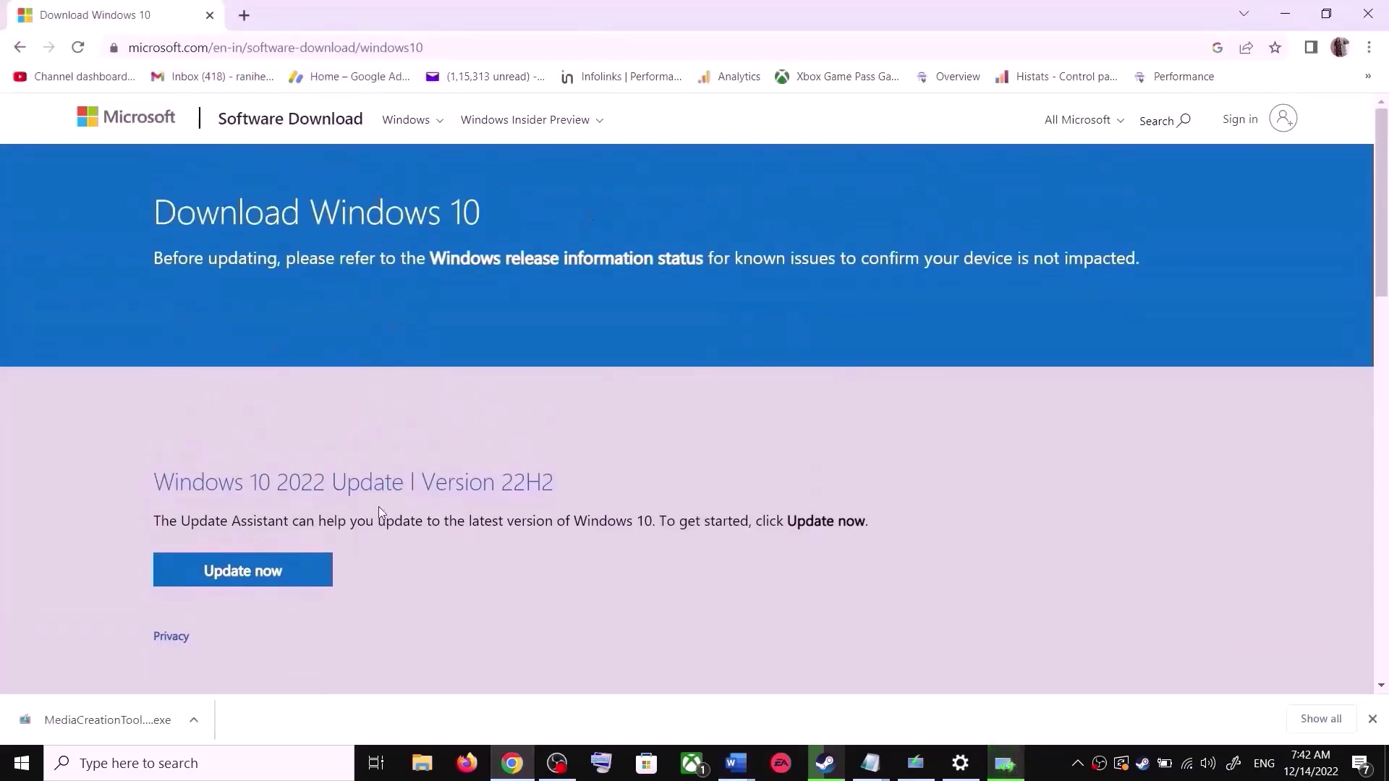
drag(180, 522, 288, 522)
click(277, 572)
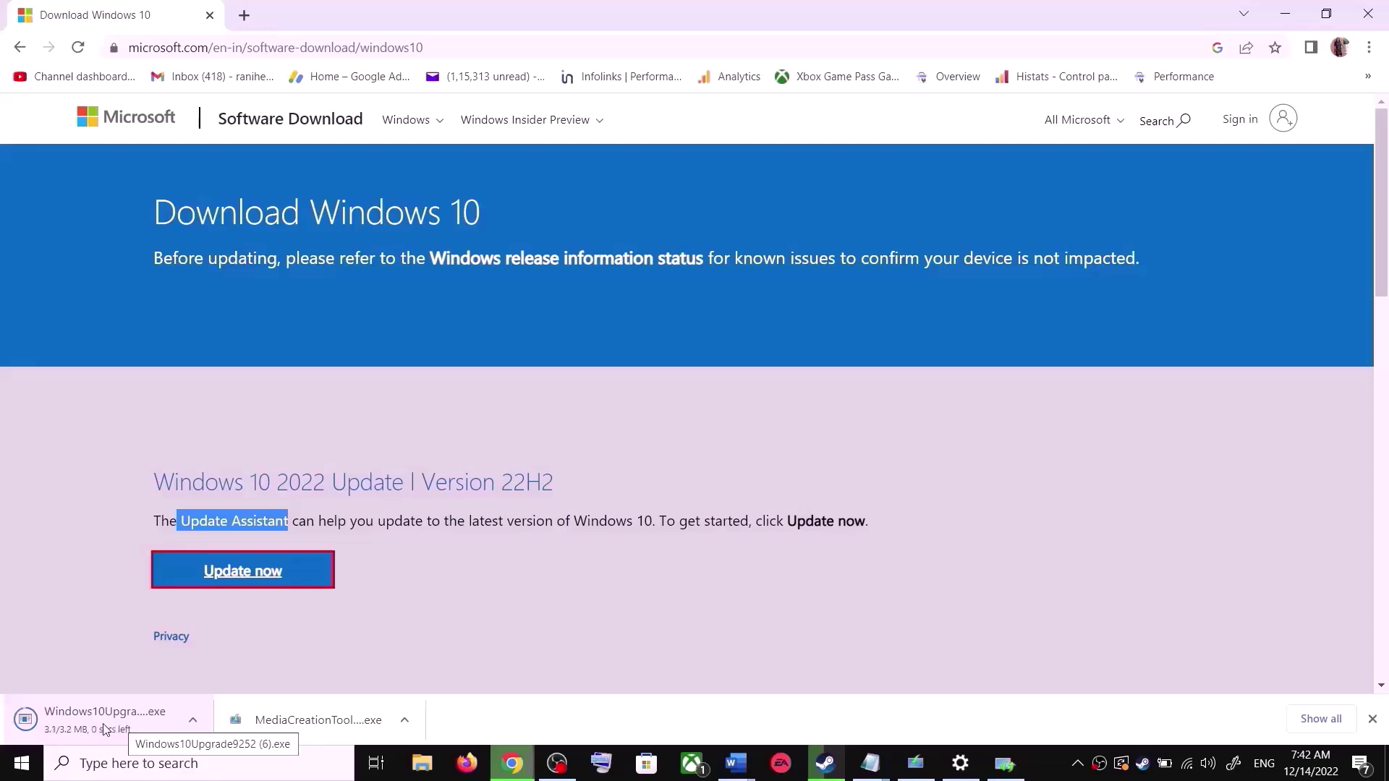
click(94, 720)
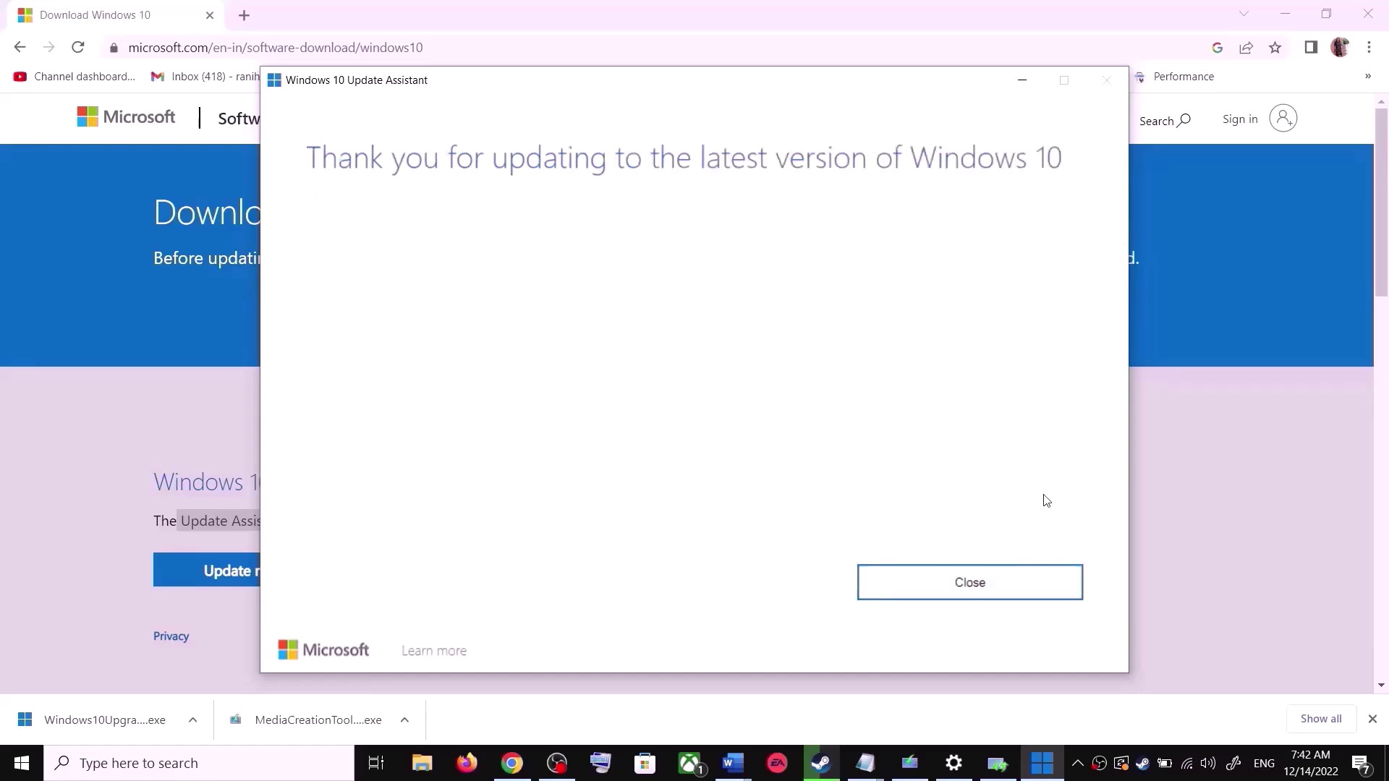
click(1014, 586)
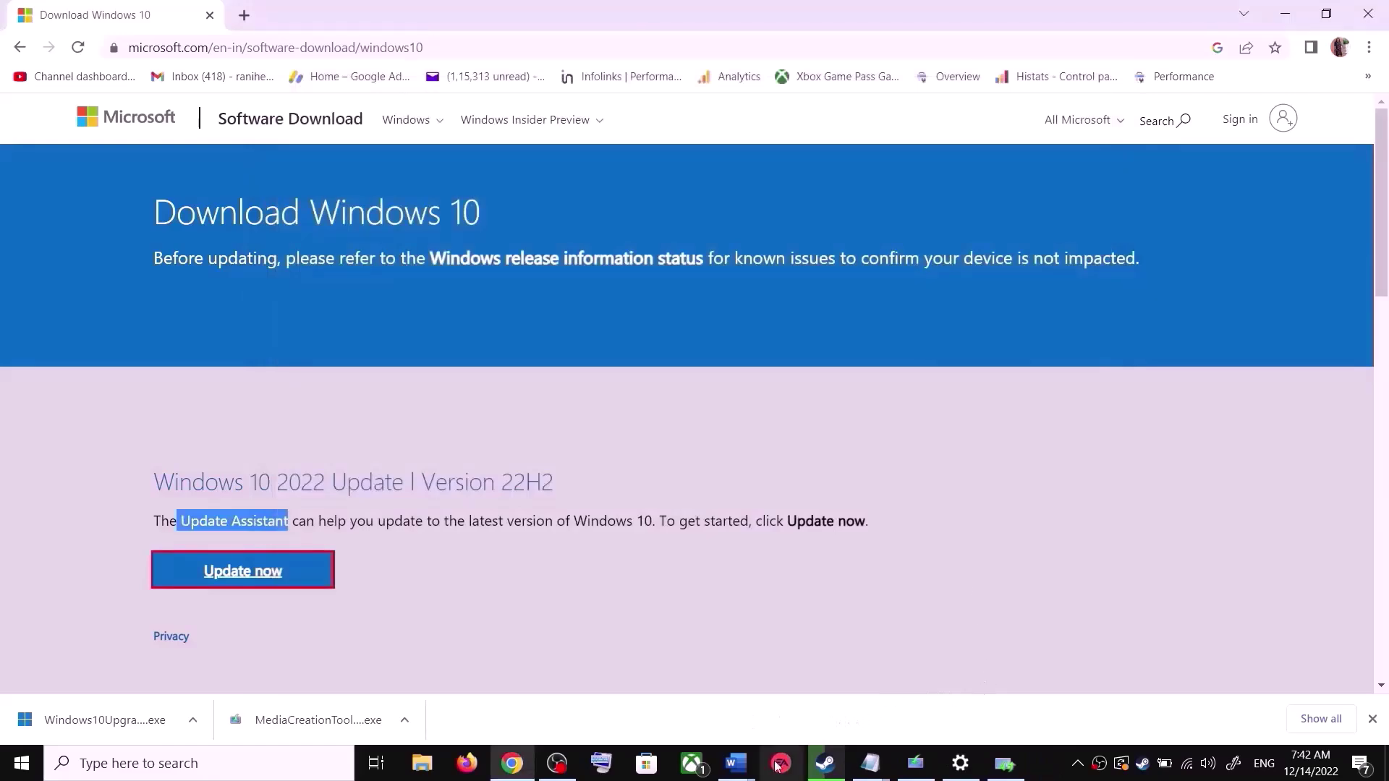
- Copy the Step 3 commands from SC config through net start appidsvc, then search for Notepad
mouse_move(736, 763)
click(832, 695)
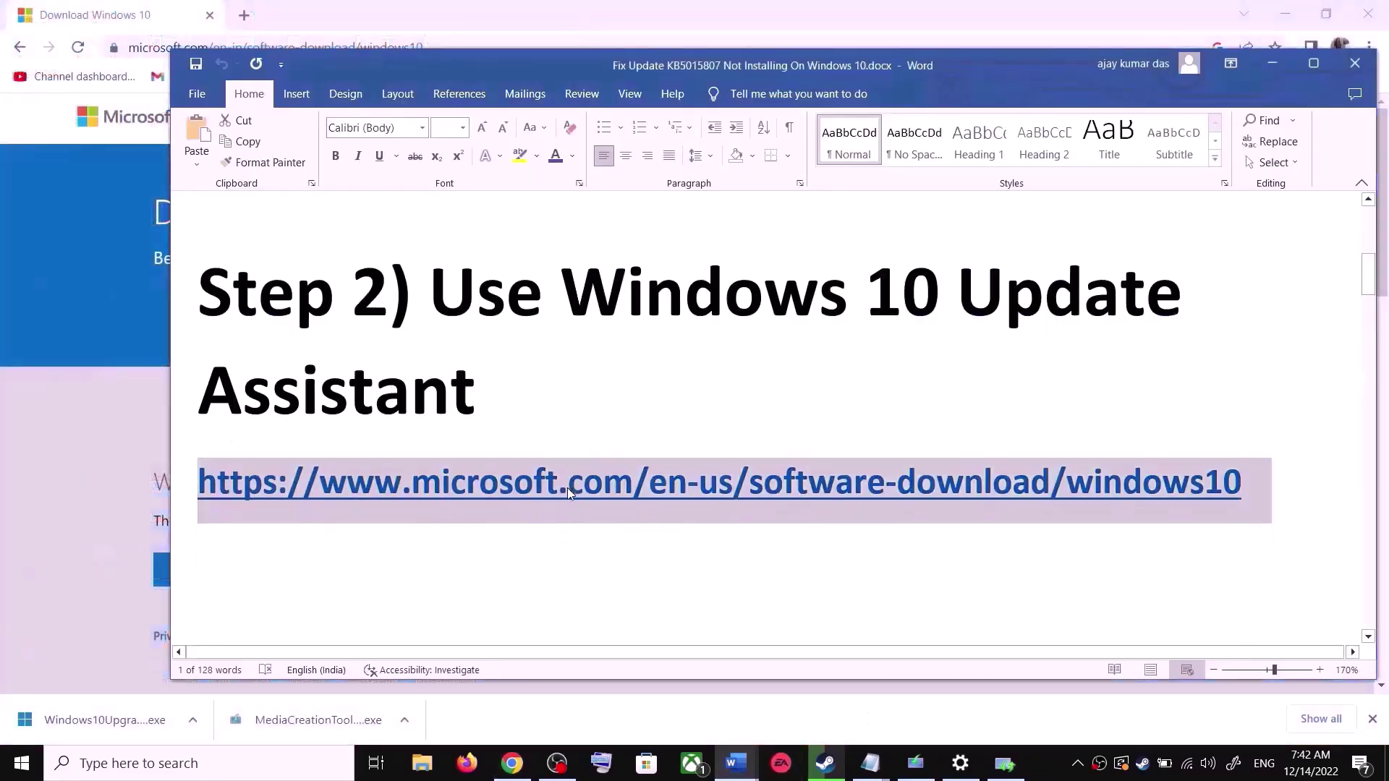
scroll(567, 487, down, 3)
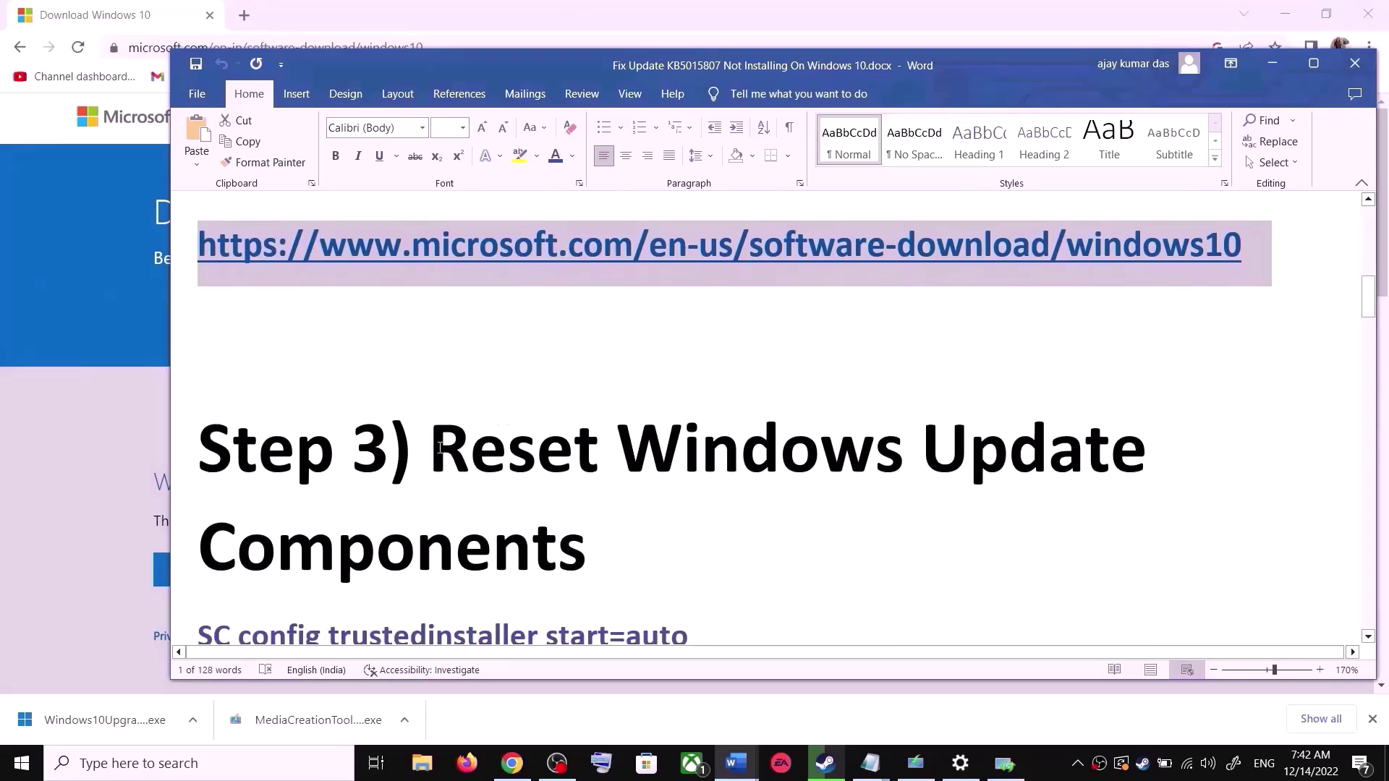
drag(440, 447, 587, 557)
scroll(588, 528, down, 3)
click(200, 486)
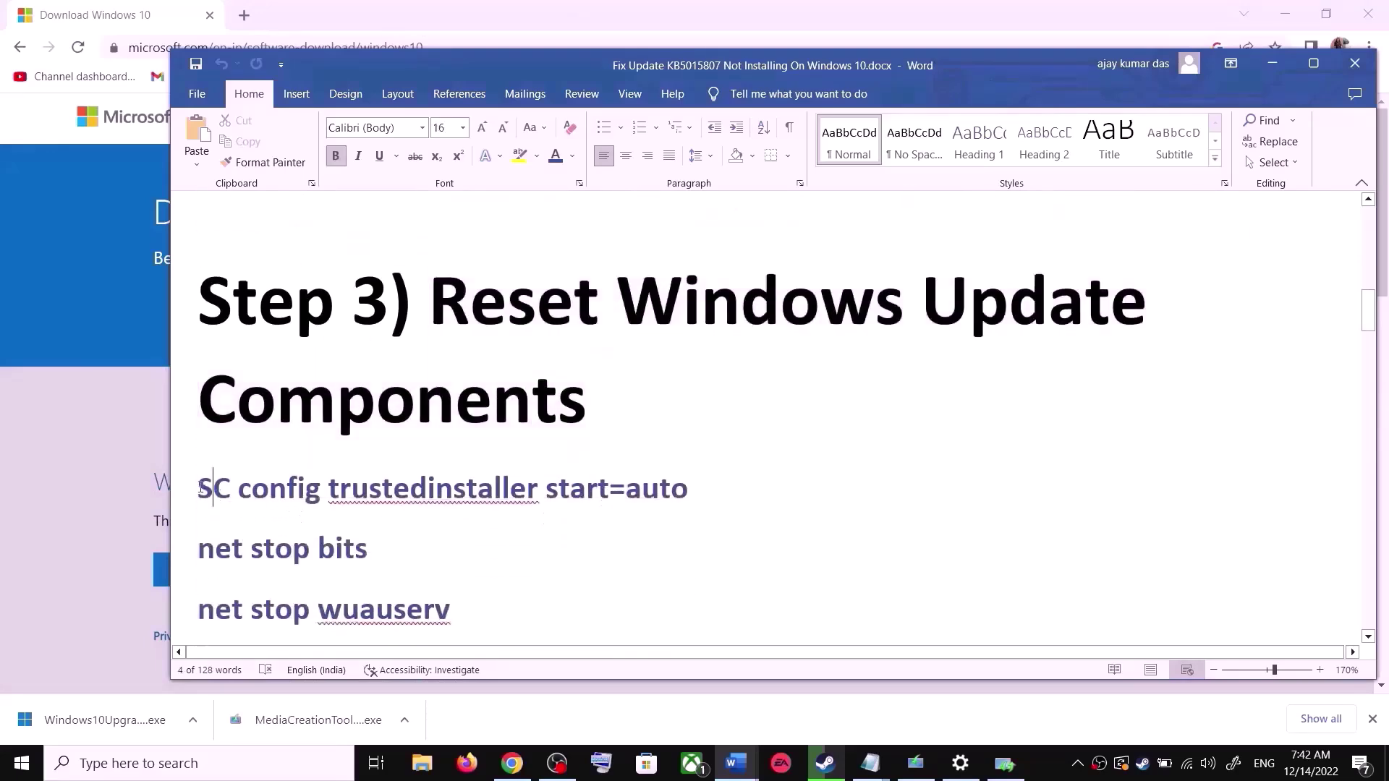
drag(201, 487, 440, 558)
scroll(370, 418, down, 1)
right_click(370, 414)
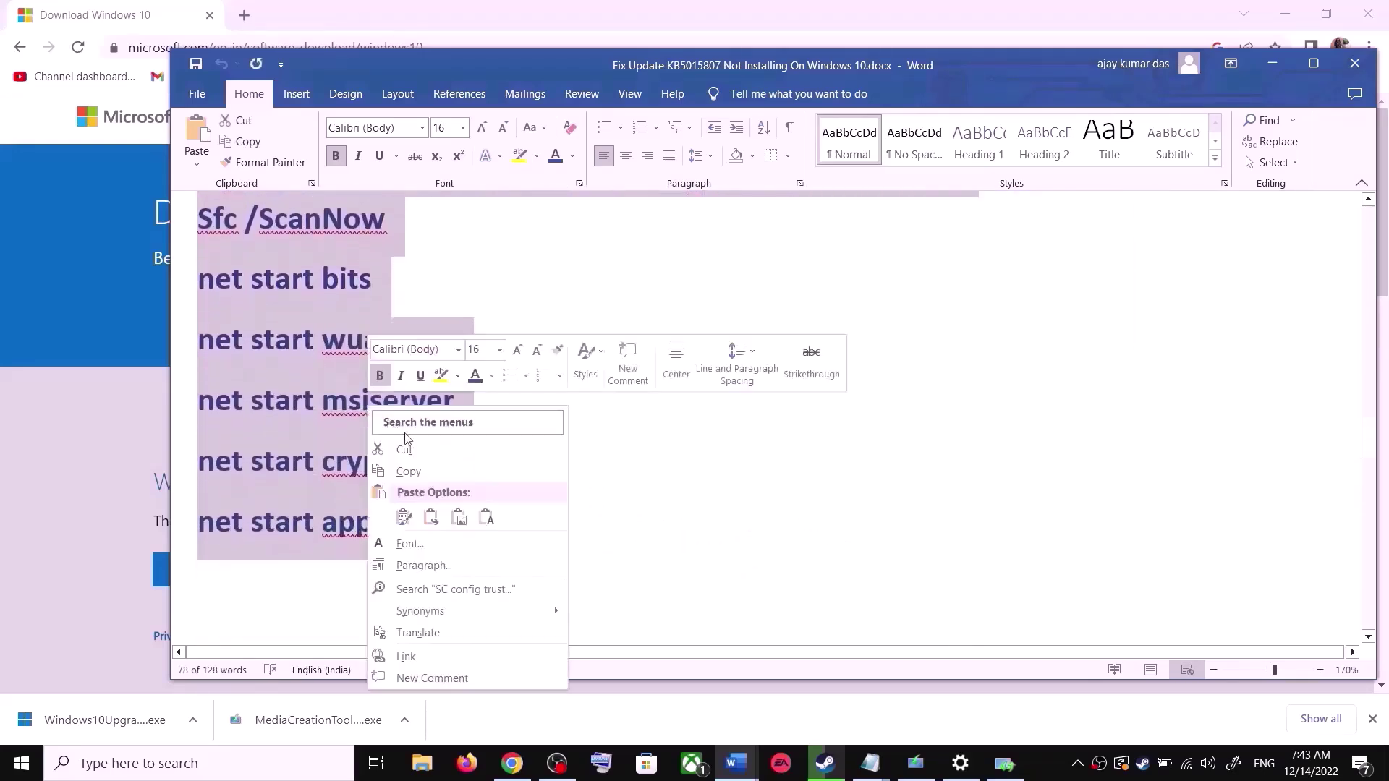
click(423, 471)
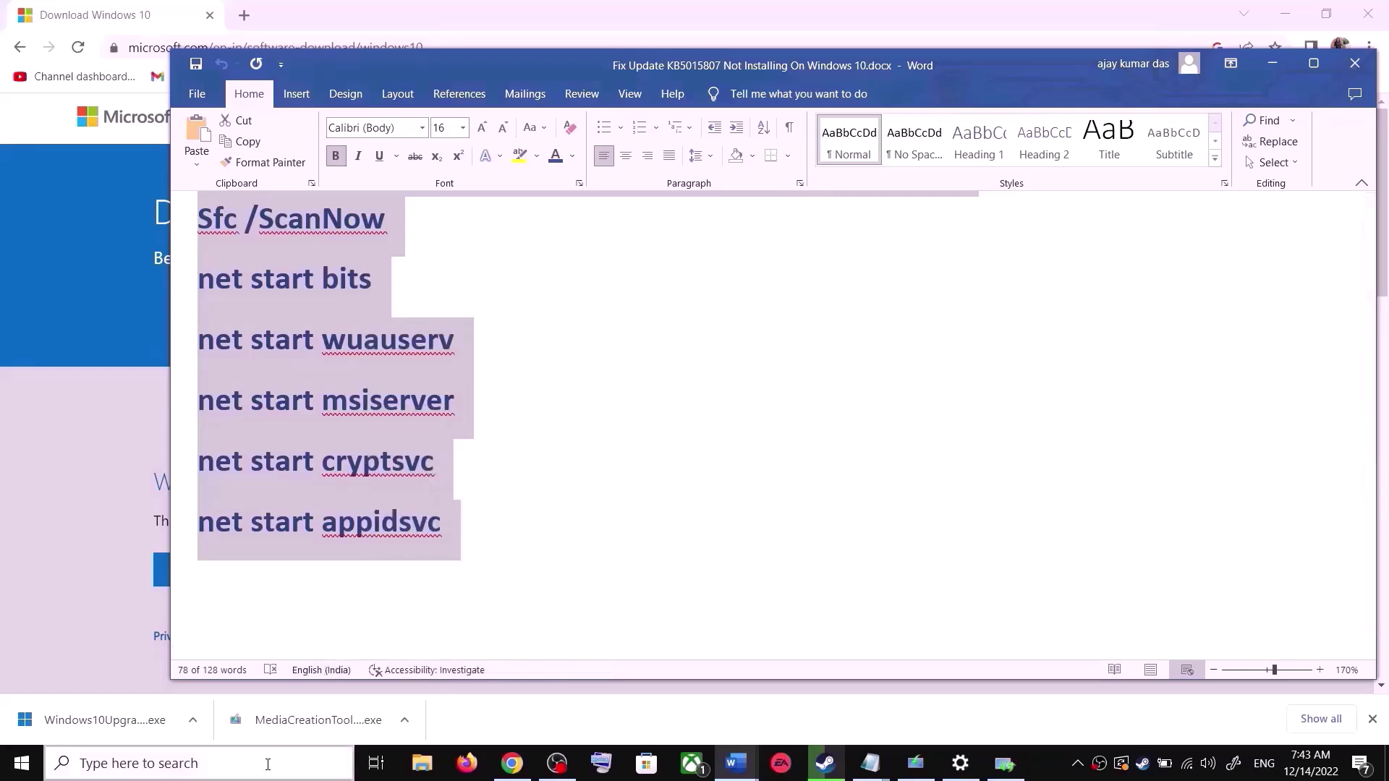
click(244, 777)
- Paste the copied commands into a new Notepad file and start saving it to the Desktop
text(ote)
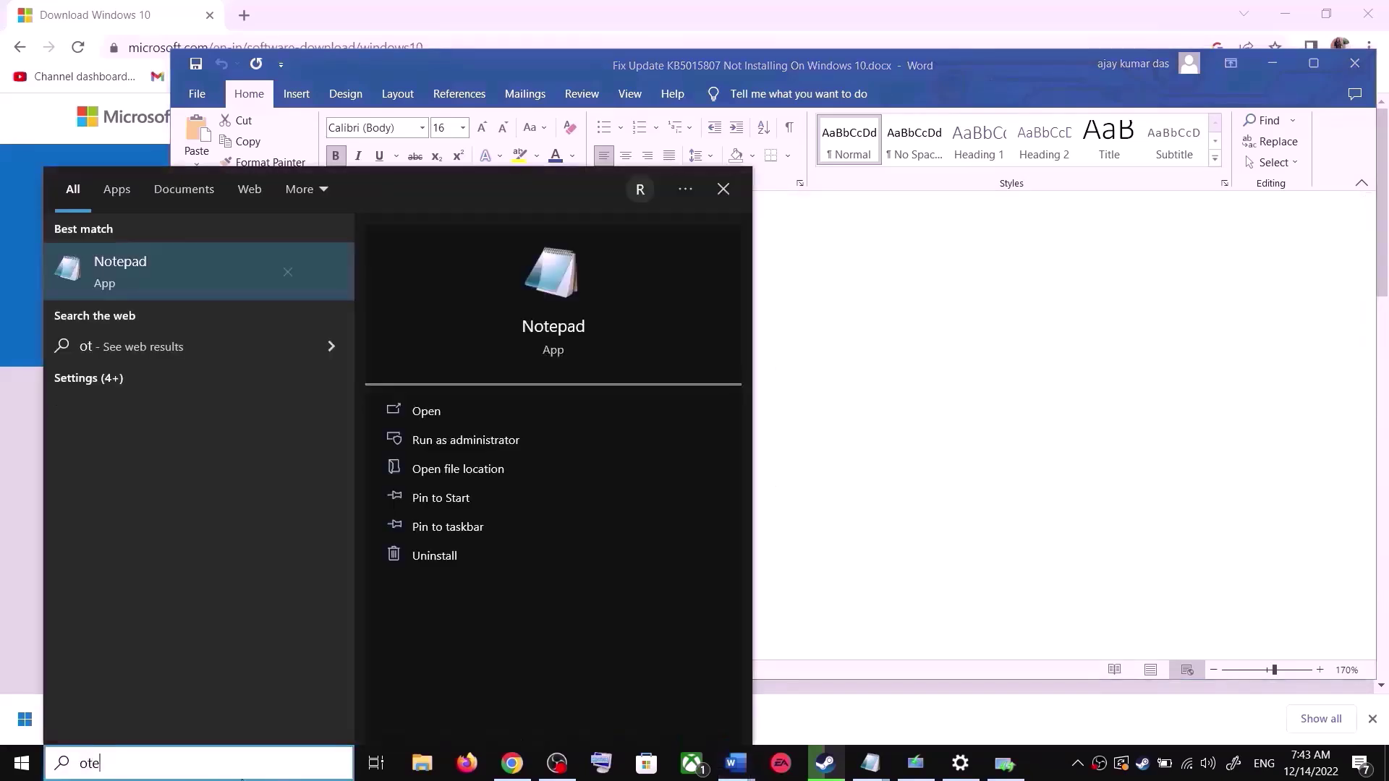
click(233, 251)
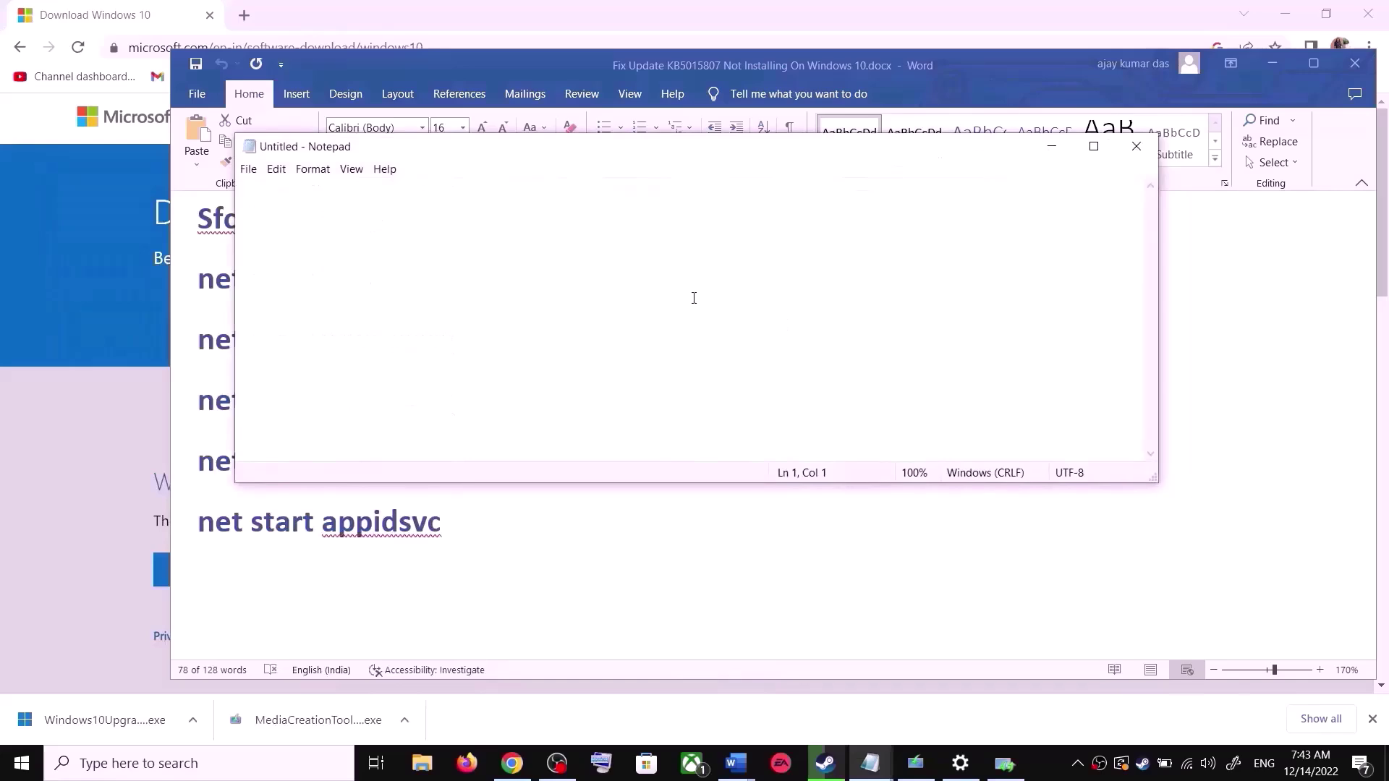
text(SC config trustedinstaller start=auto net stop bits net stop wuauserv net stop msiserver net stop cryptsvc net stop appidsvc Ren %Systemroot%\SoftwareDistribution SoftwareDistribution.old Ren %Systemroot%\System32\catroot2 catroot2.old regsvr32.exe /s atl.dll regsvr32.exe /s urlmon.dll regsvr32.exe /s mshtml.dll netsh winsock reset netsh winsock reset proxy rundll32.exe pnpclean.dll,RunDLL_PnpClean /DRIVERS /MAXCLEAN dism /Online /Cleanup-image /ScanHealth dism /Online /Cleanup-image /CheckHealth dism /Online /Cleanup-image /RestoreHealth dism /Online /Cleanup-image /StartComponentCleanup sfc /scannow net start bits net start wuauserv net start msiserver net start cryptsvc net start appidsvc)
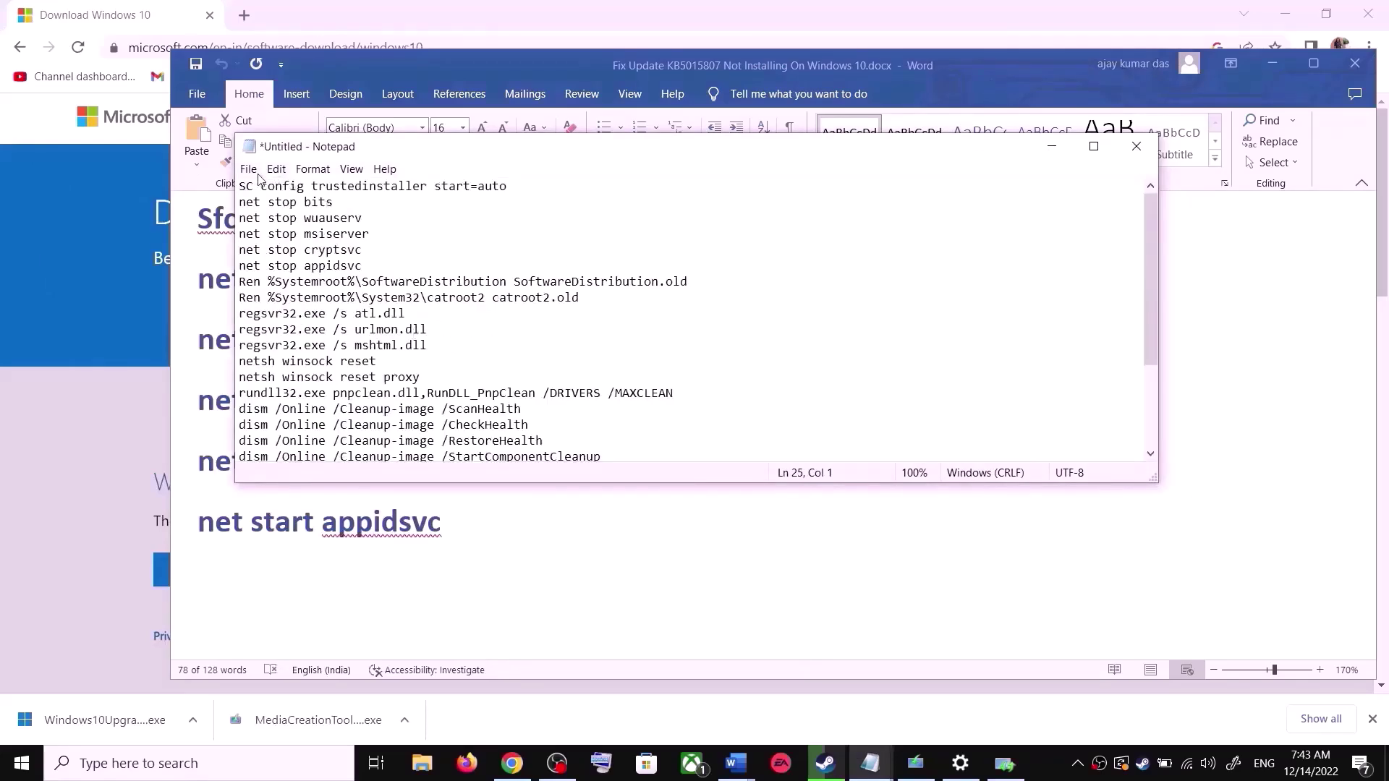
click(250, 170)
click(277, 255)
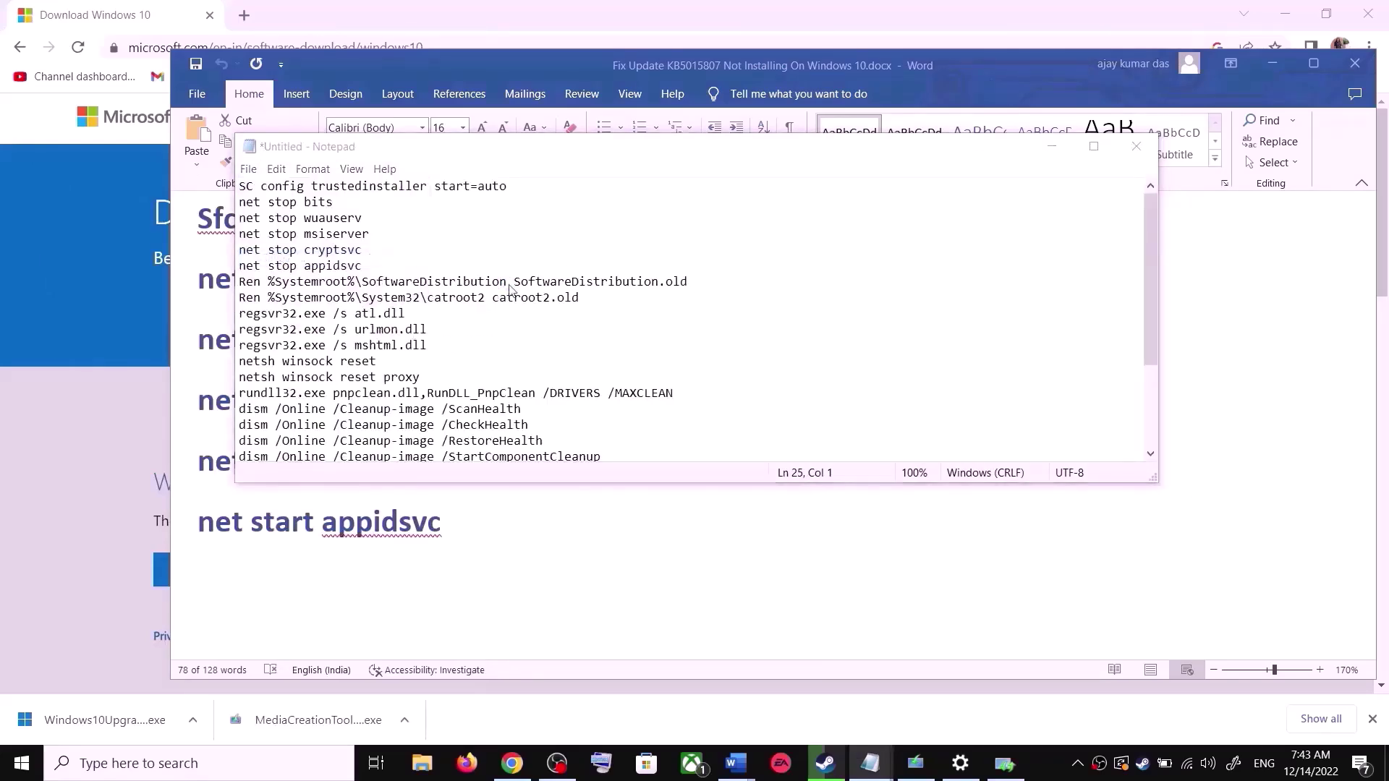
click(320, 335)
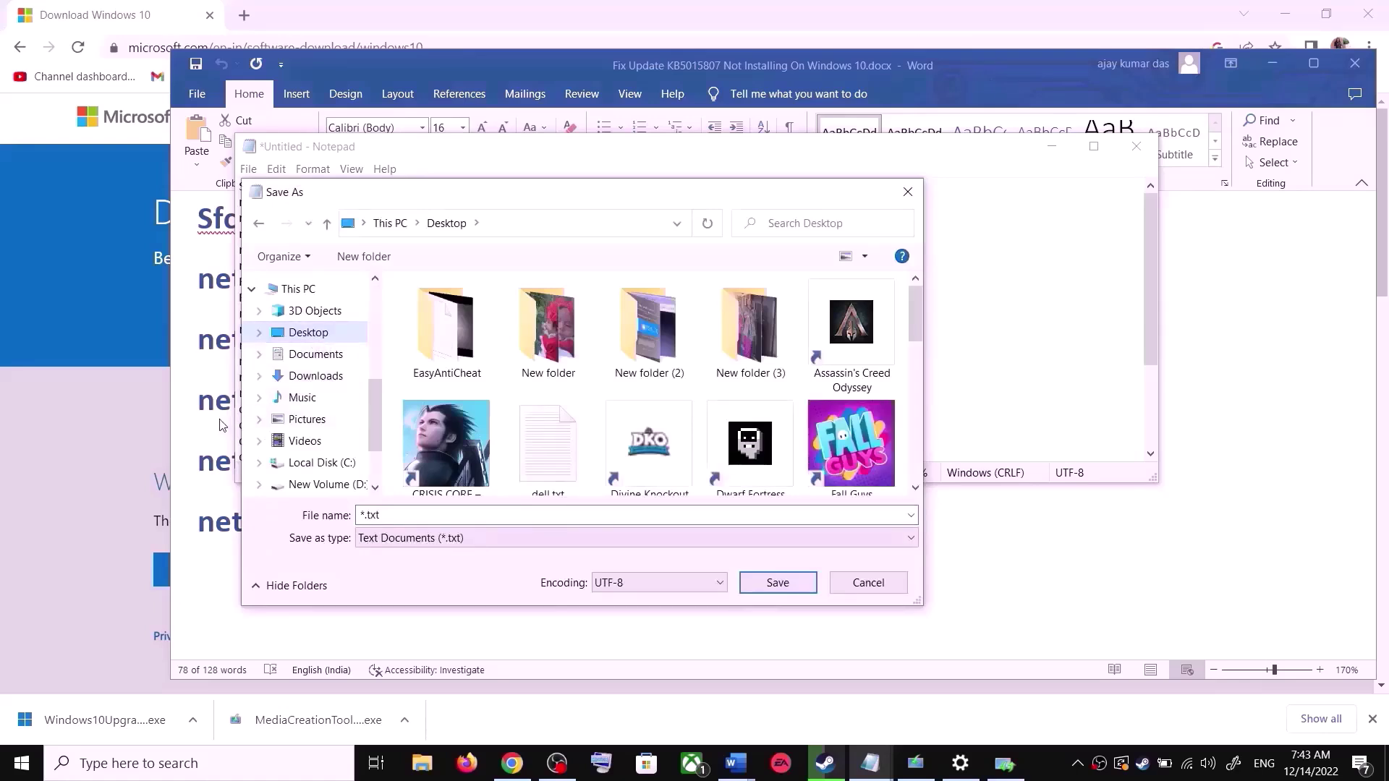
- Save the script as Wufix.bat with the All Files type, copying the name from the guide
key(alt+Tab)
scroll(367, 445, down, 4)
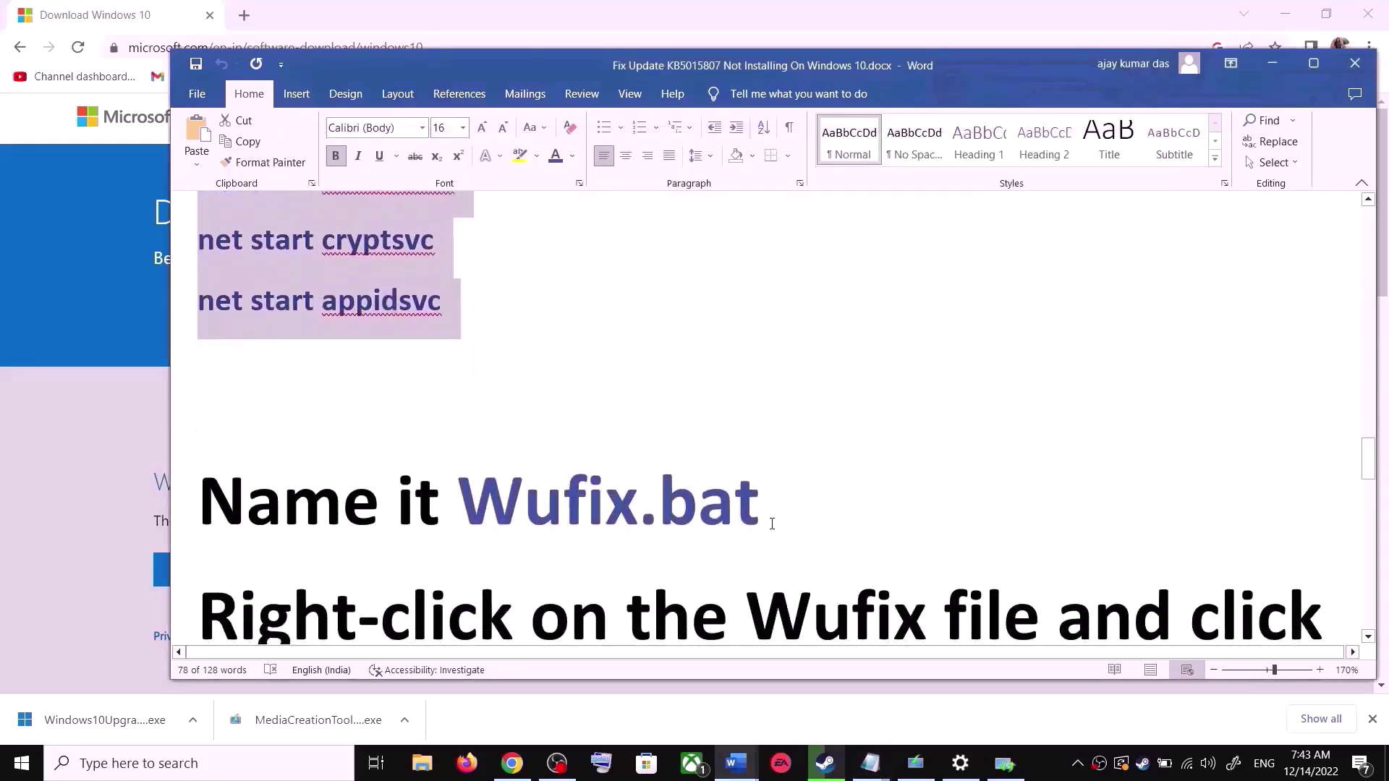
drag(772, 523, 530, 500)
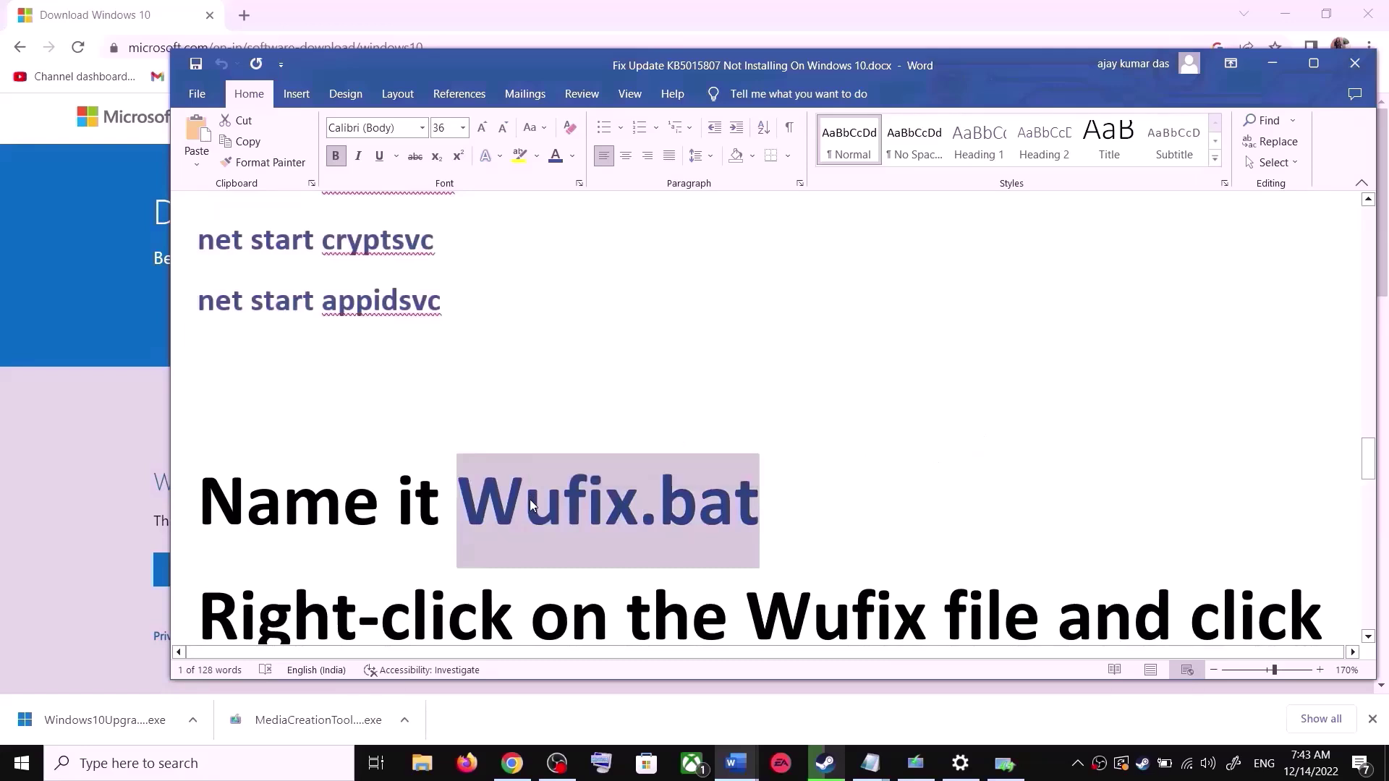
key(ctrl+c)
key(alt+Tab)
click(504, 515)
key(ctrl+v)
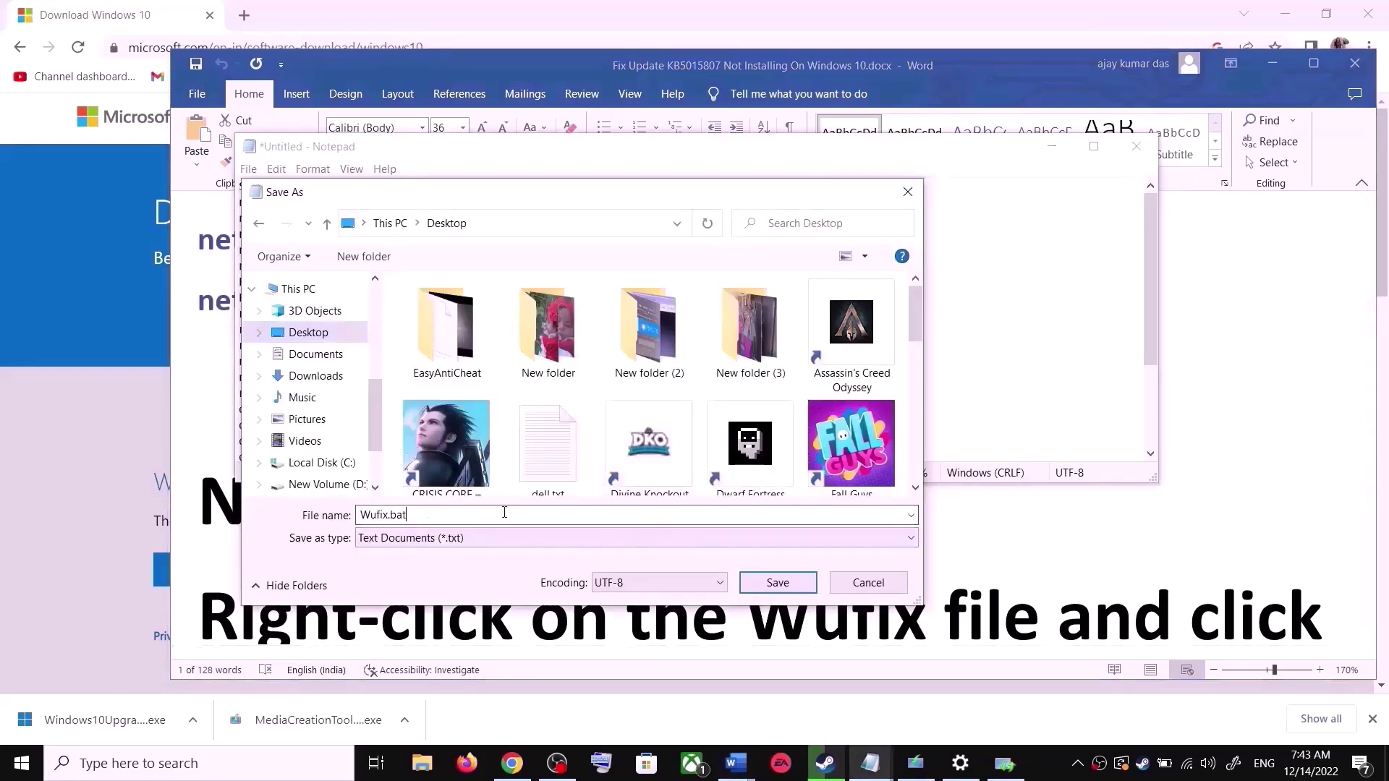
click(425, 538)
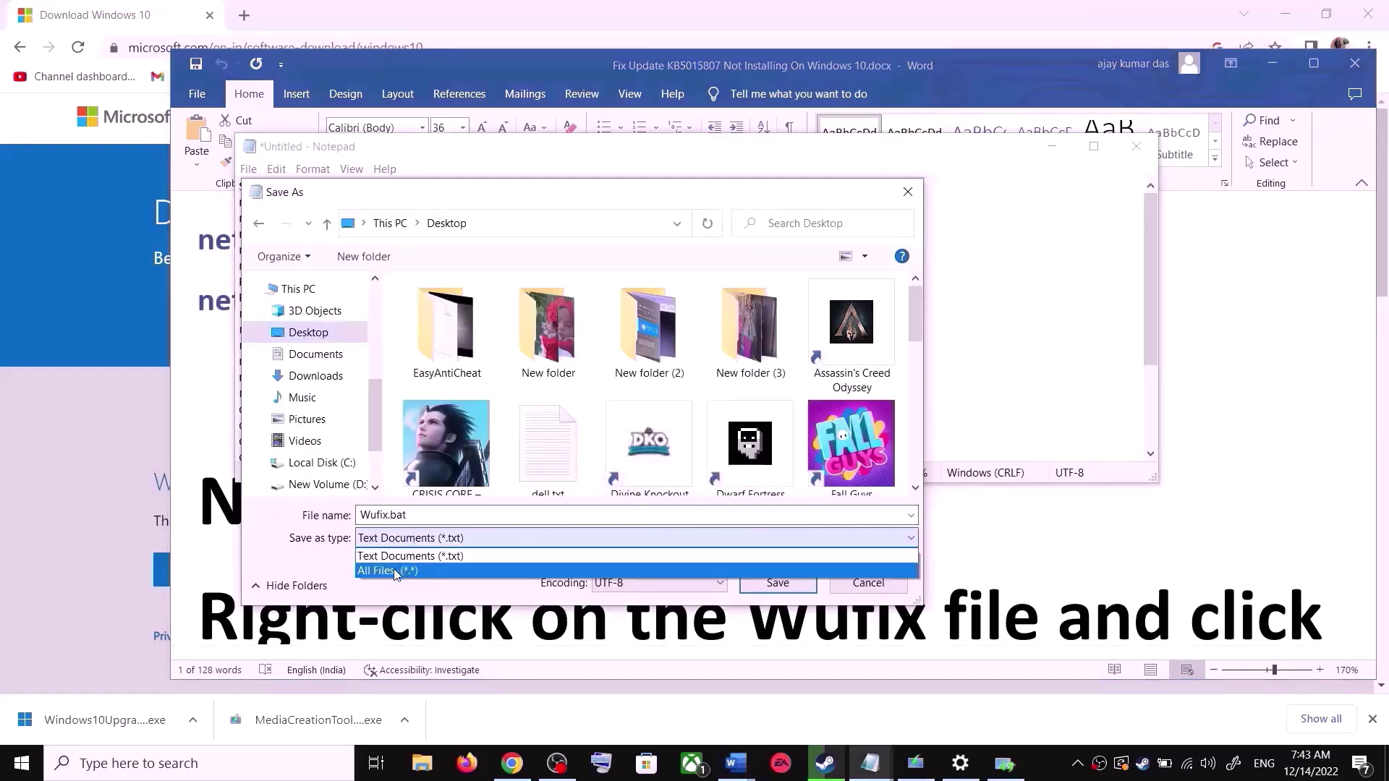
click(400, 572)
click(794, 584)
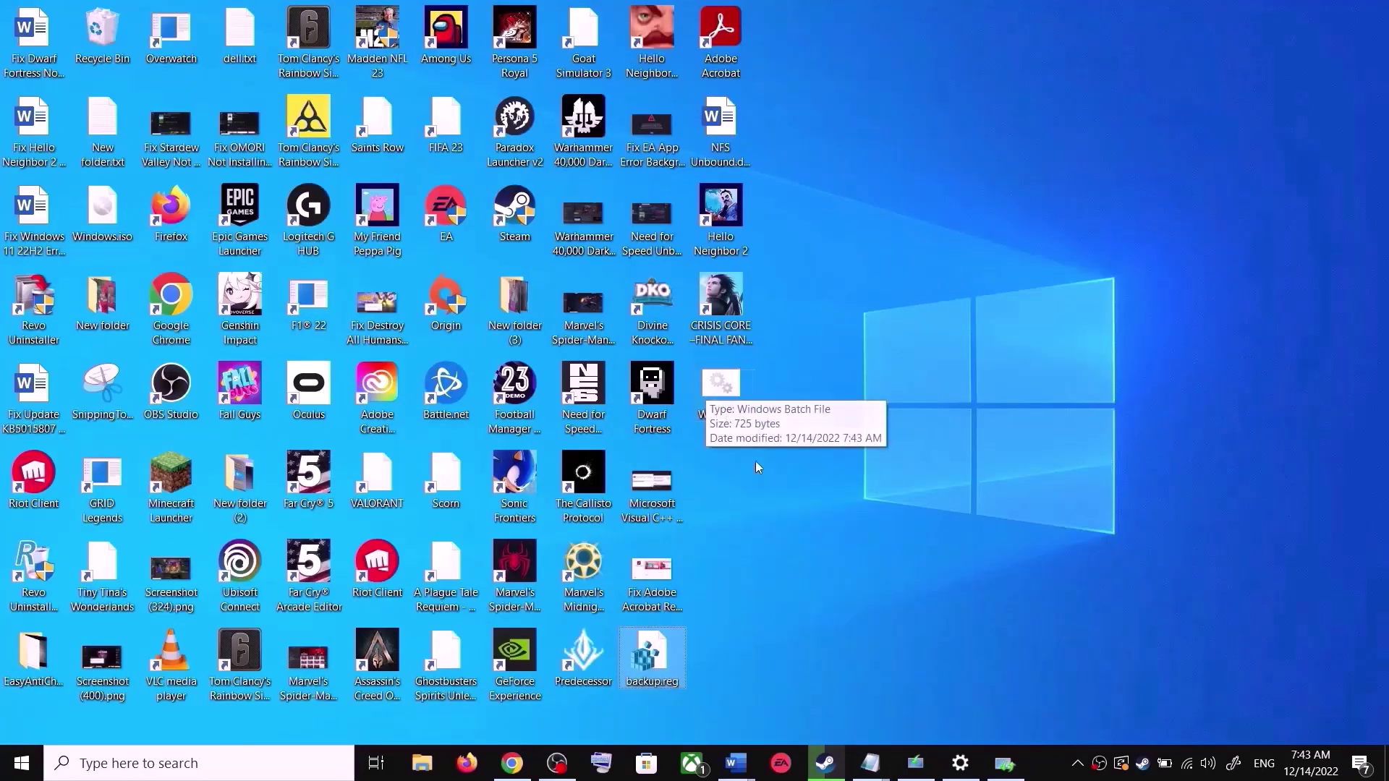
- Run Wufix.bat from the desktop as administrator
click(731, 397)
right_click(727, 391)
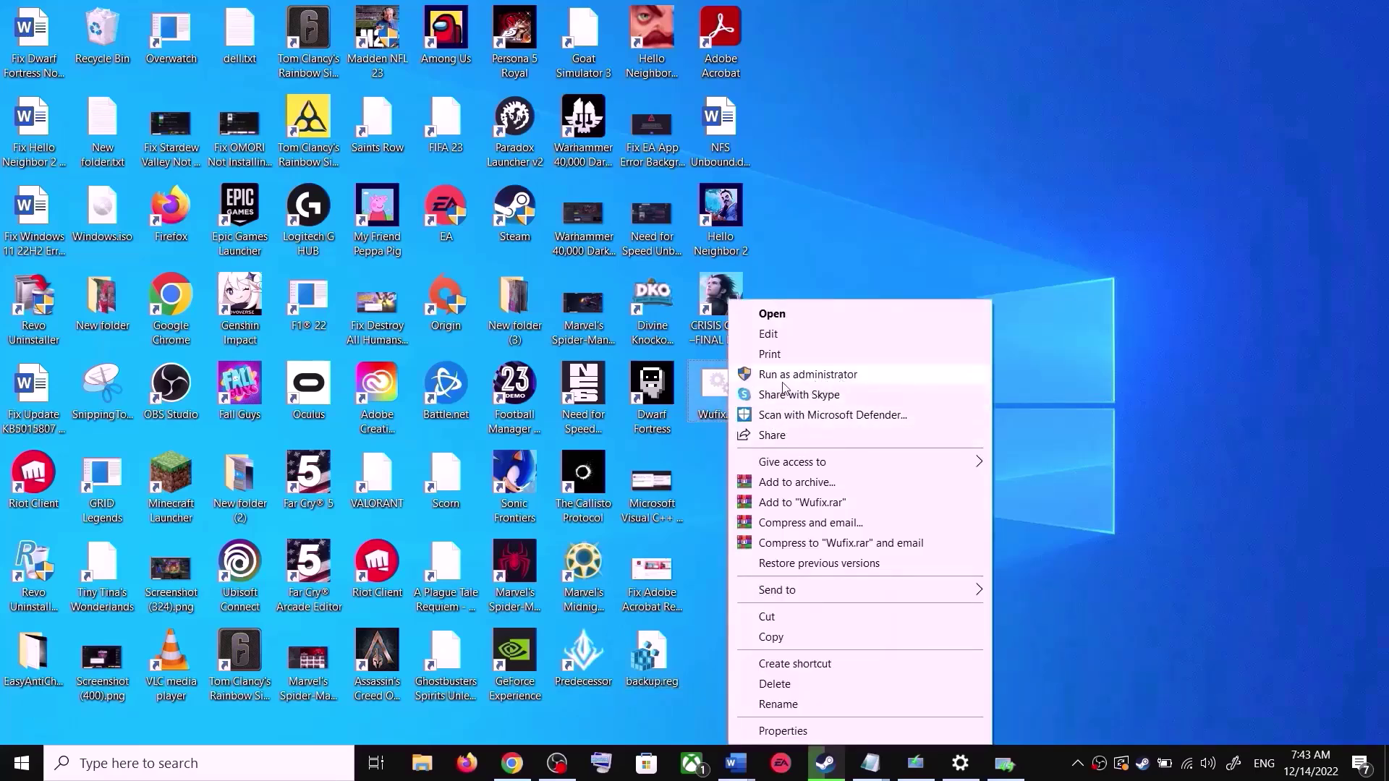
click(827, 248)
right_click(720, 402)
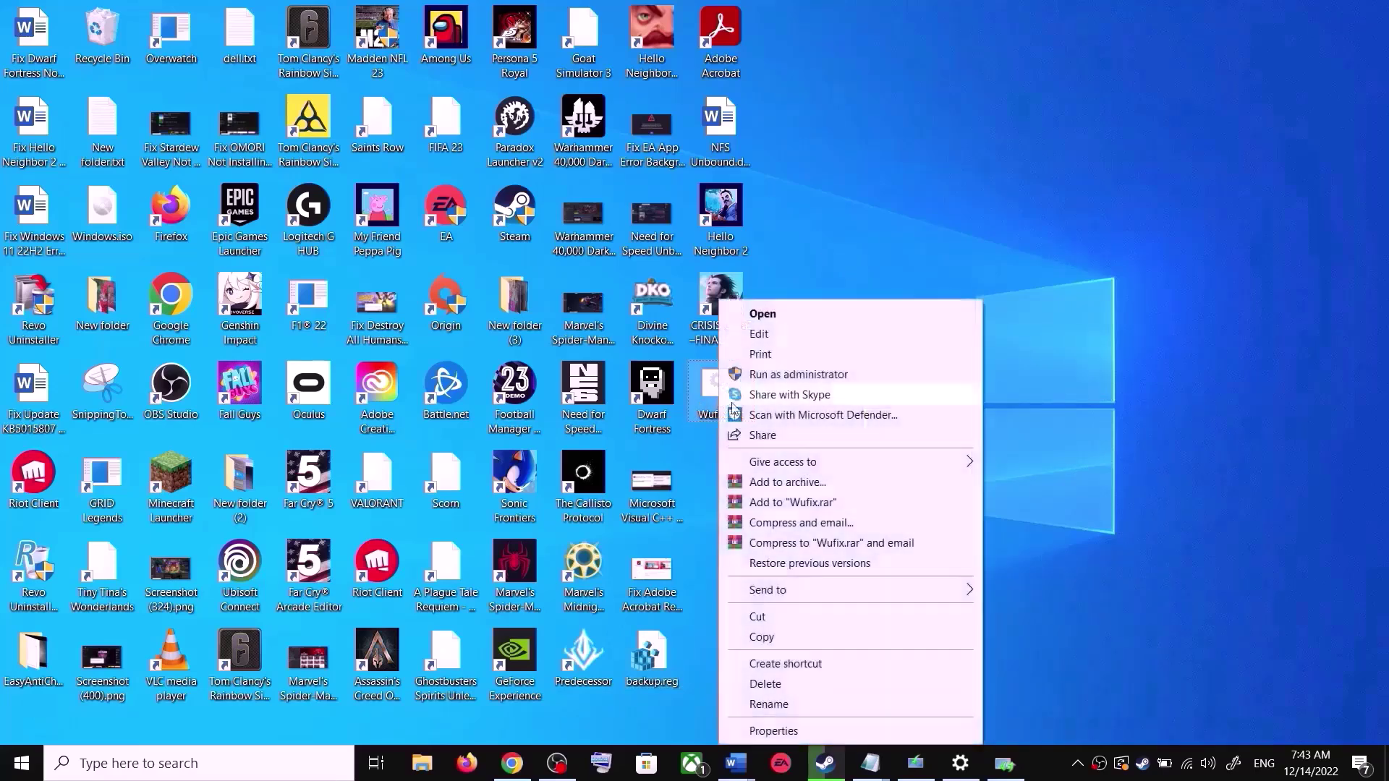
click(814, 383)
click(744, 512)
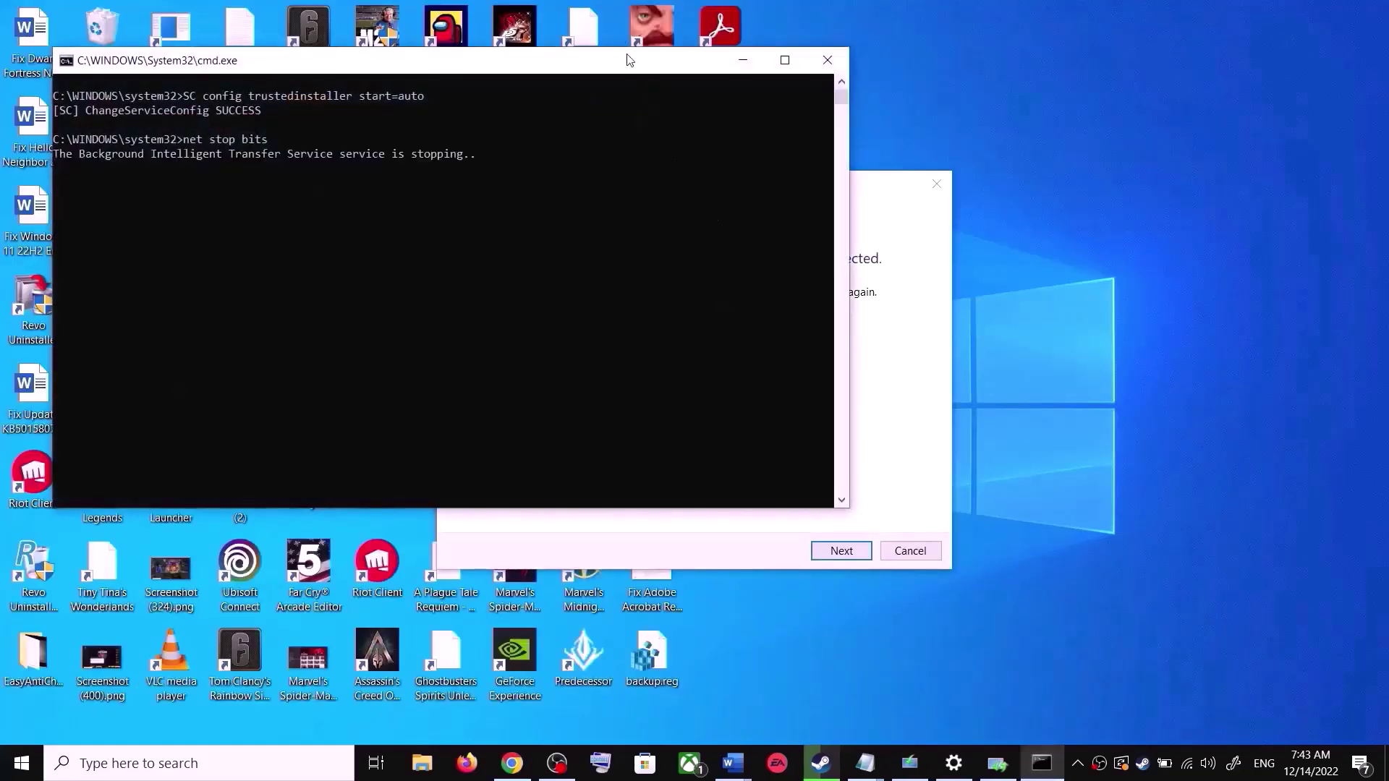
- Move the command window aside, check the Restart power option, and close Settings
drag(628, 59, 788, 194)
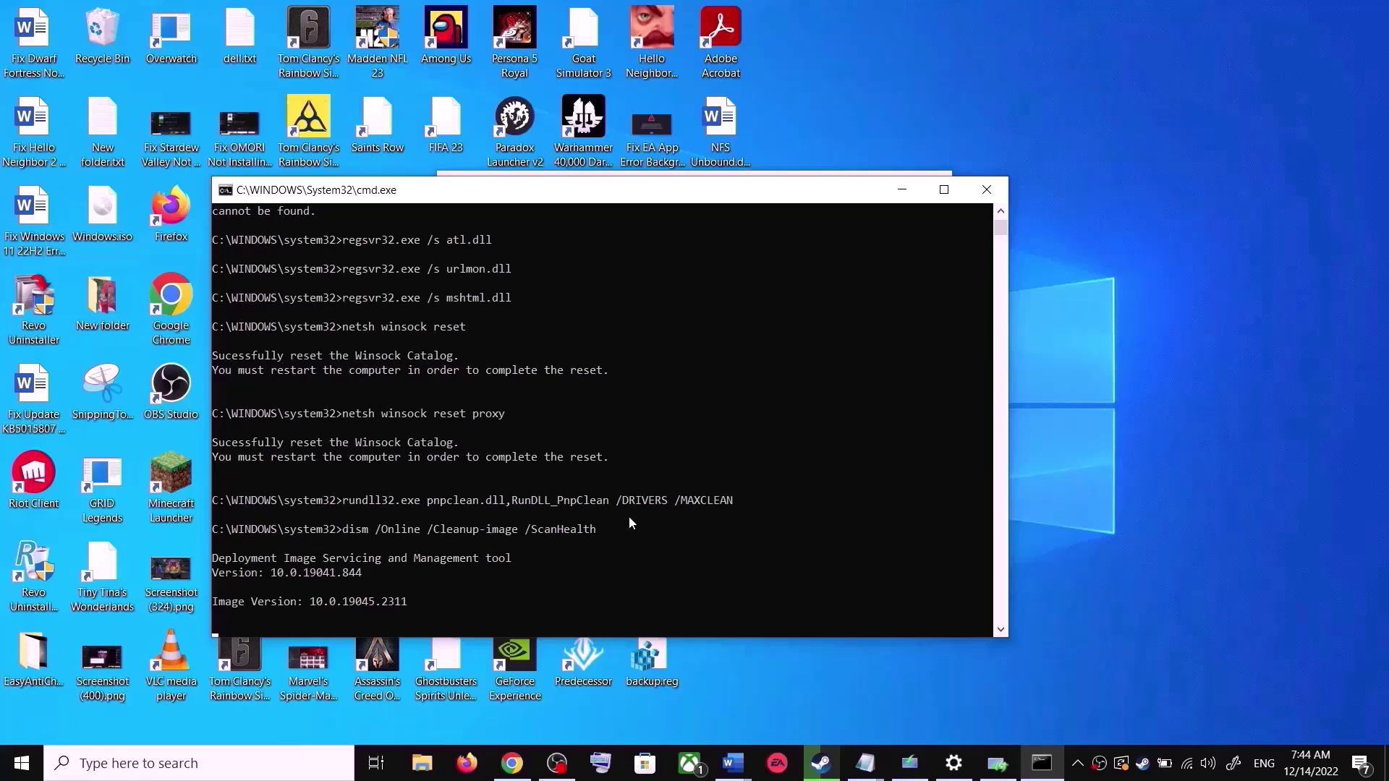
click(20, 763)
click(29, 724)
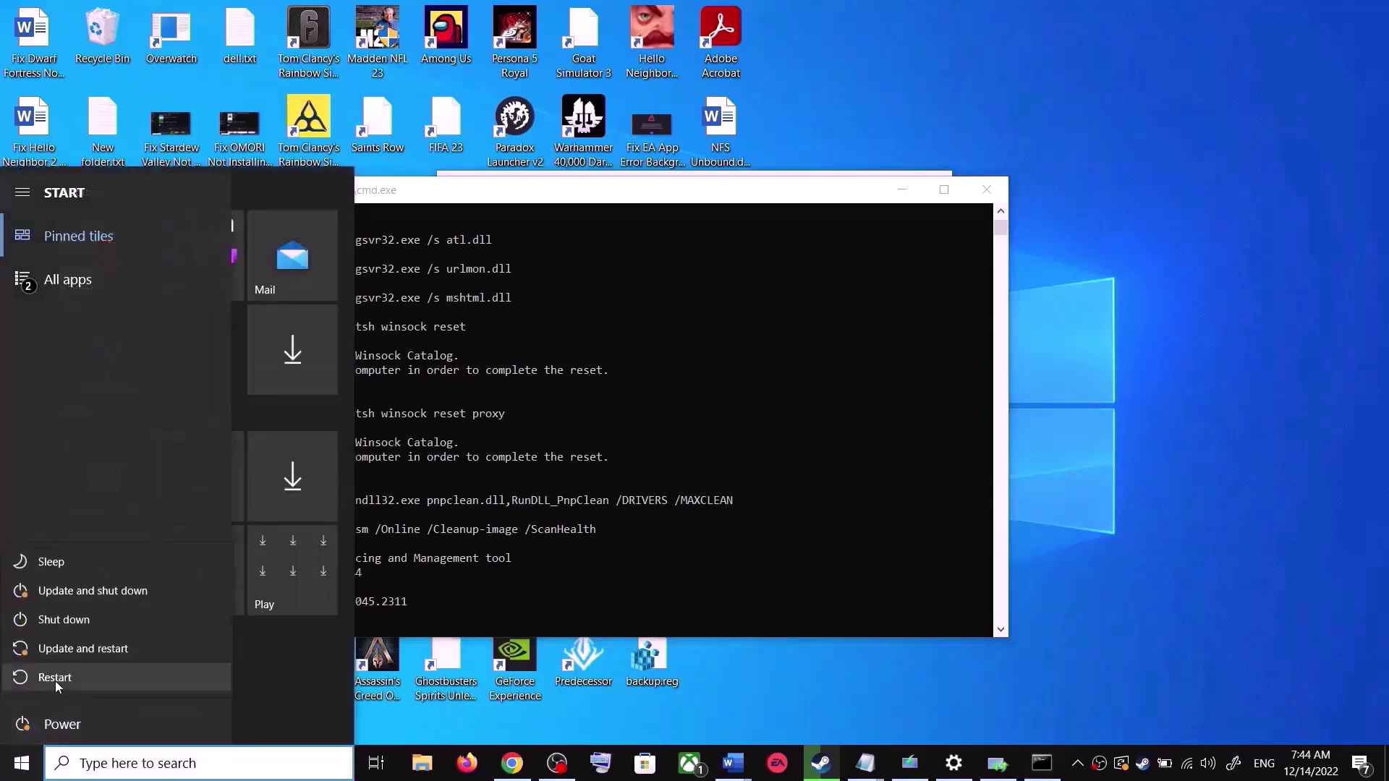
click(1185, 427)
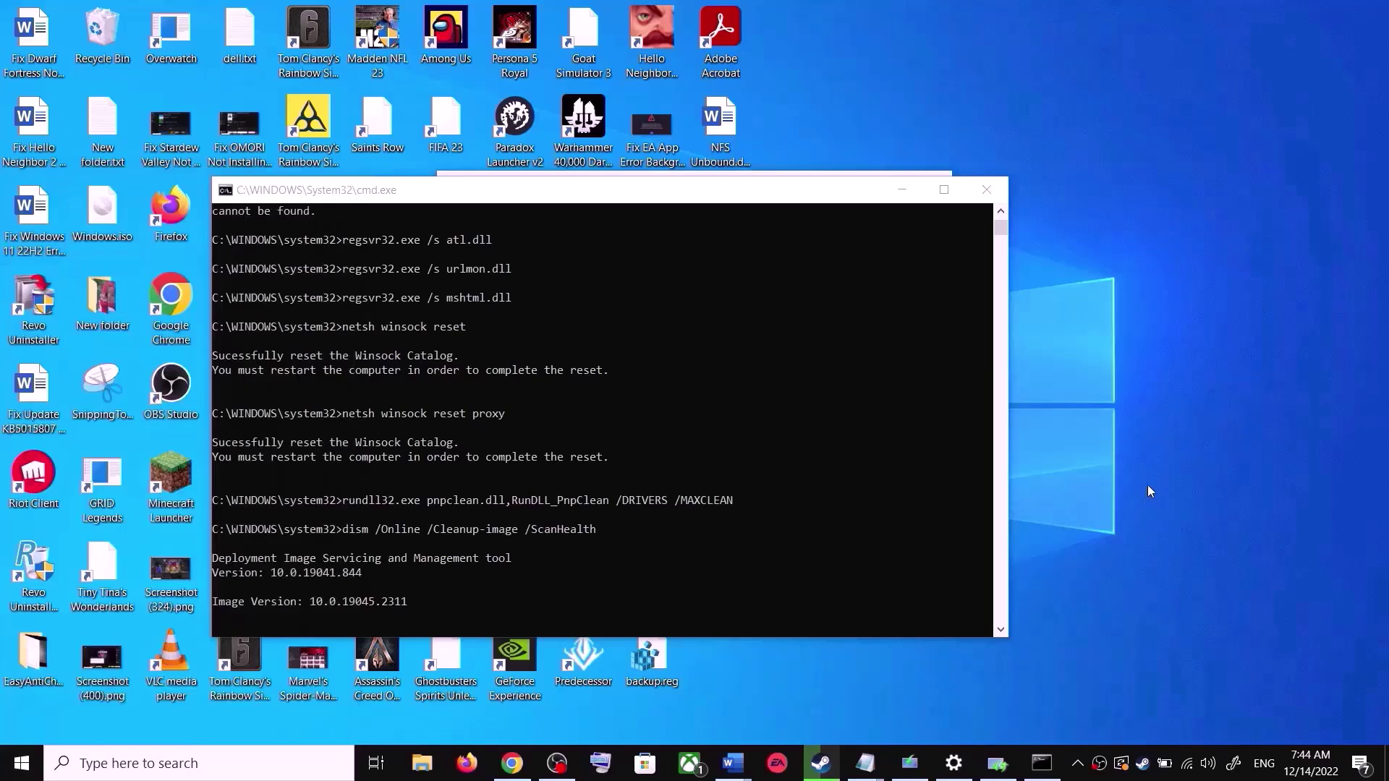
right_click(953, 768)
click(944, 724)
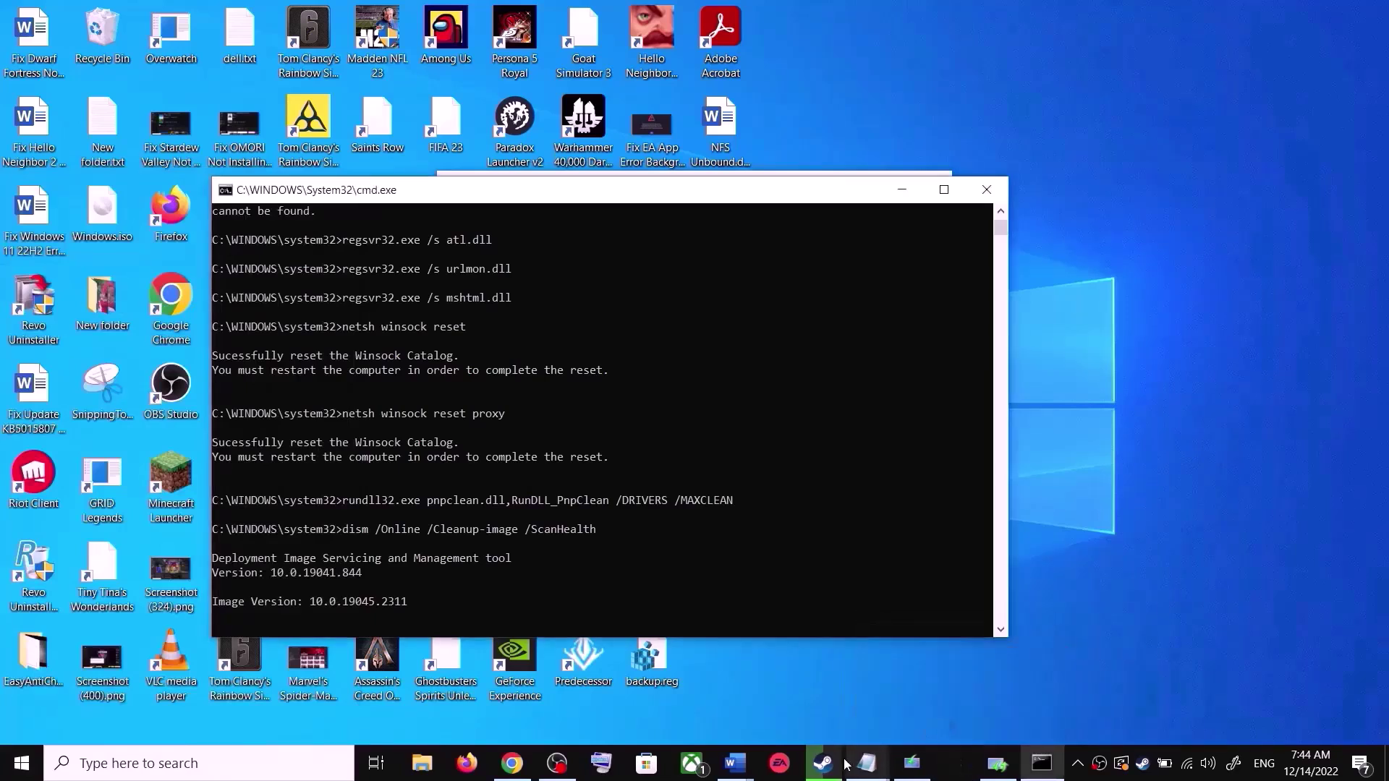
- Scroll the Word guide to Step 4, Use Media Creation Tool
mouse_move(732, 768)
click(858, 716)
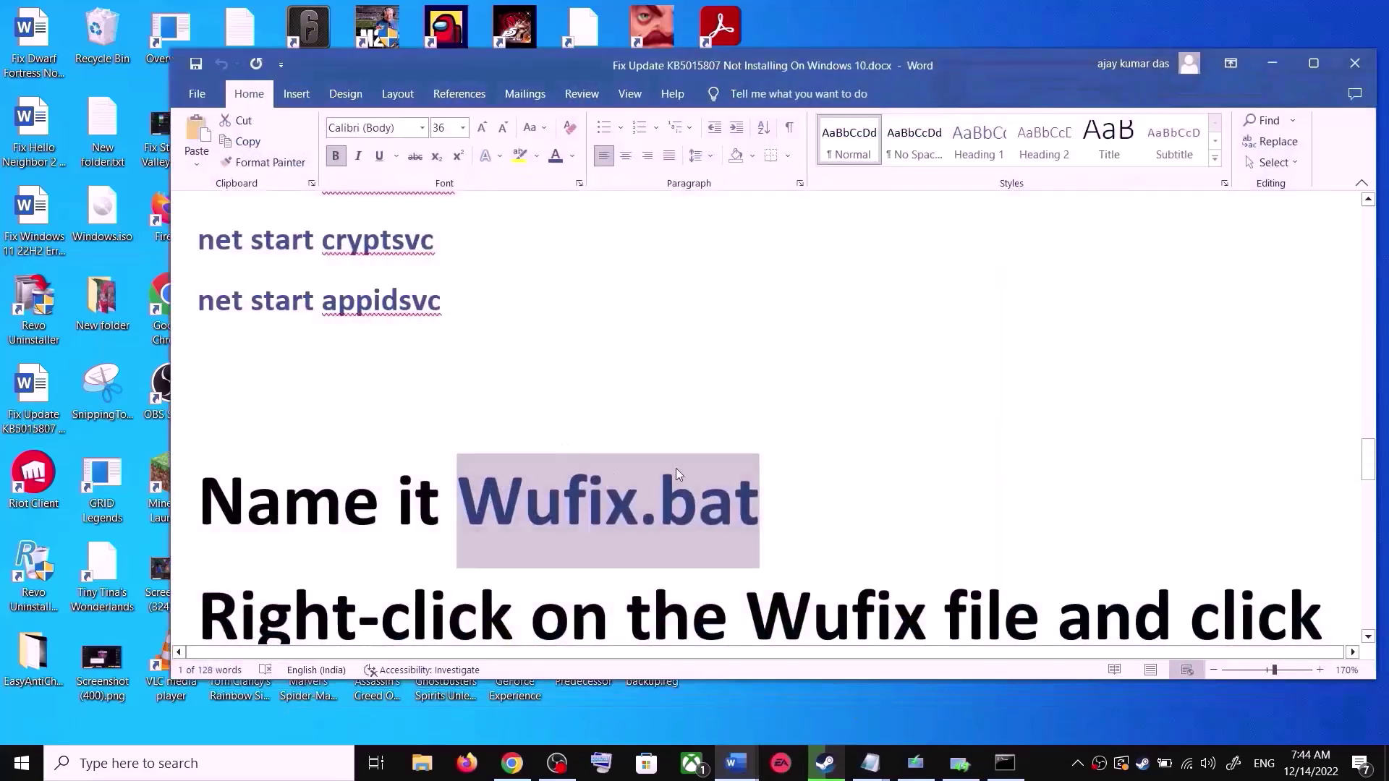
scroll(697, 472, down, 1)
scroll(698, 472, down, 5)
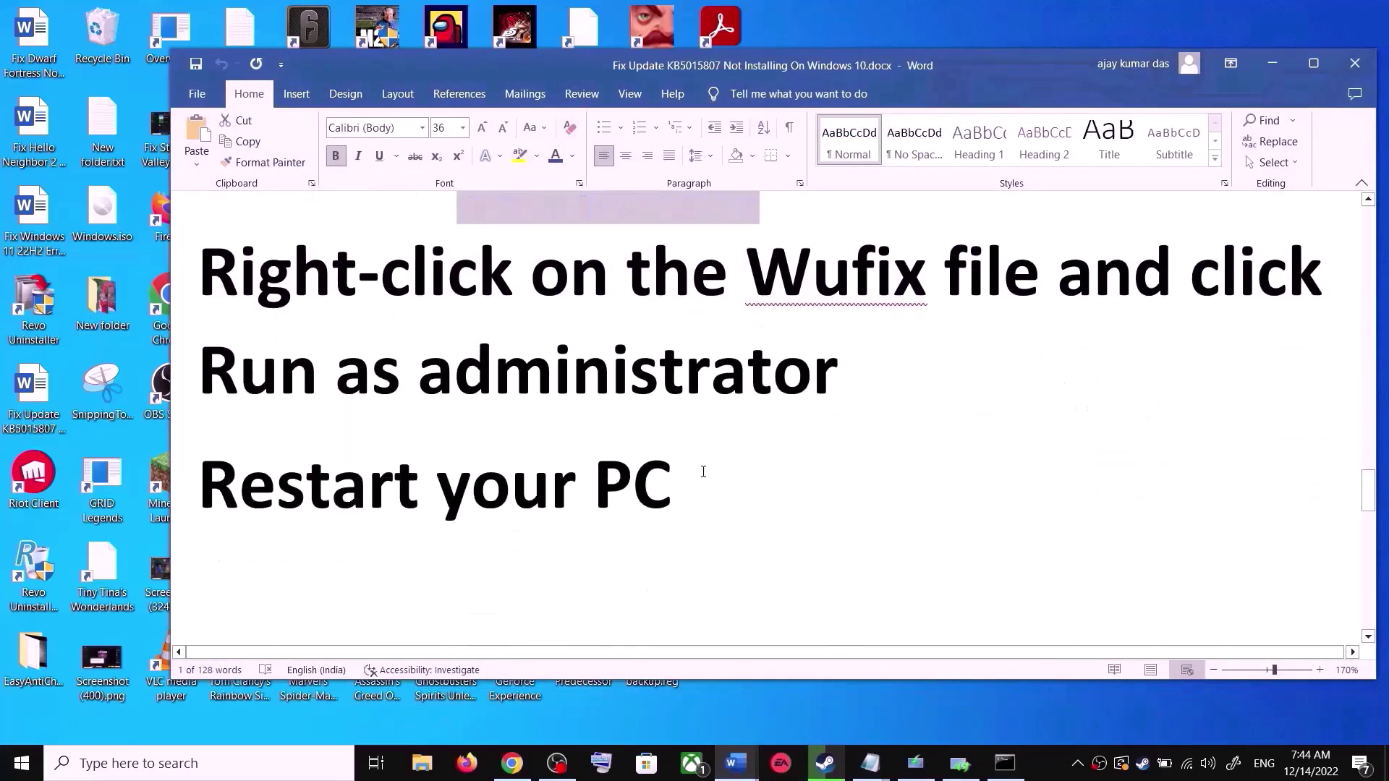
scroll(703, 472, down, 2)
drag(433, 474, 1194, 479)
scroll(959, 498, down, 3)
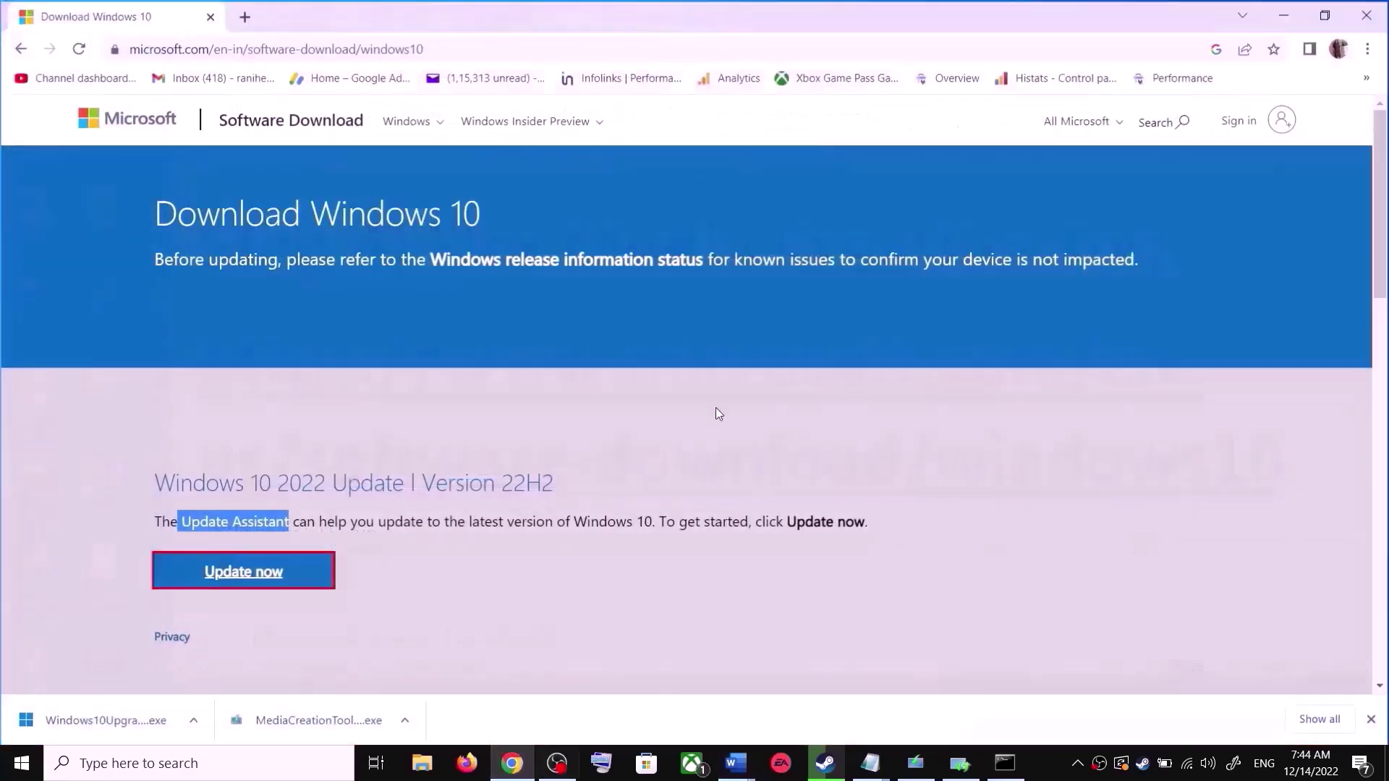
- Accept the Windows 10 Setup license terms and choose Upgrade this PC now to start the download
scroll(260, 427, down, 5)
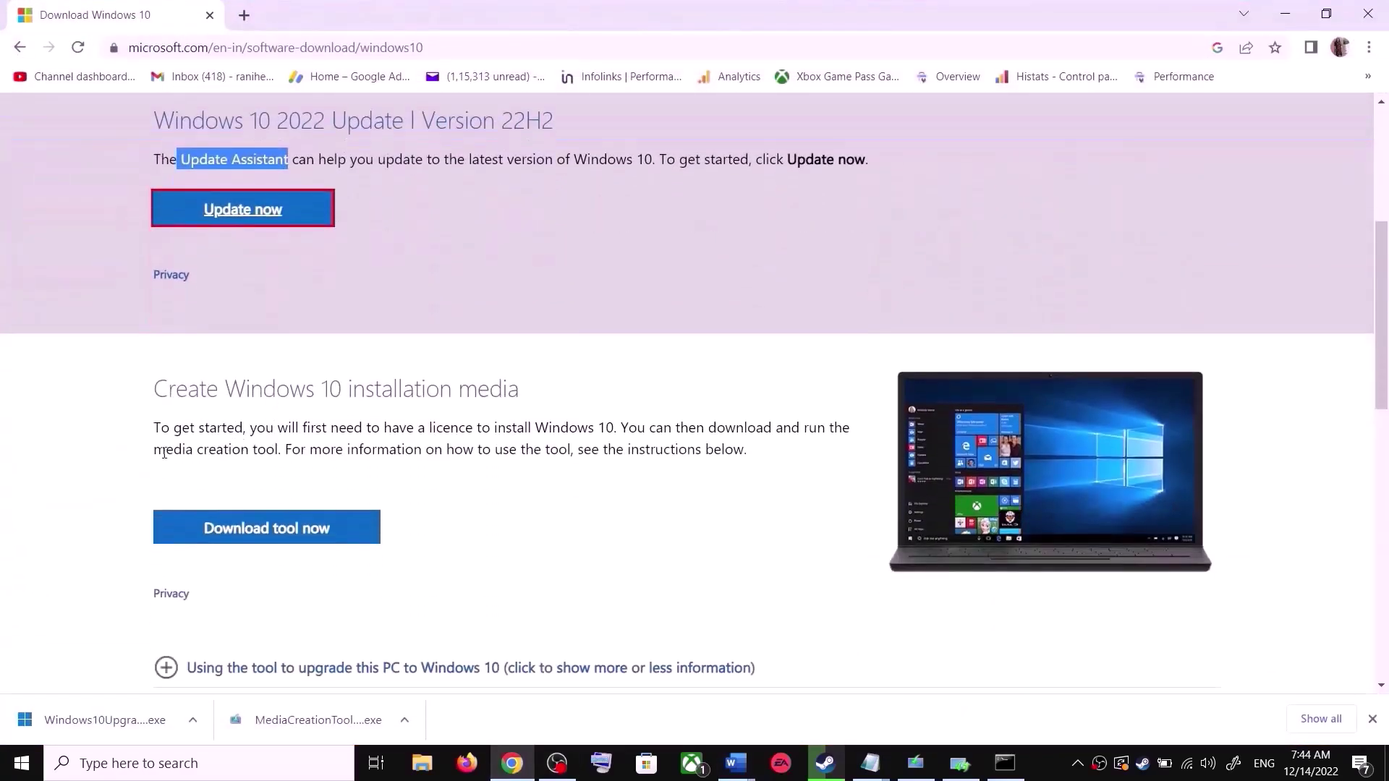
drag(165, 450, 285, 451)
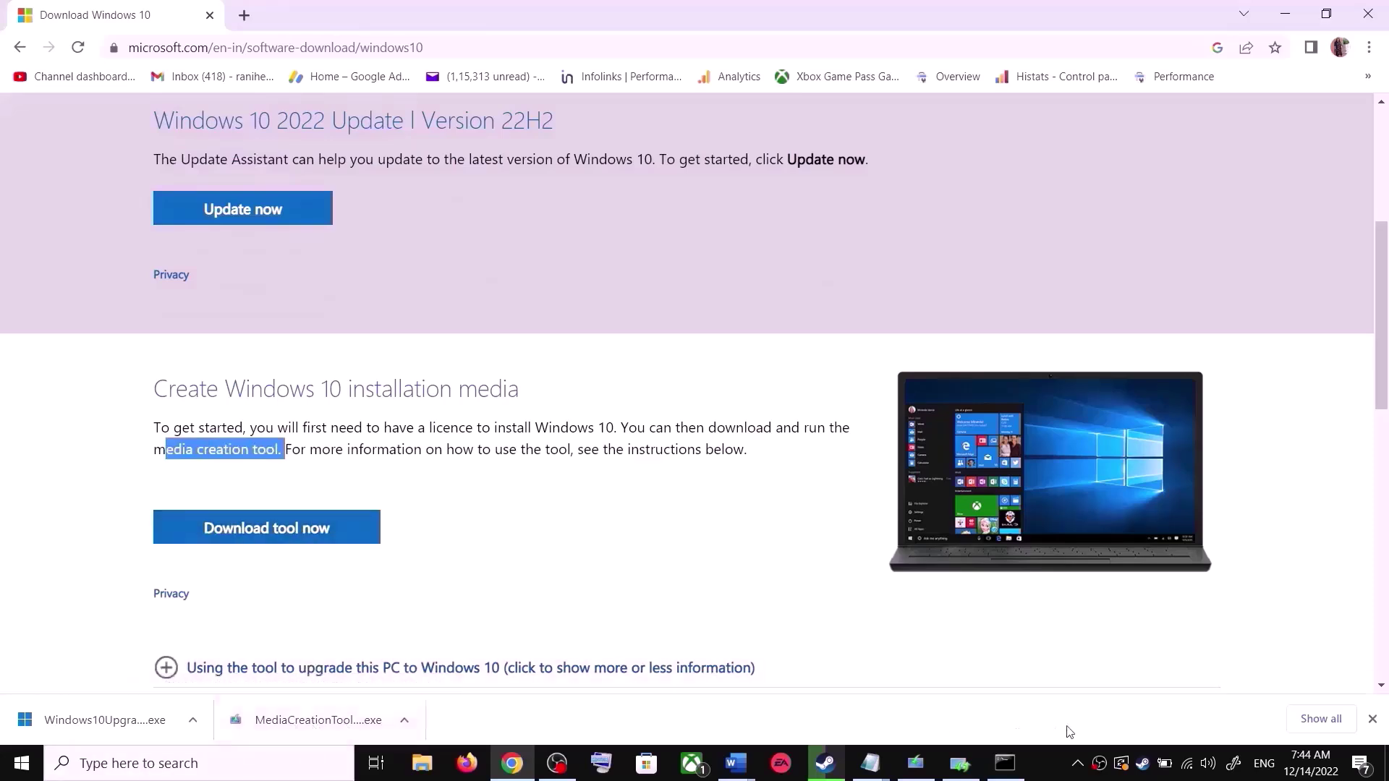
click(916, 764)
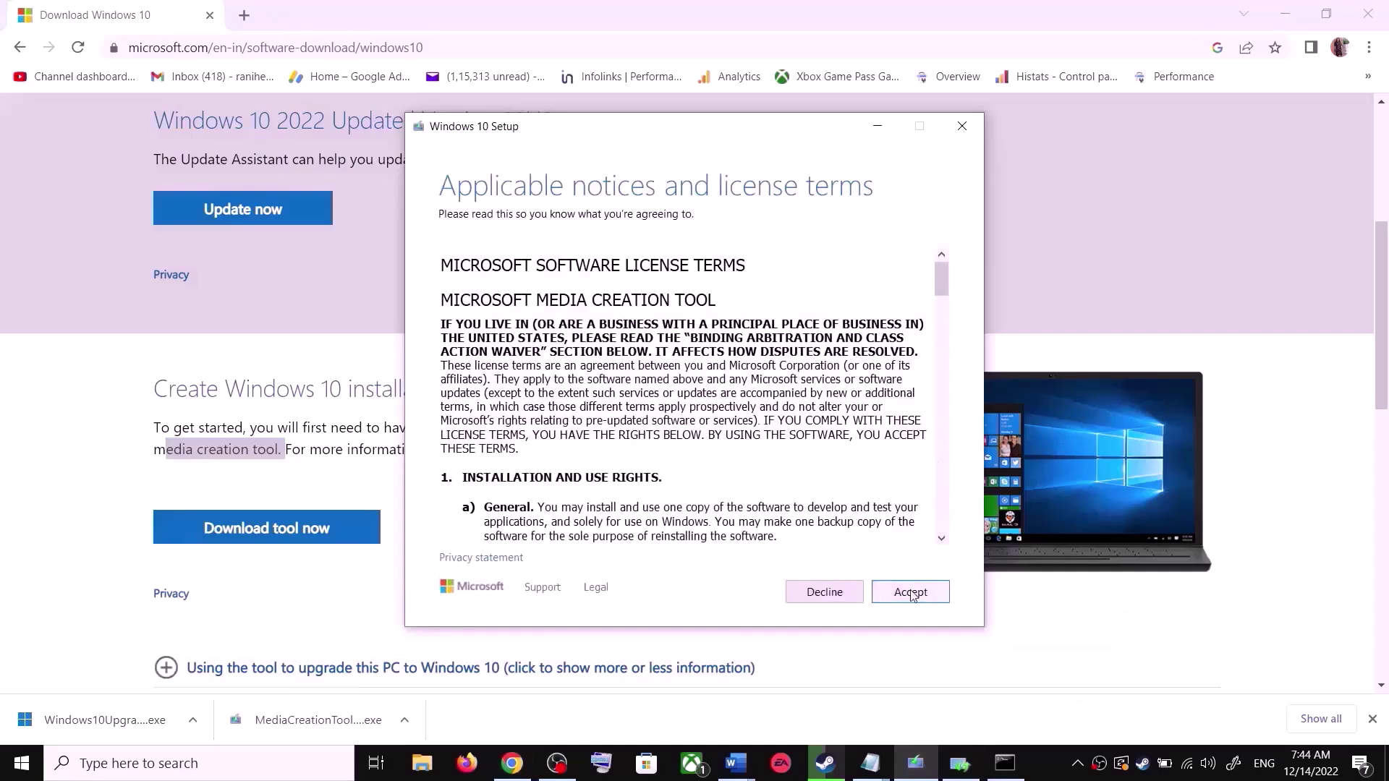
click(942, 598)
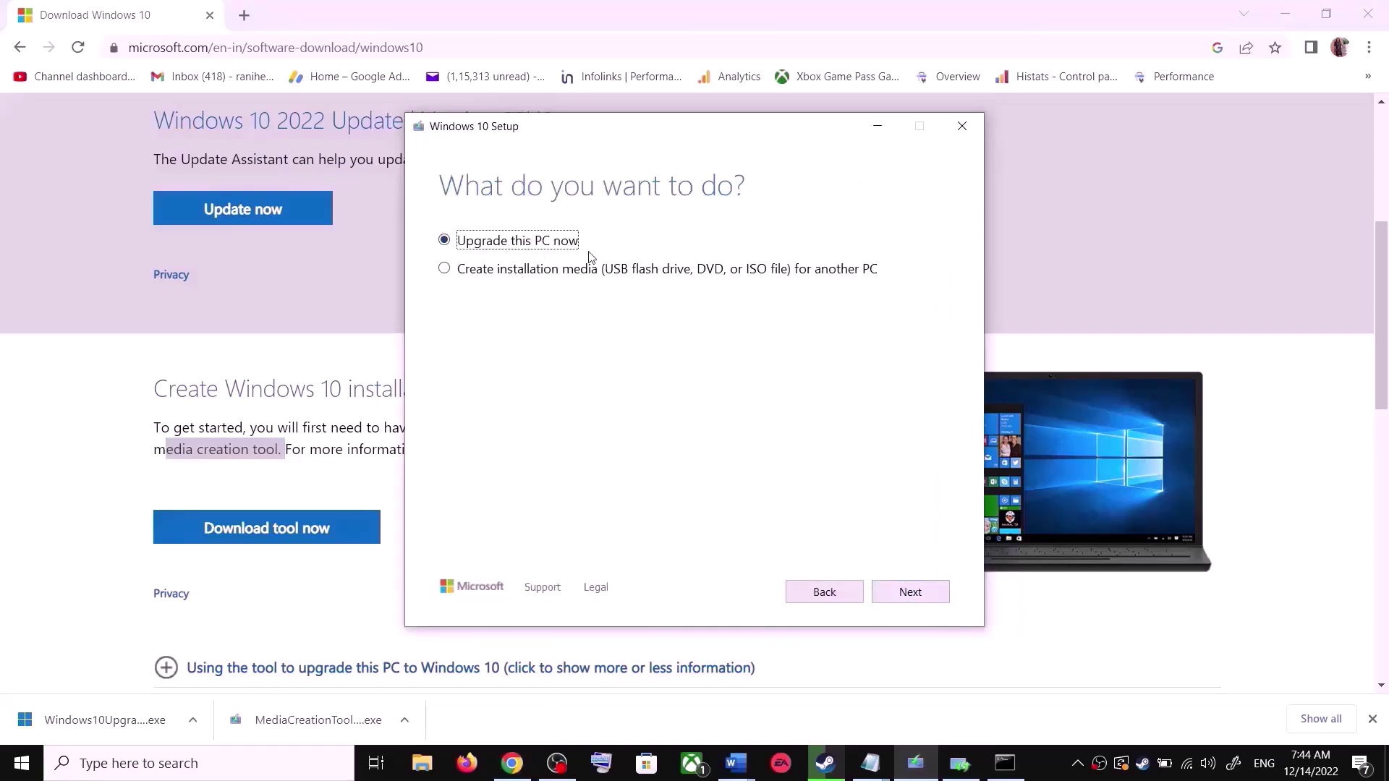
click(925, 595)
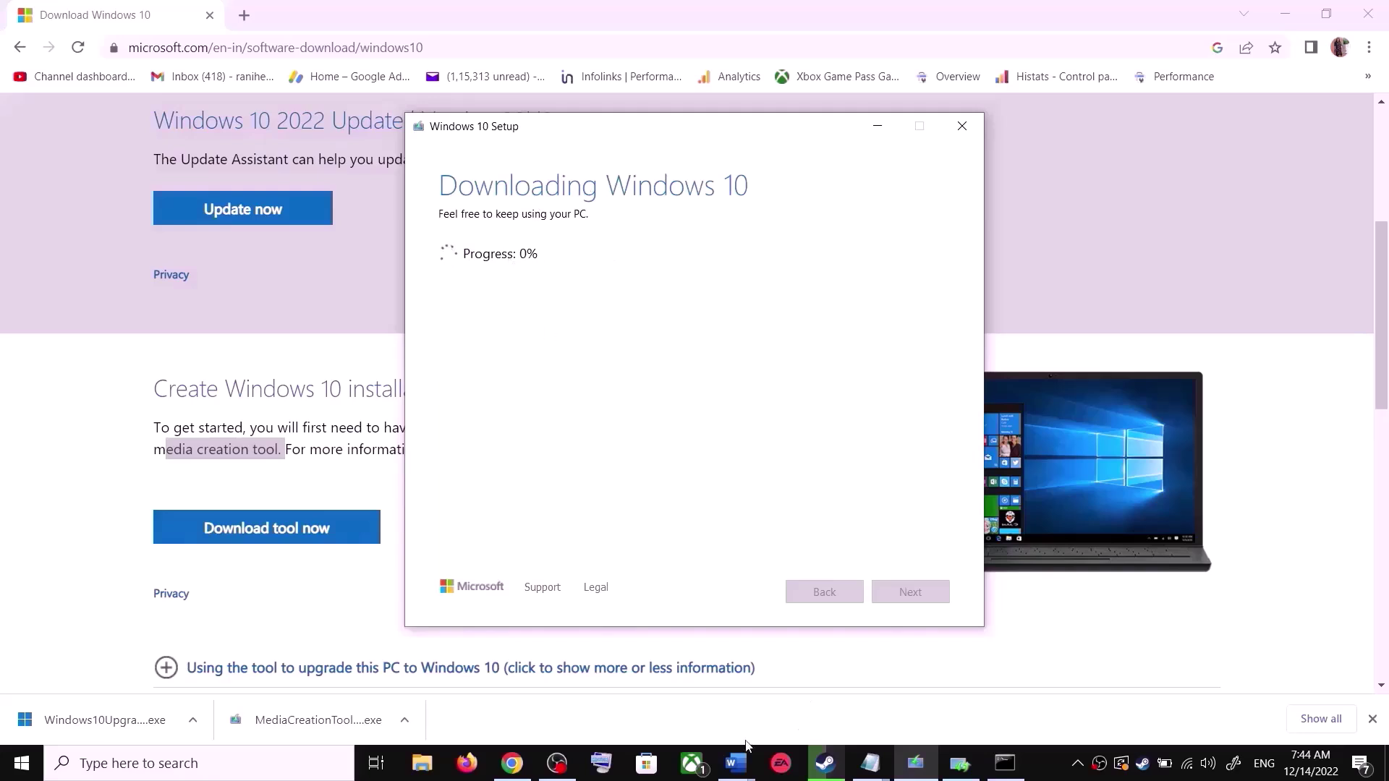
mouse_move(745, 768)
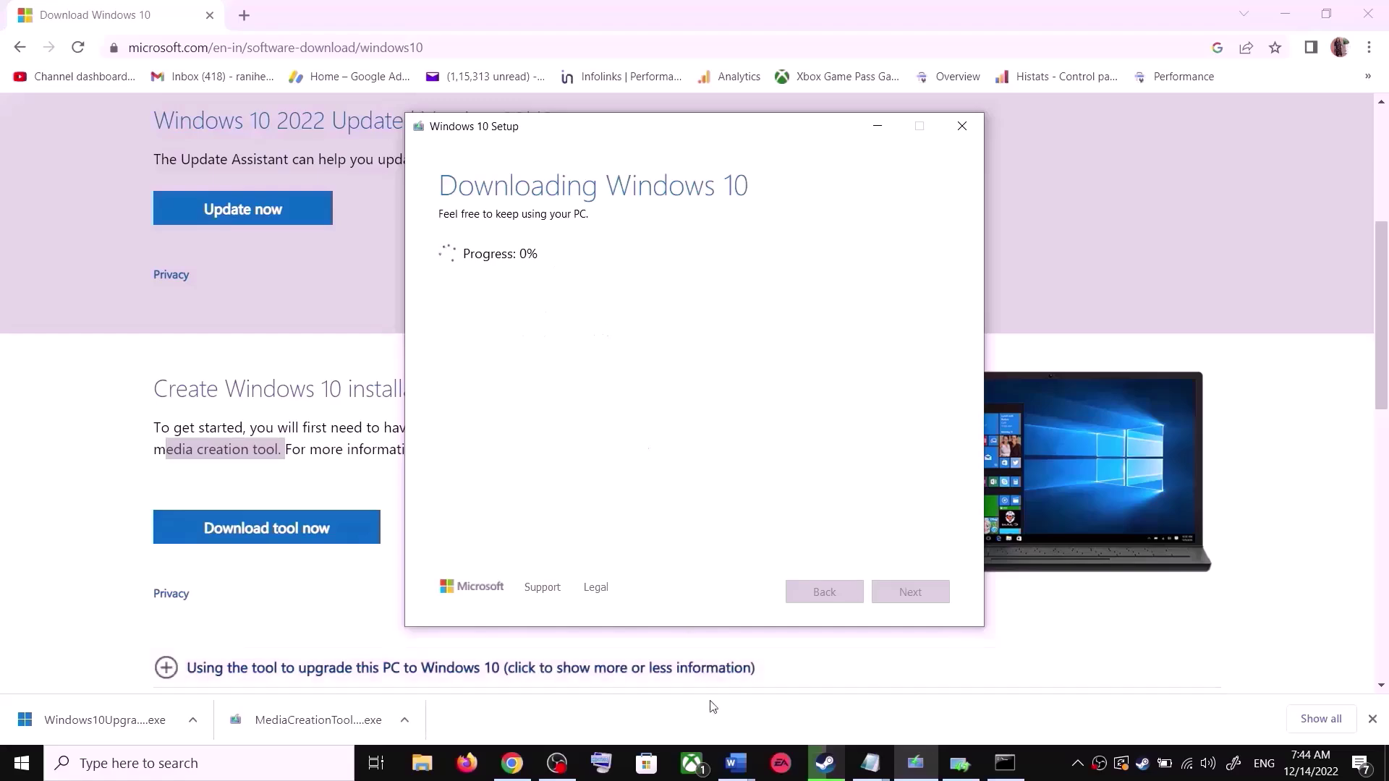
- Maximize the Word guide and scroll to the Ready to install screenshot for Windows 10 Home Single Language
click(746, 773)
click(883, 707)
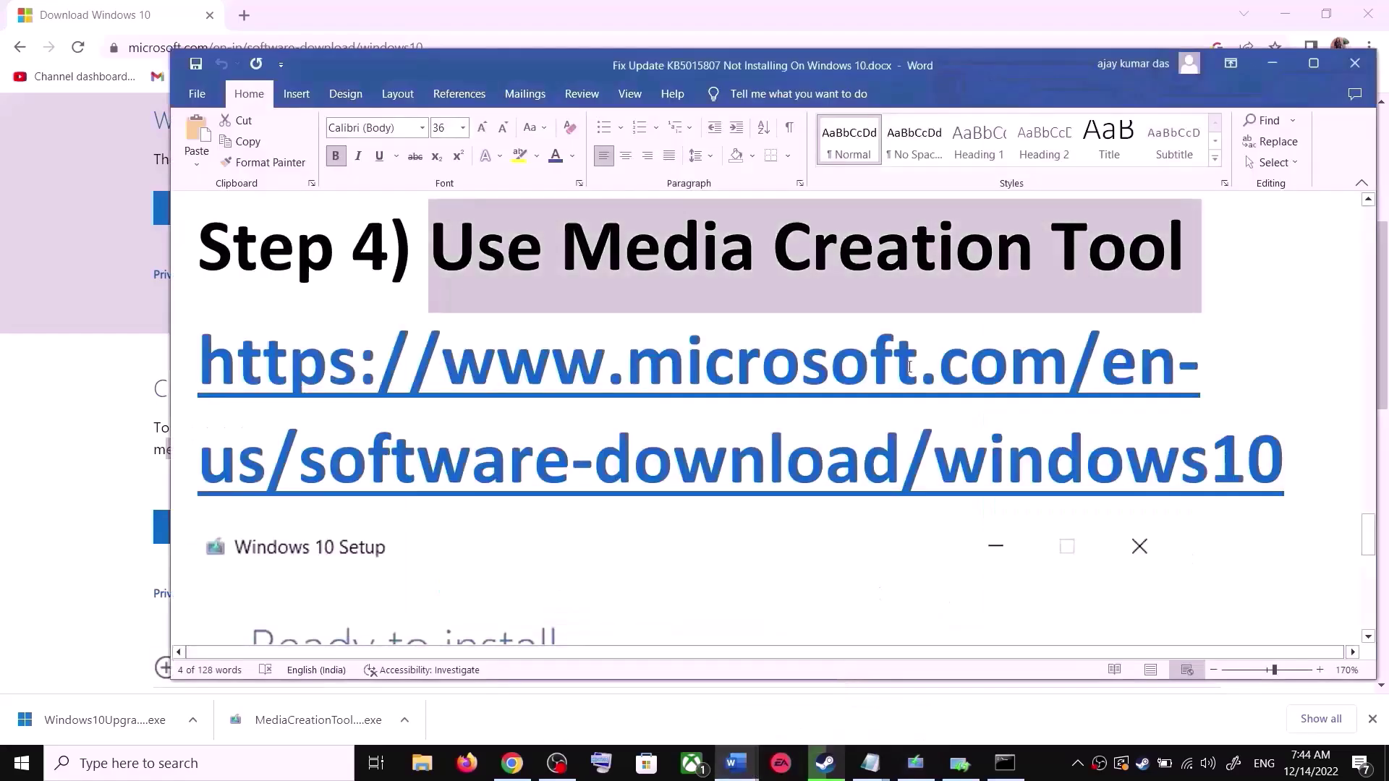
scroll(963, 457, down, 3)
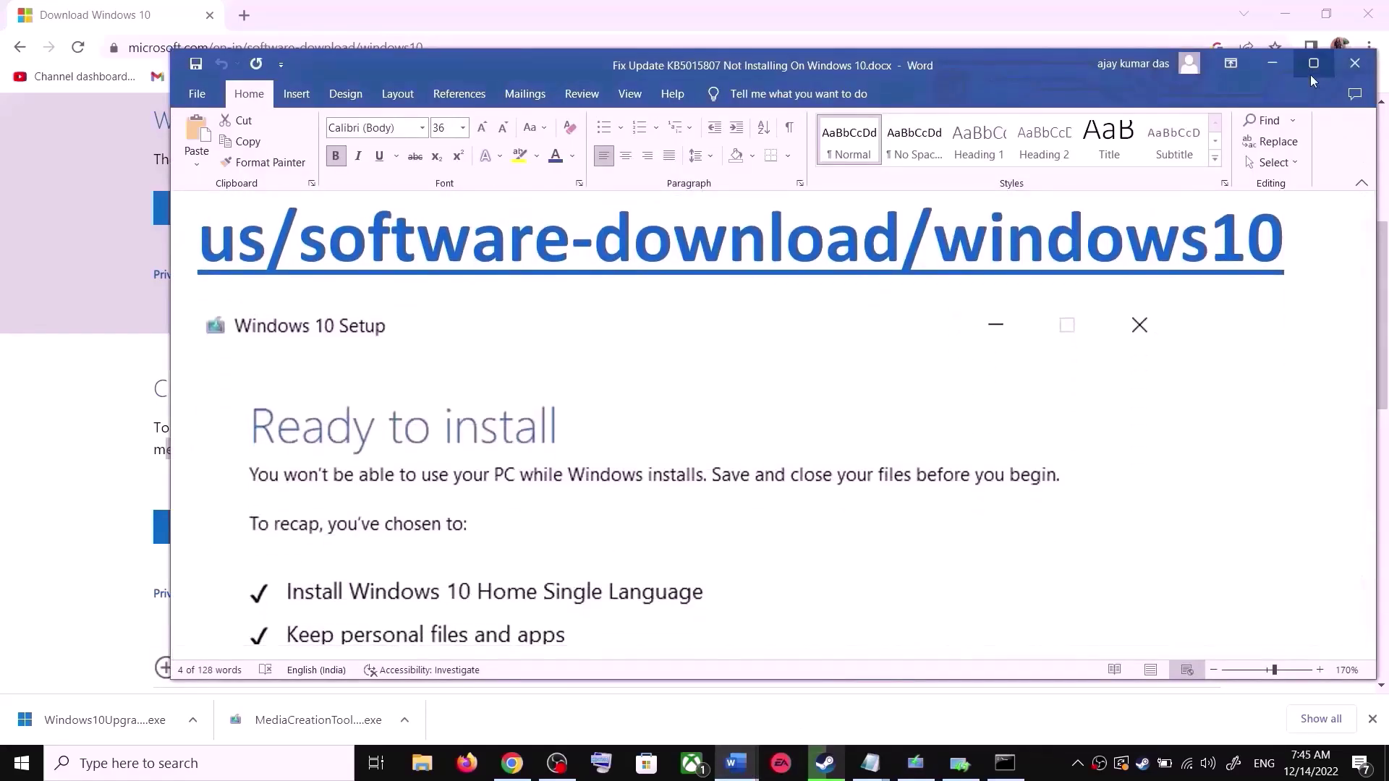
click(1314, 63)
scroll(219, 406, down, 2)
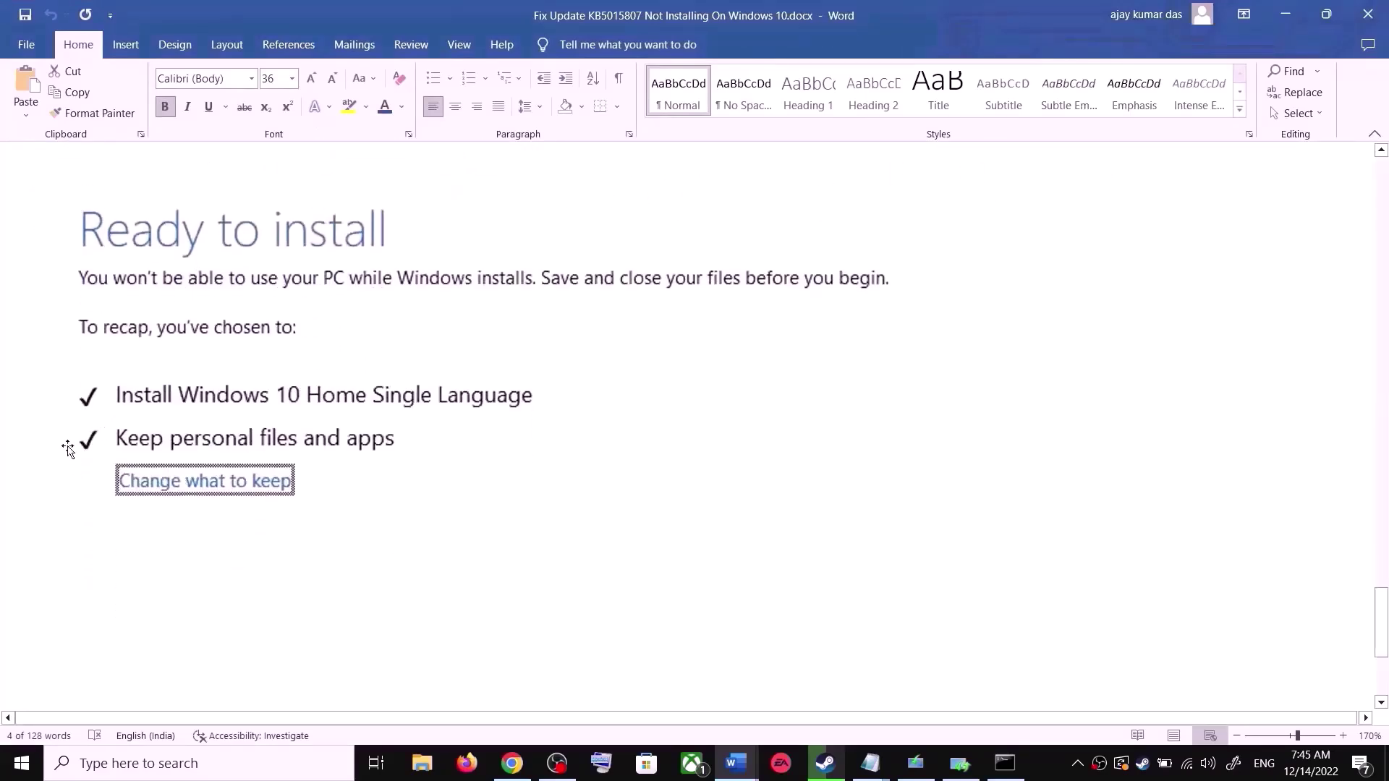
scroll(483, 438, down, 4)
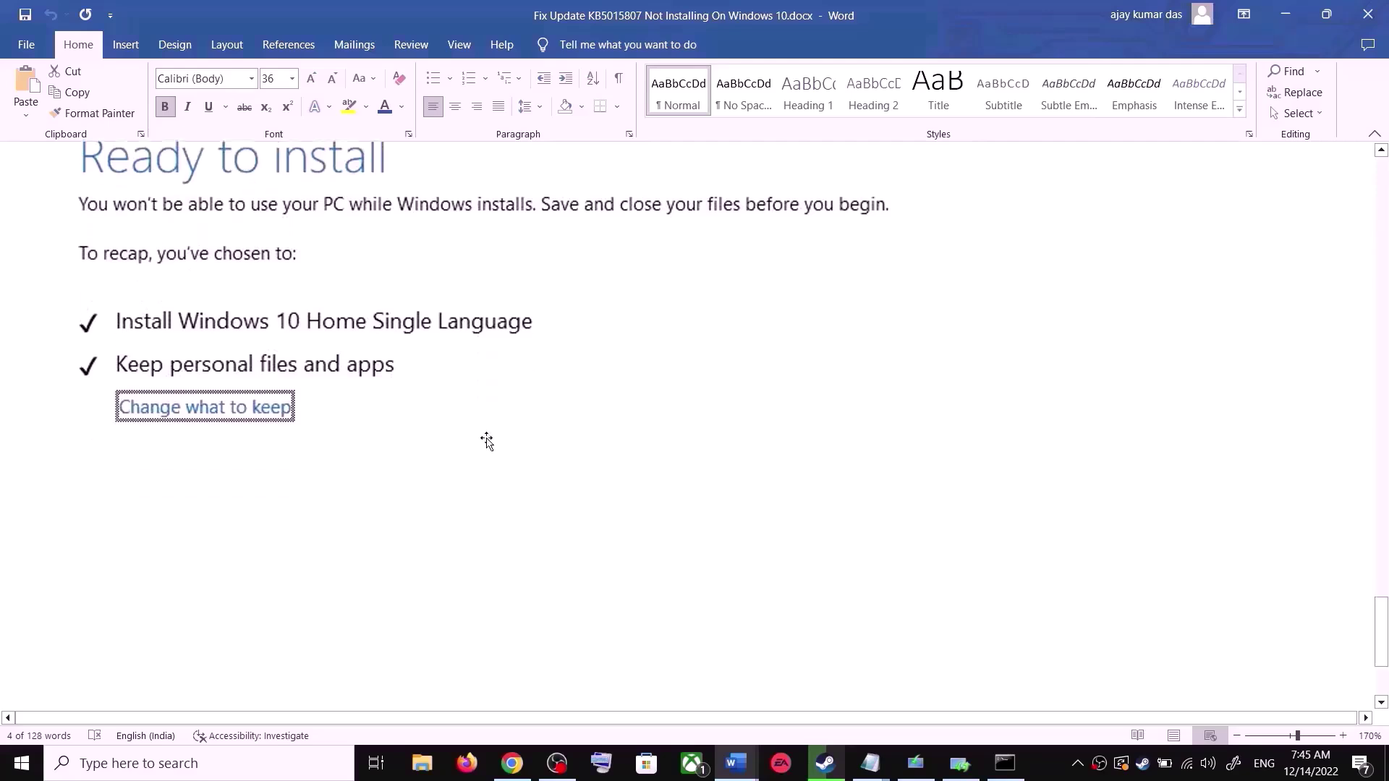
scroll(707, 503, up, 5)
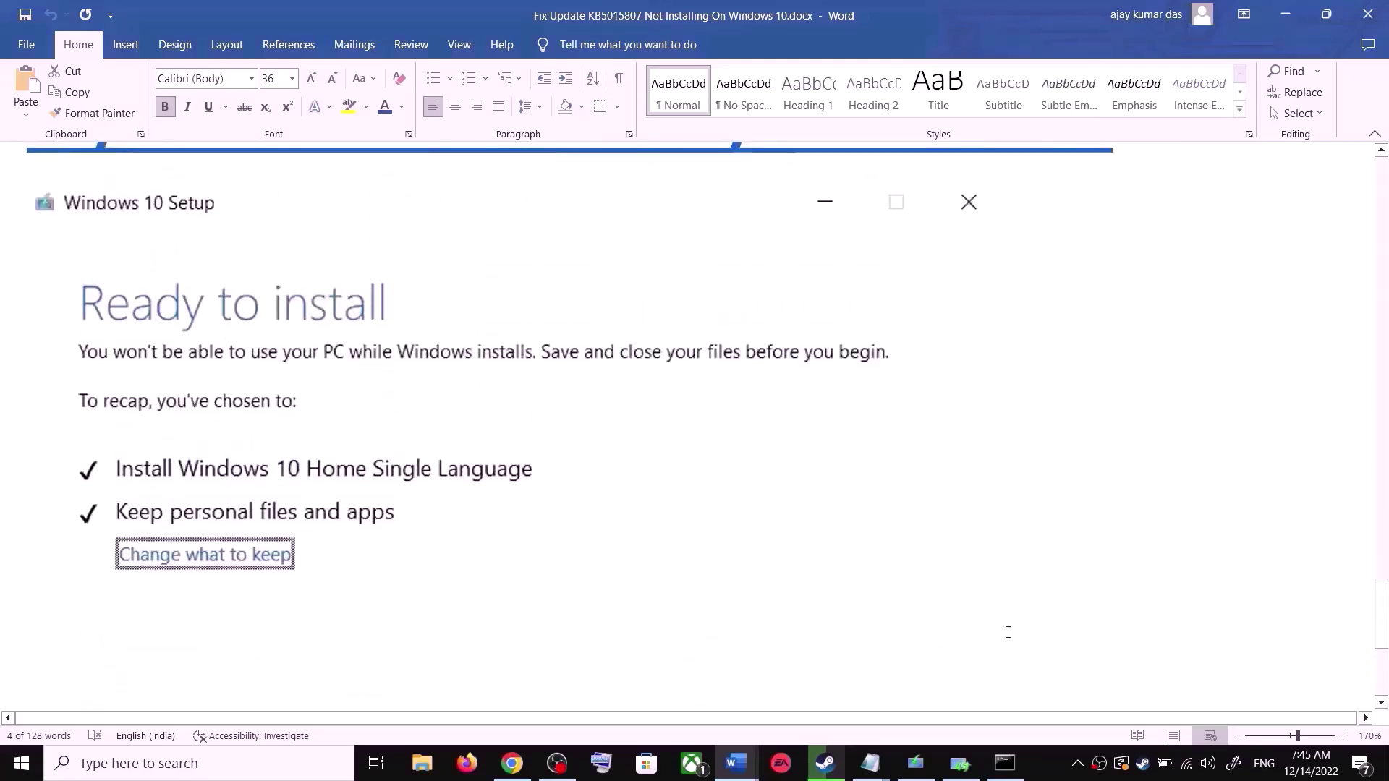
click(1060, 764)
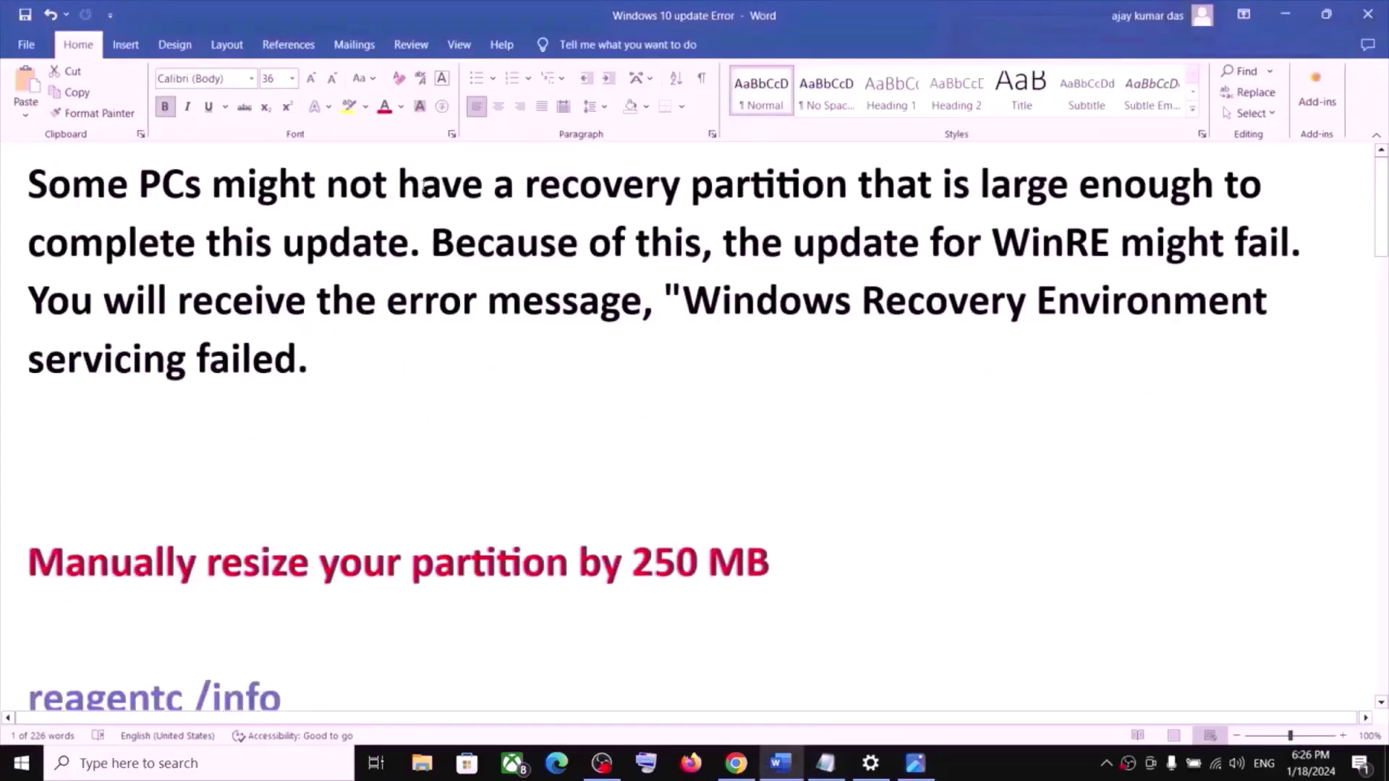
- Scroll to the reagentc and diskpart command list and copy the reagentc /info line
drag(312, 191, 828, 203)
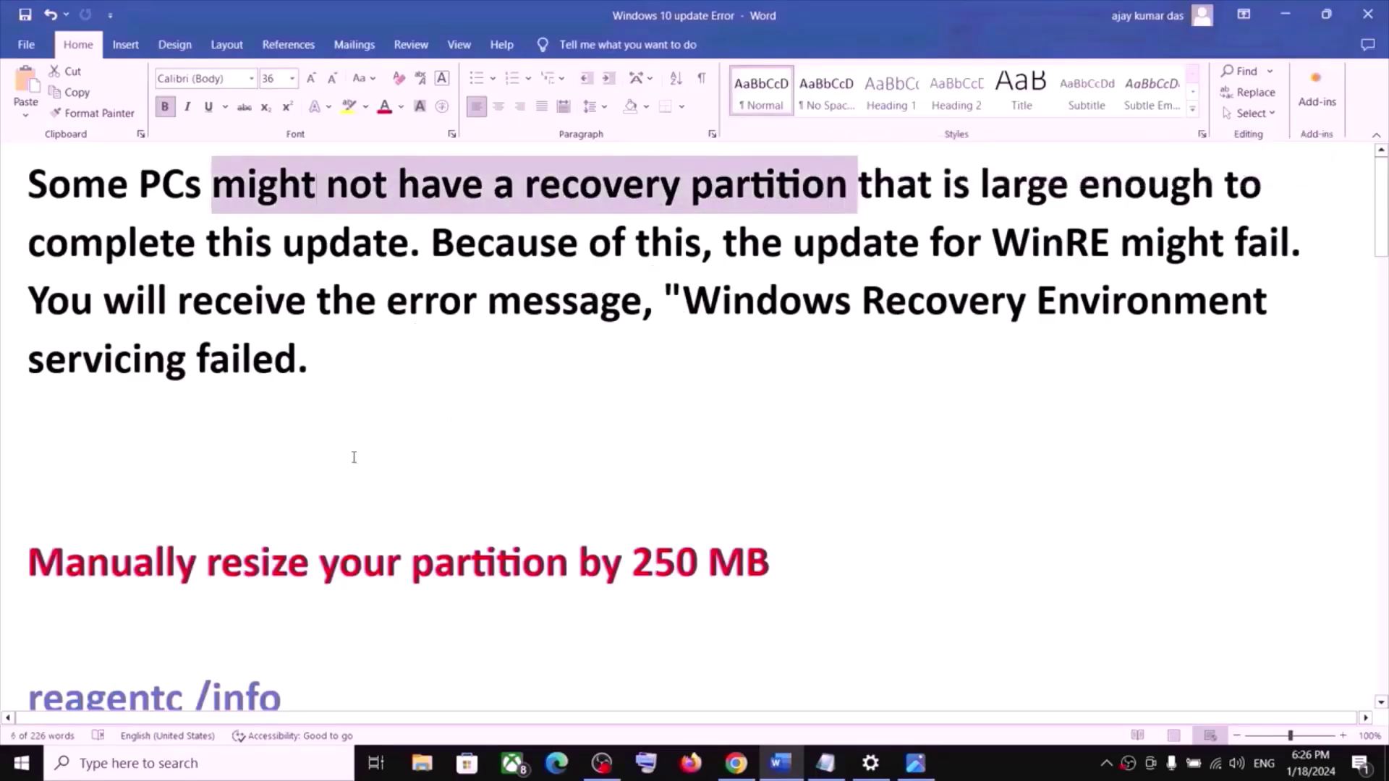
scroll(357, 459, down, 5)
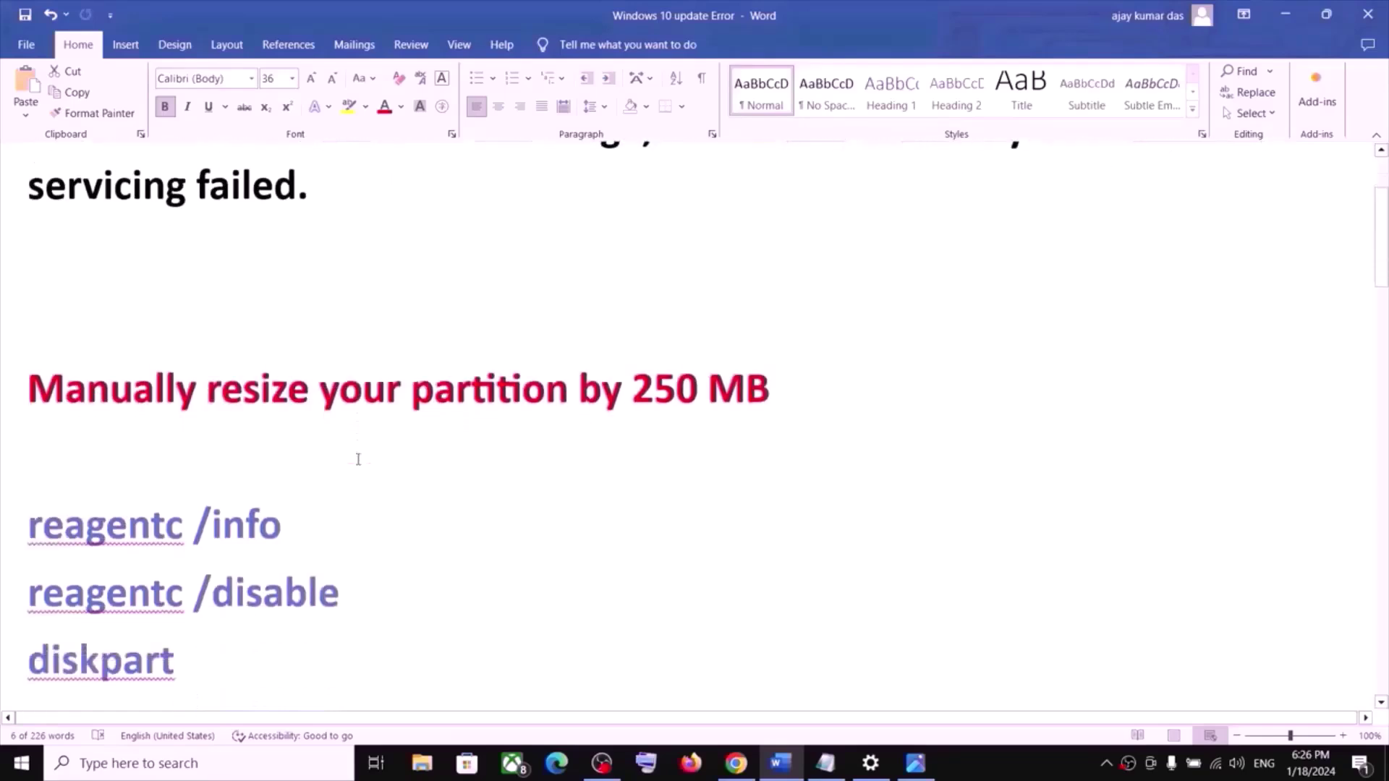
drag(118, 350, 729, 351)
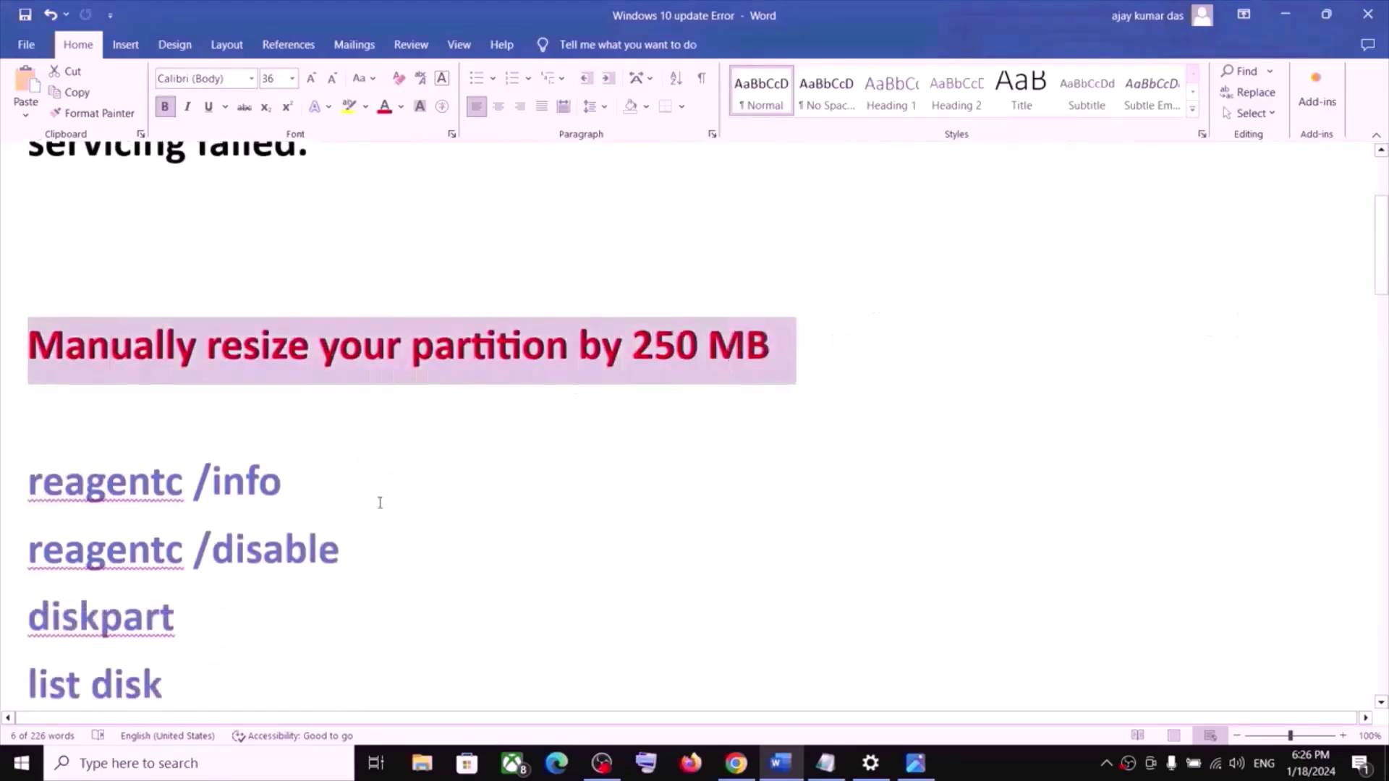
scroll(378, 502, down, 1)
scroll(379, 503, down, 4)
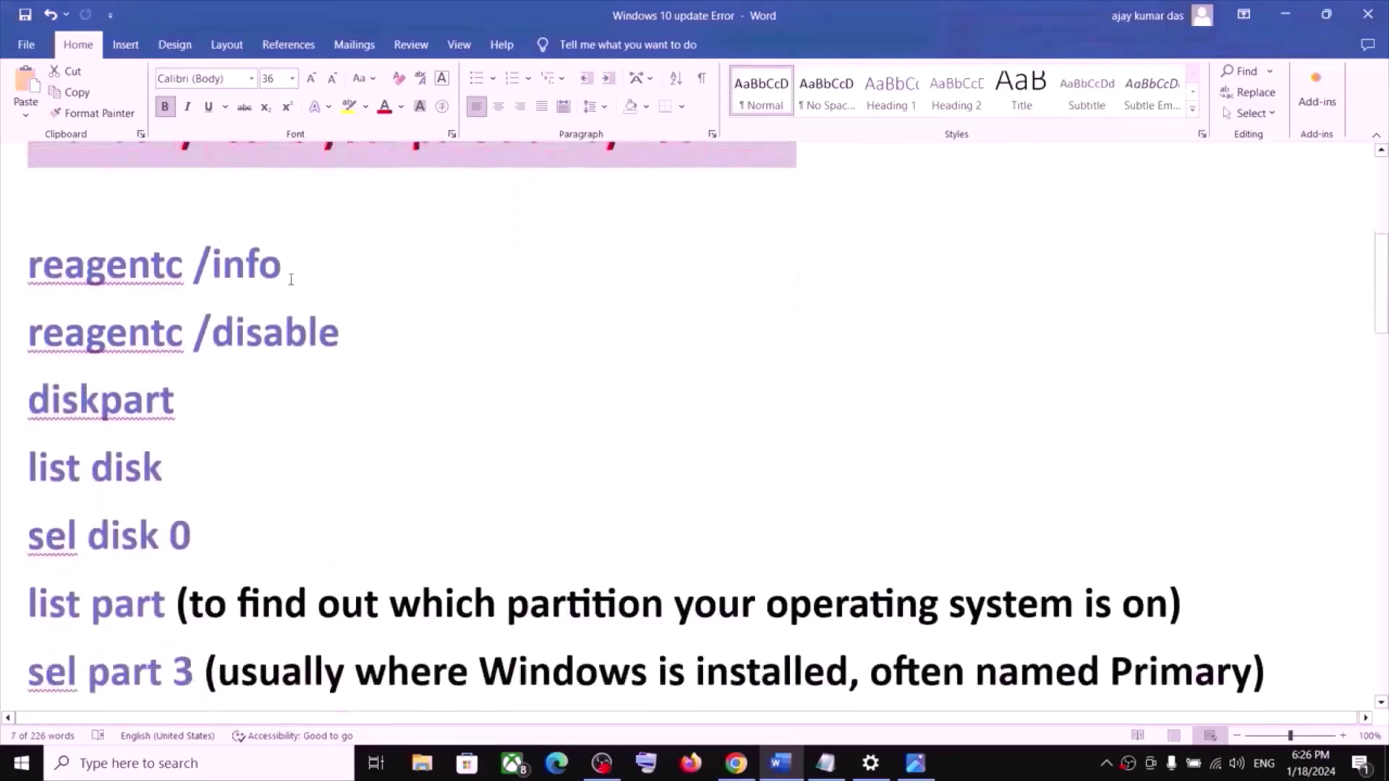
triple_click(216, 261)
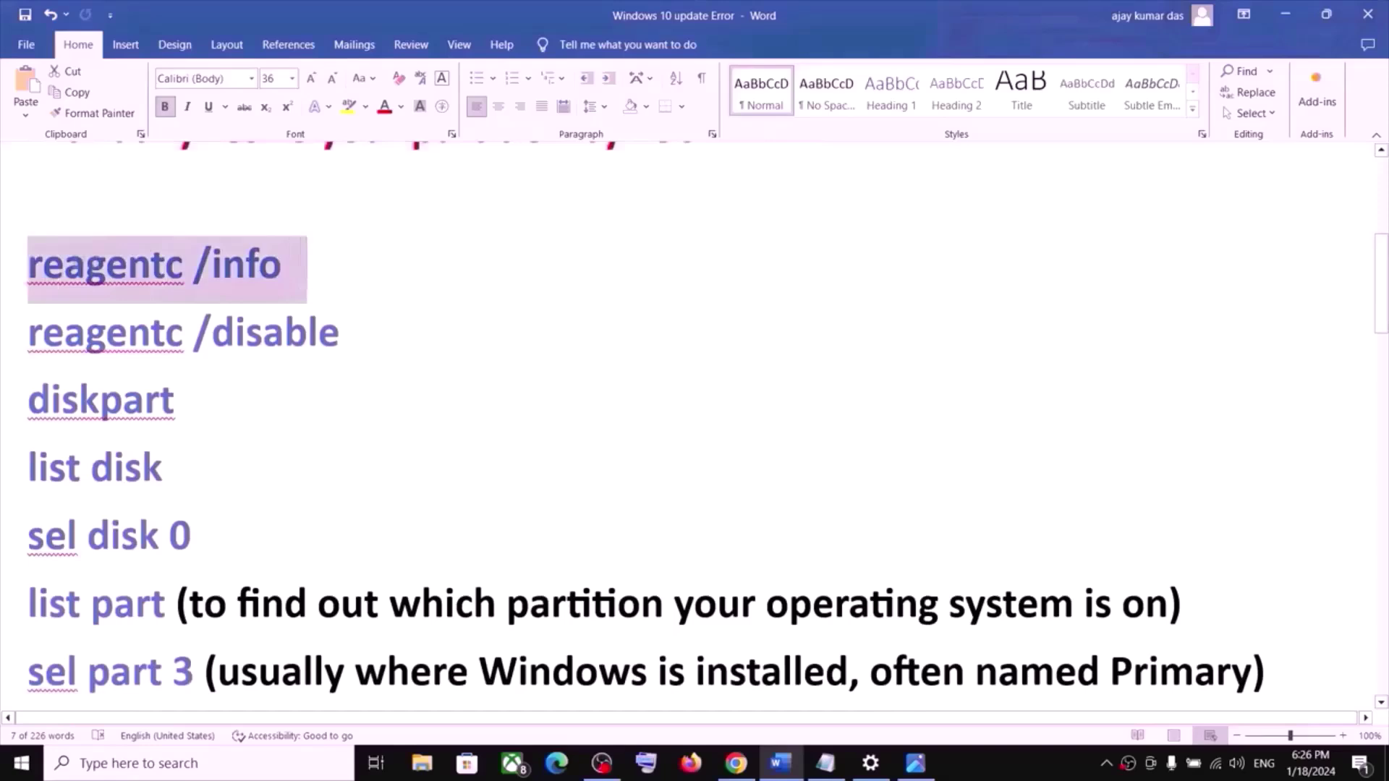
right_click(94, 273)
click(160, 337)
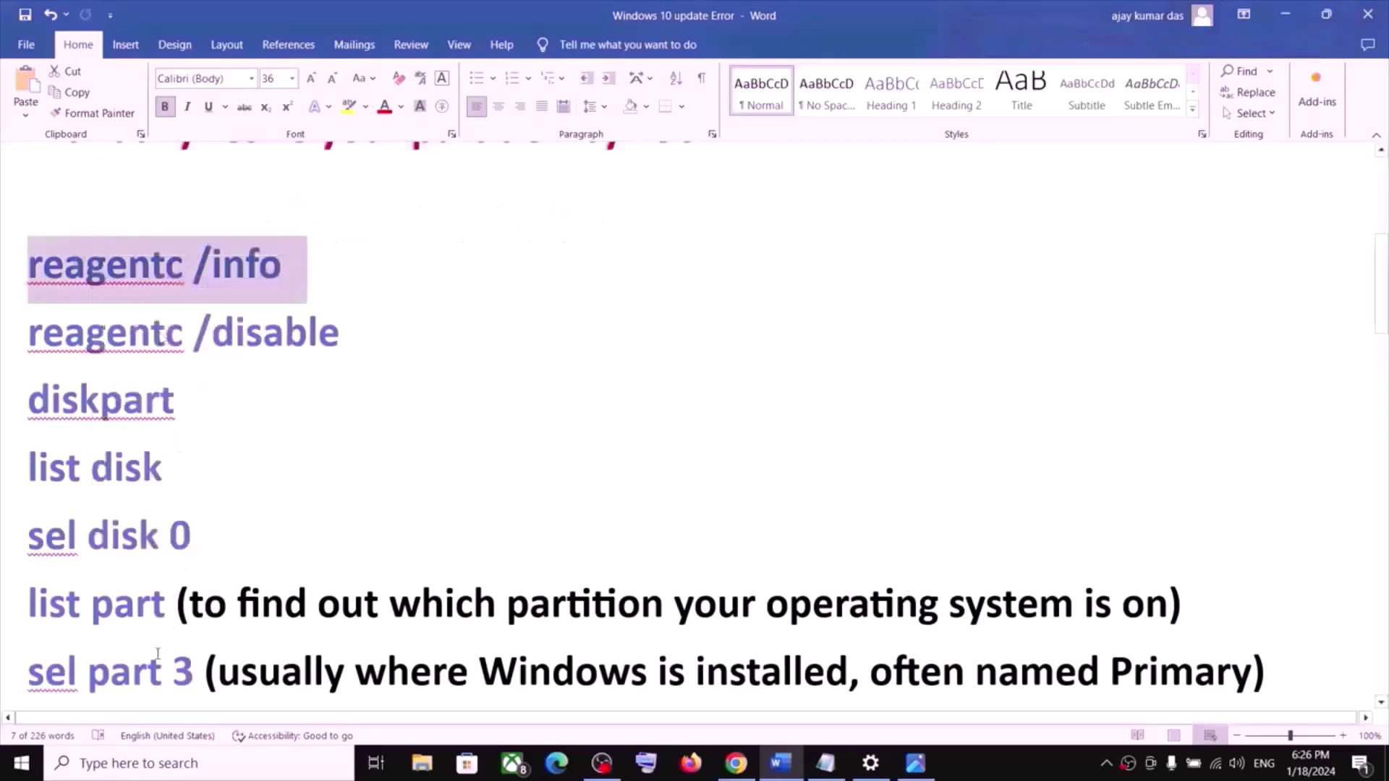
- Search for cmd and launch Command Prompt as administrator
click(123, 772)
text(cmd)
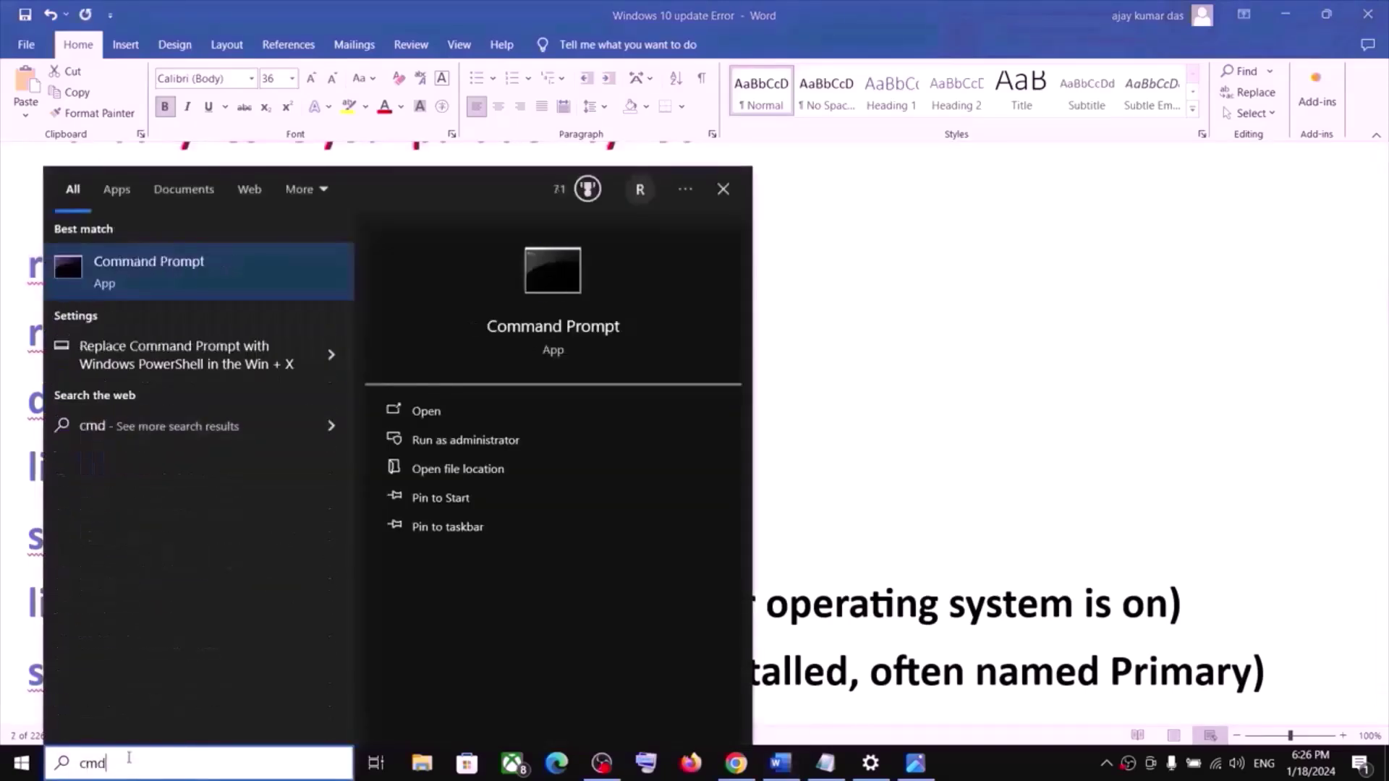
right_click(163, 268)
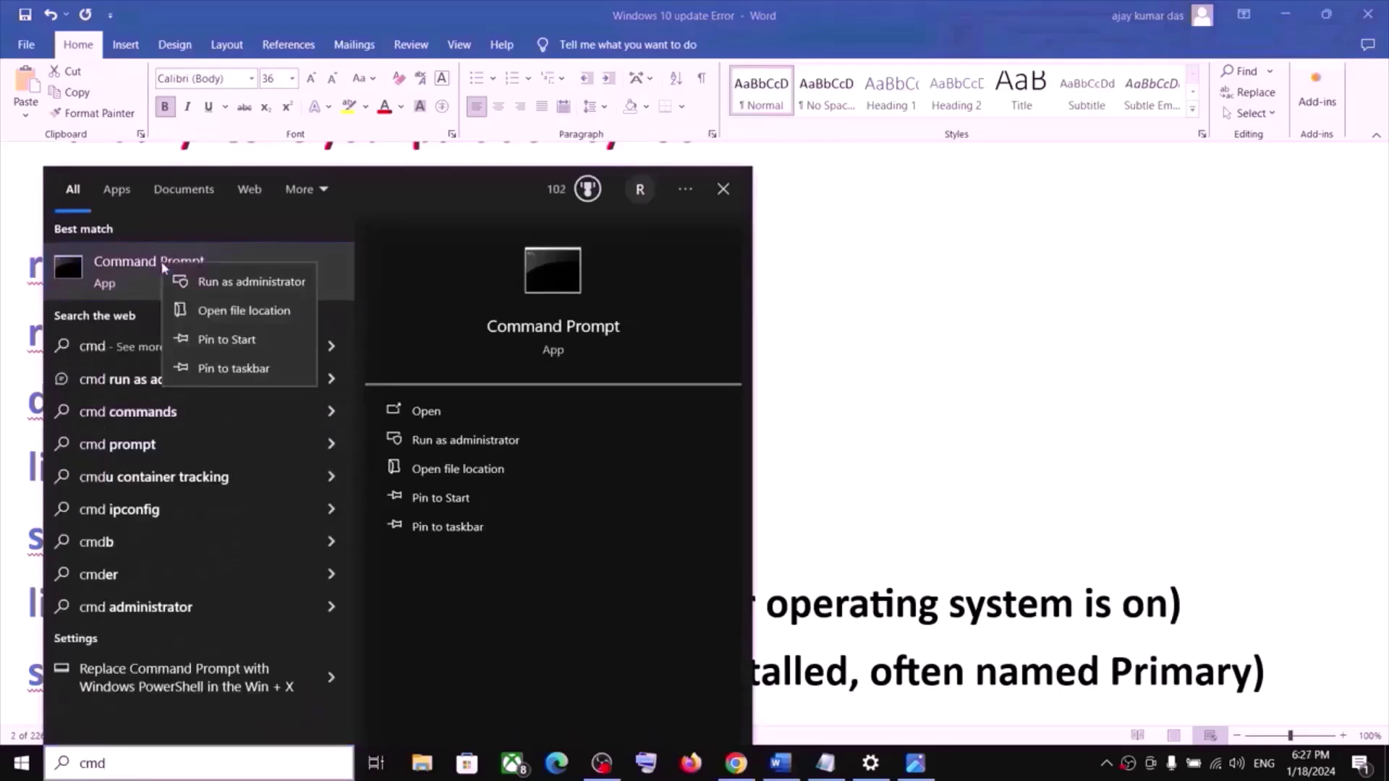
click(253, 285)
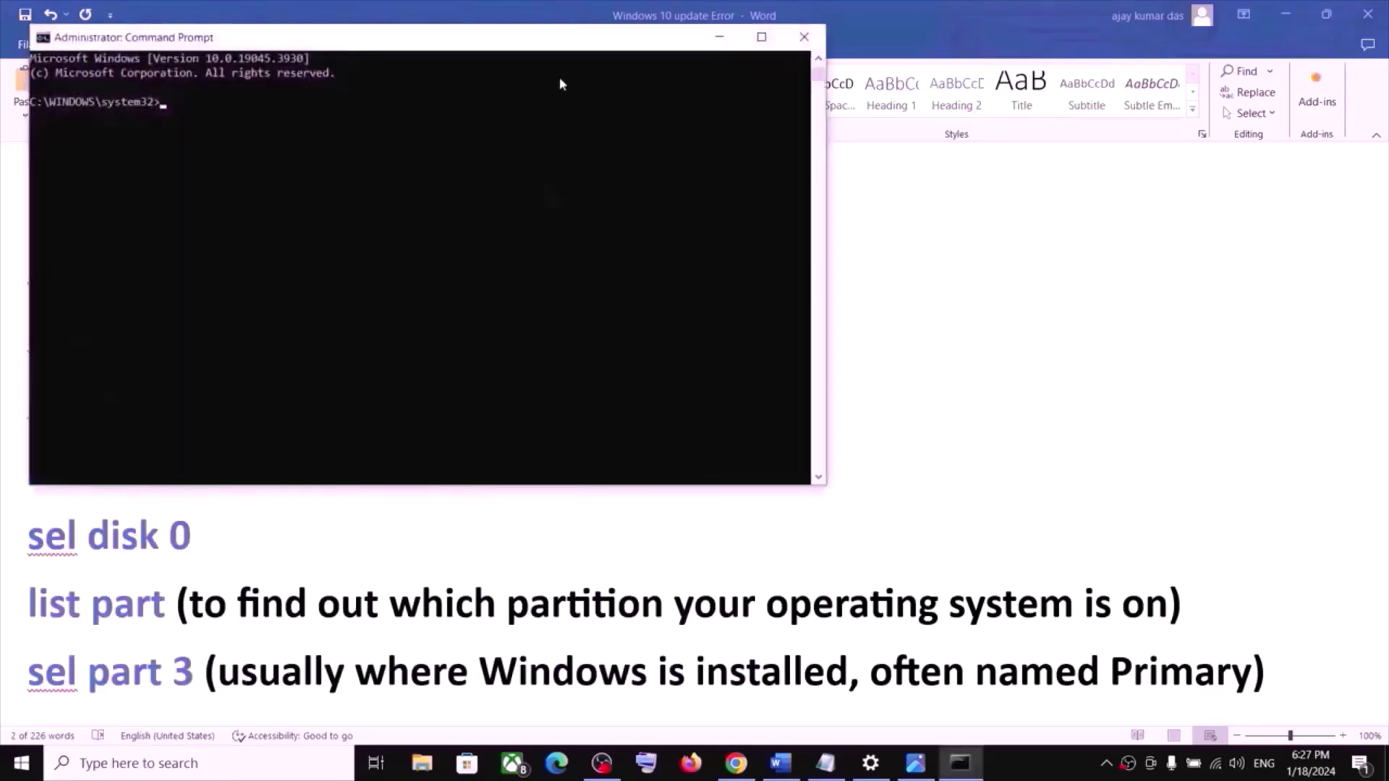
- Run reagentc /info to confirm Windows RE is Enabled
drag(545, 50, 854, 238)
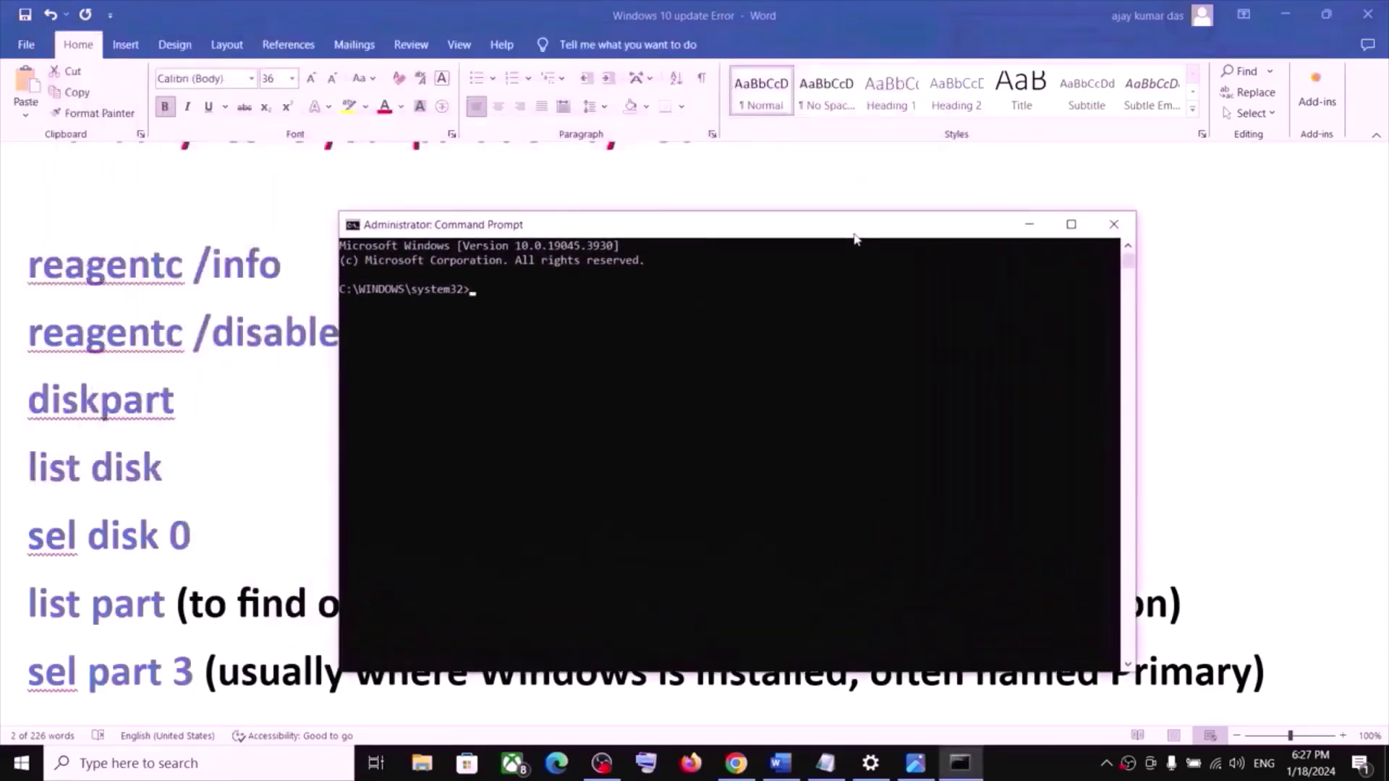
key(ctrl+v)
key(Return)
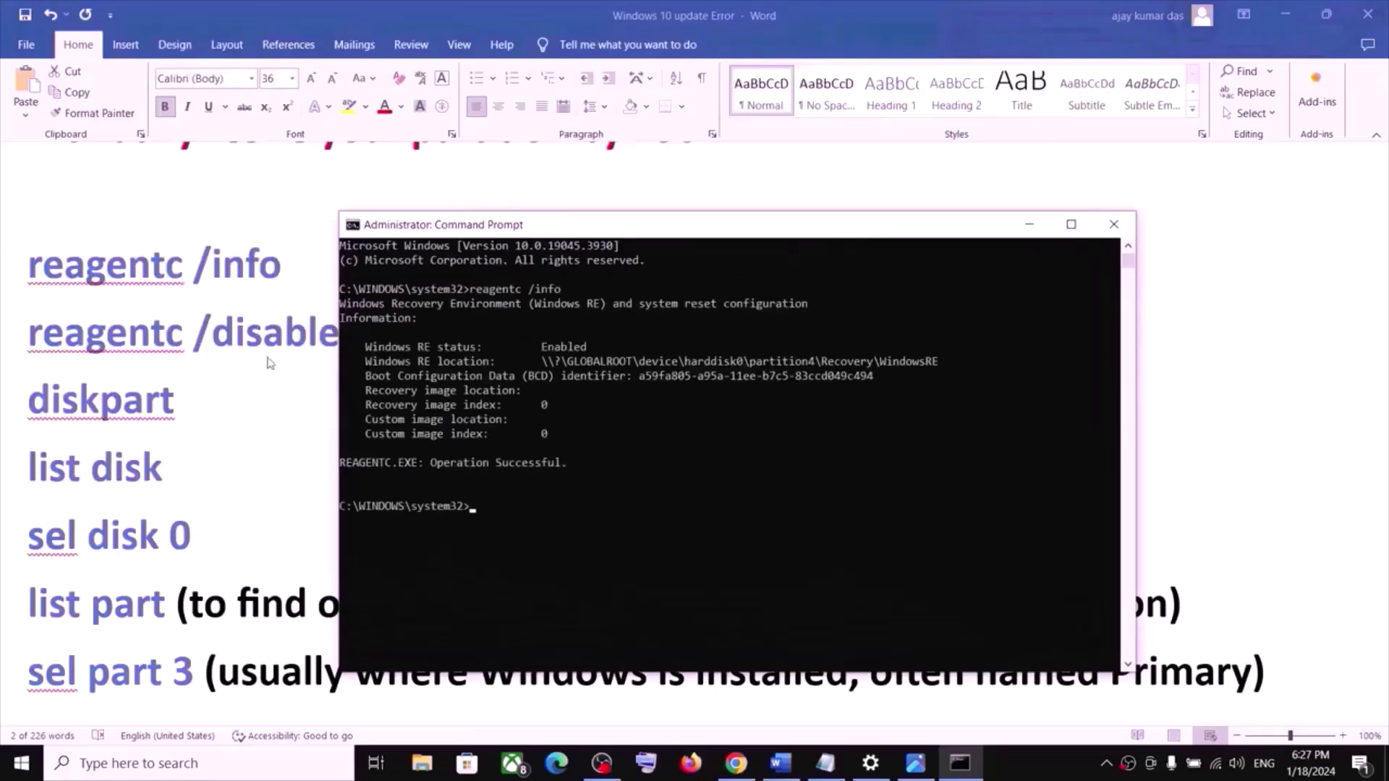
- Copy reagentc /disable from the notes and run it to turn off WinRE
click(168, 353)
double_click(242, 346)
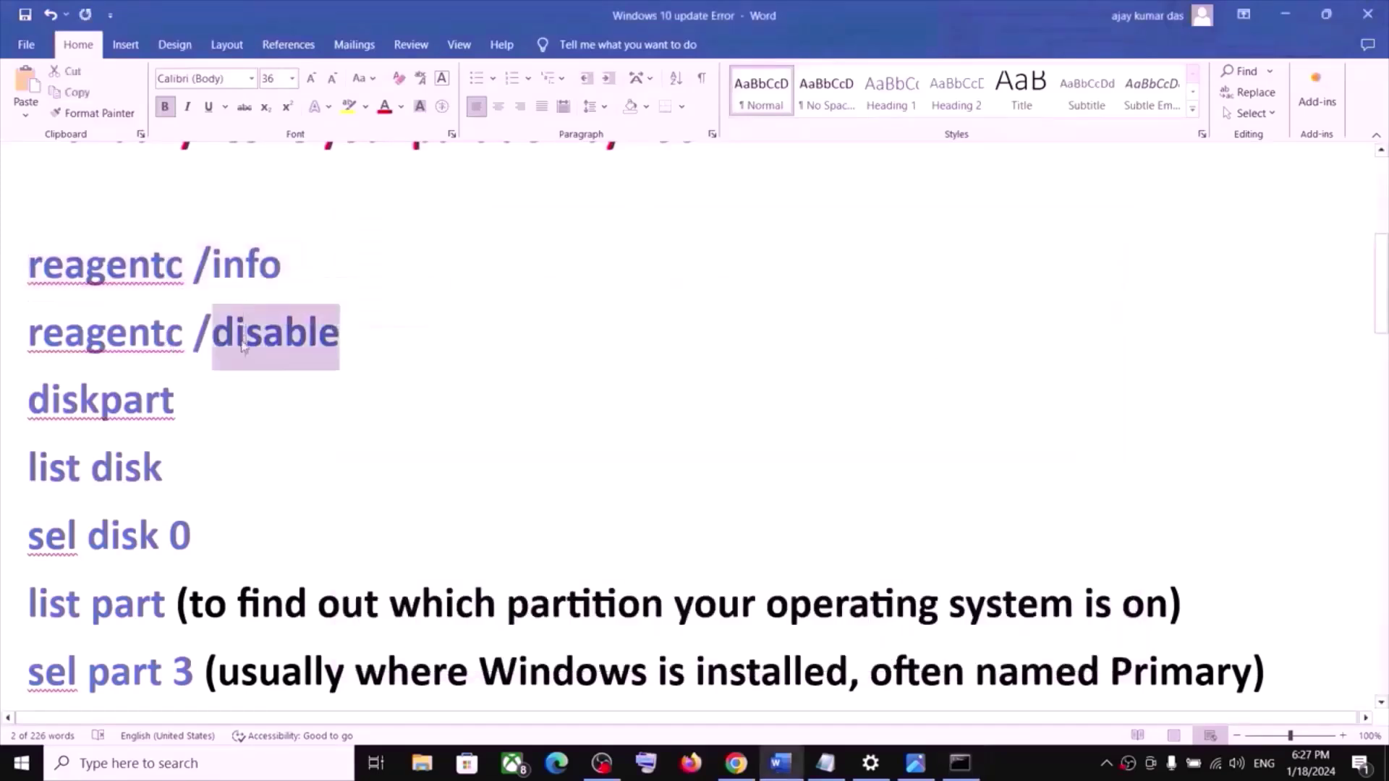
triple_click(243, 346)
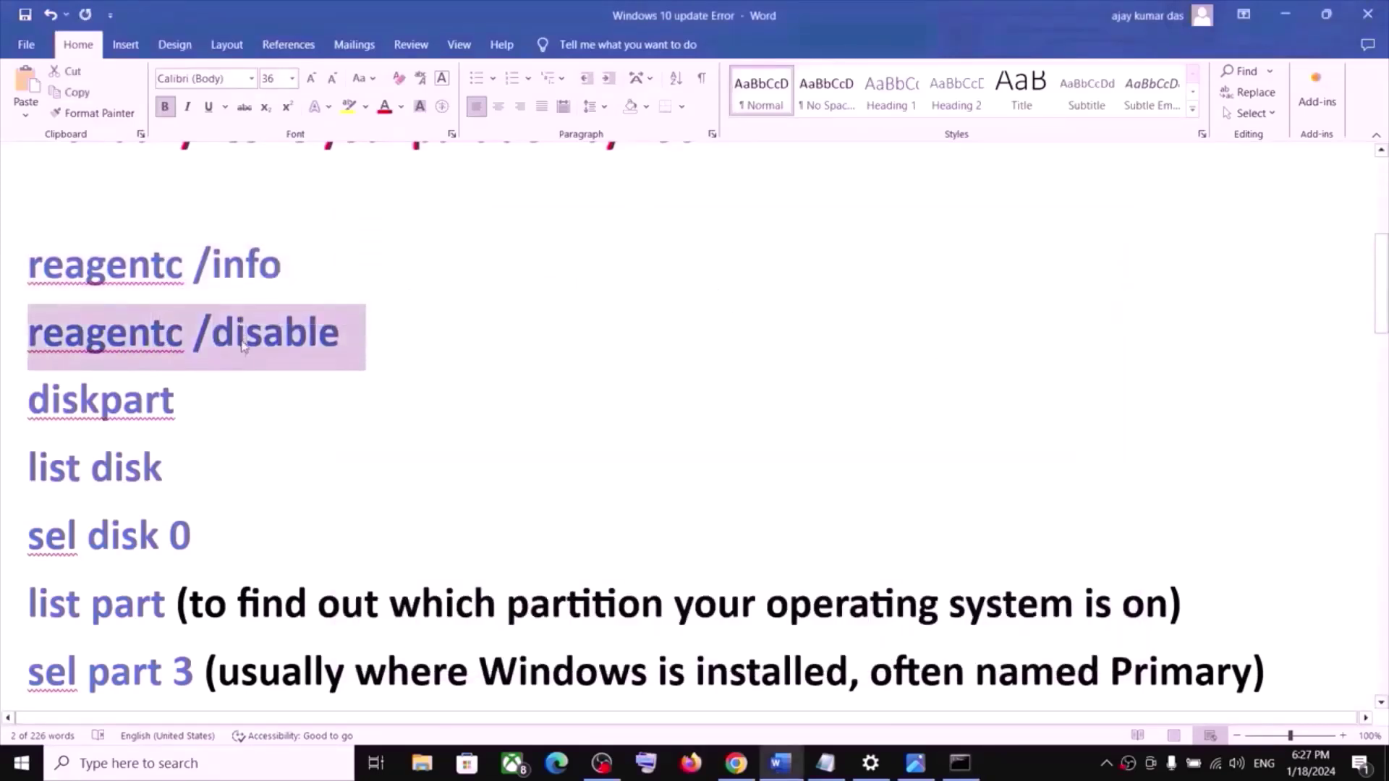
key(alt+Tab)
key(ctrl+v)
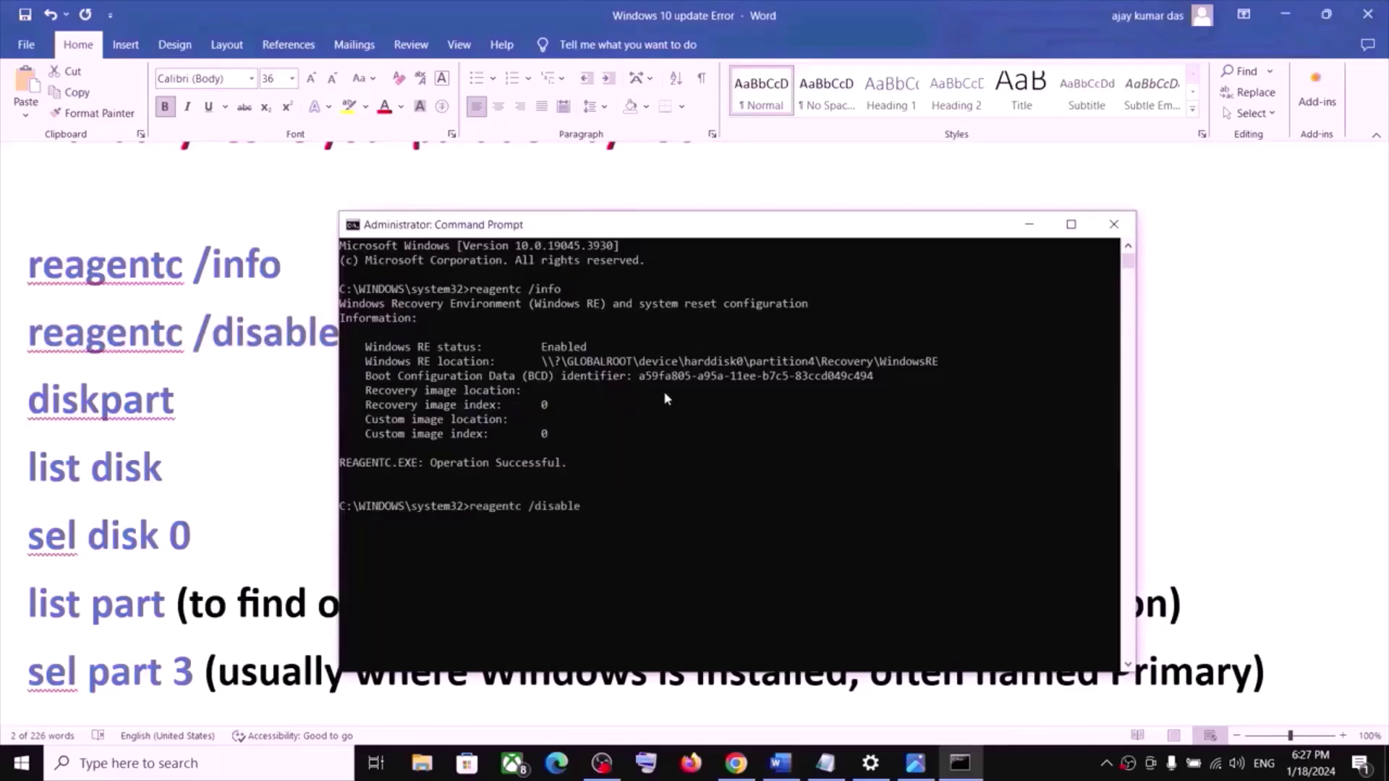
key(Return)
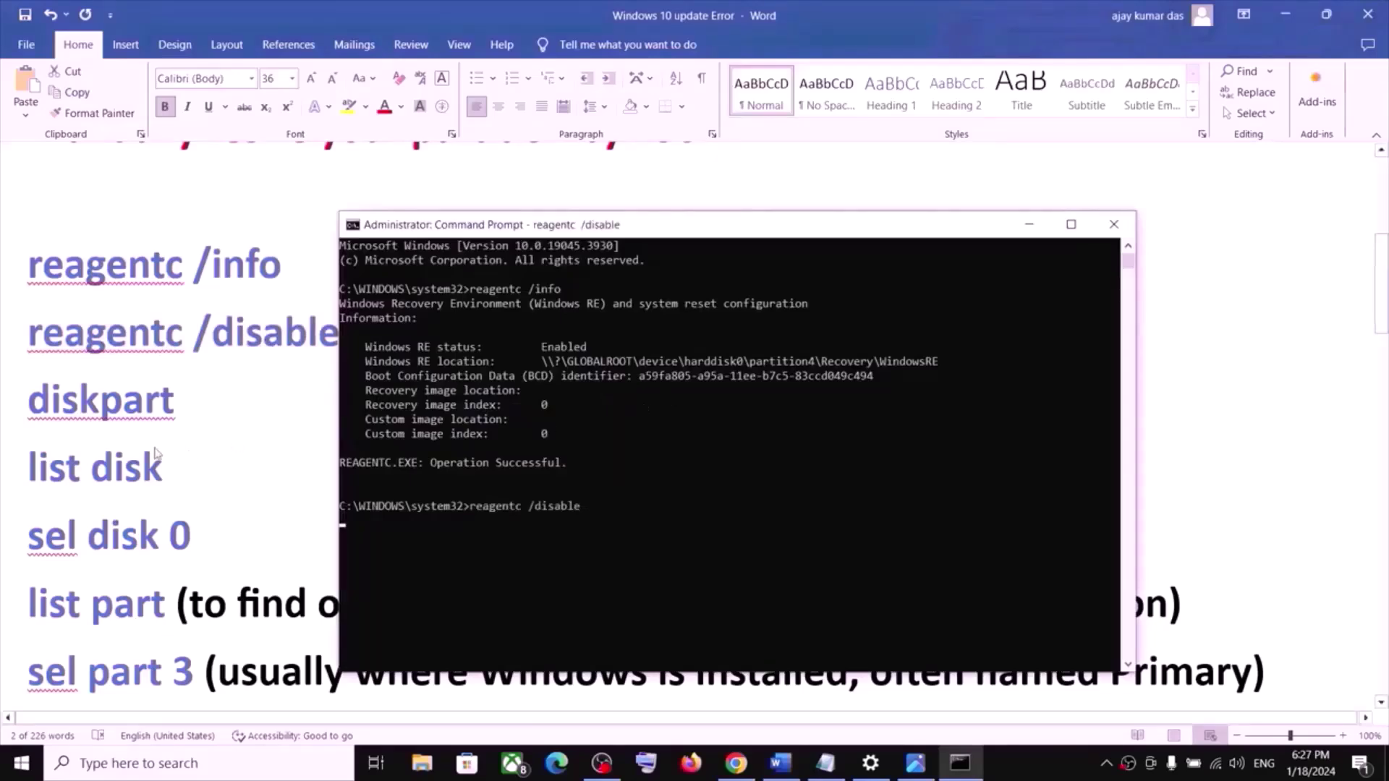
- Copy diskpart from the notes and run it to start a DiskPart session
click(127, 411)
triple_click(131, 410)
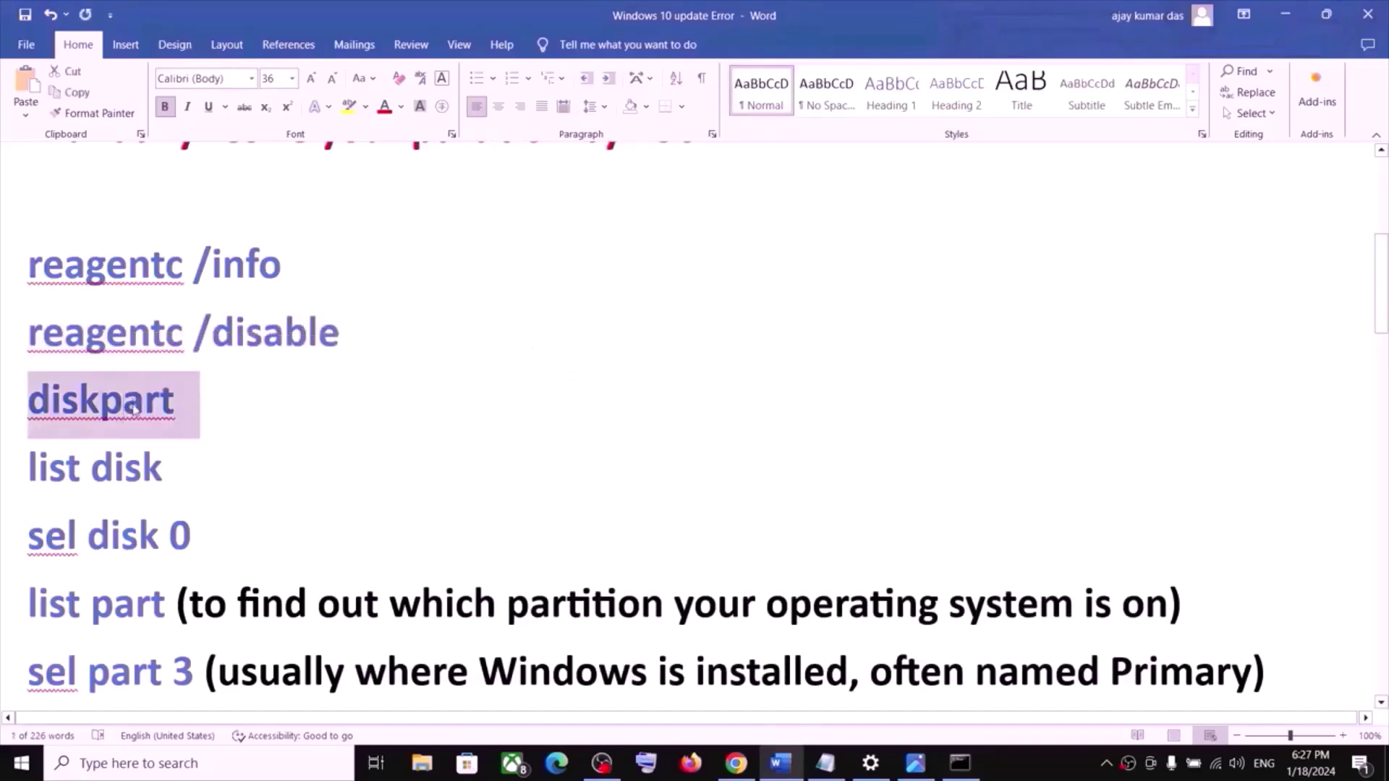
key(alt+Tab)
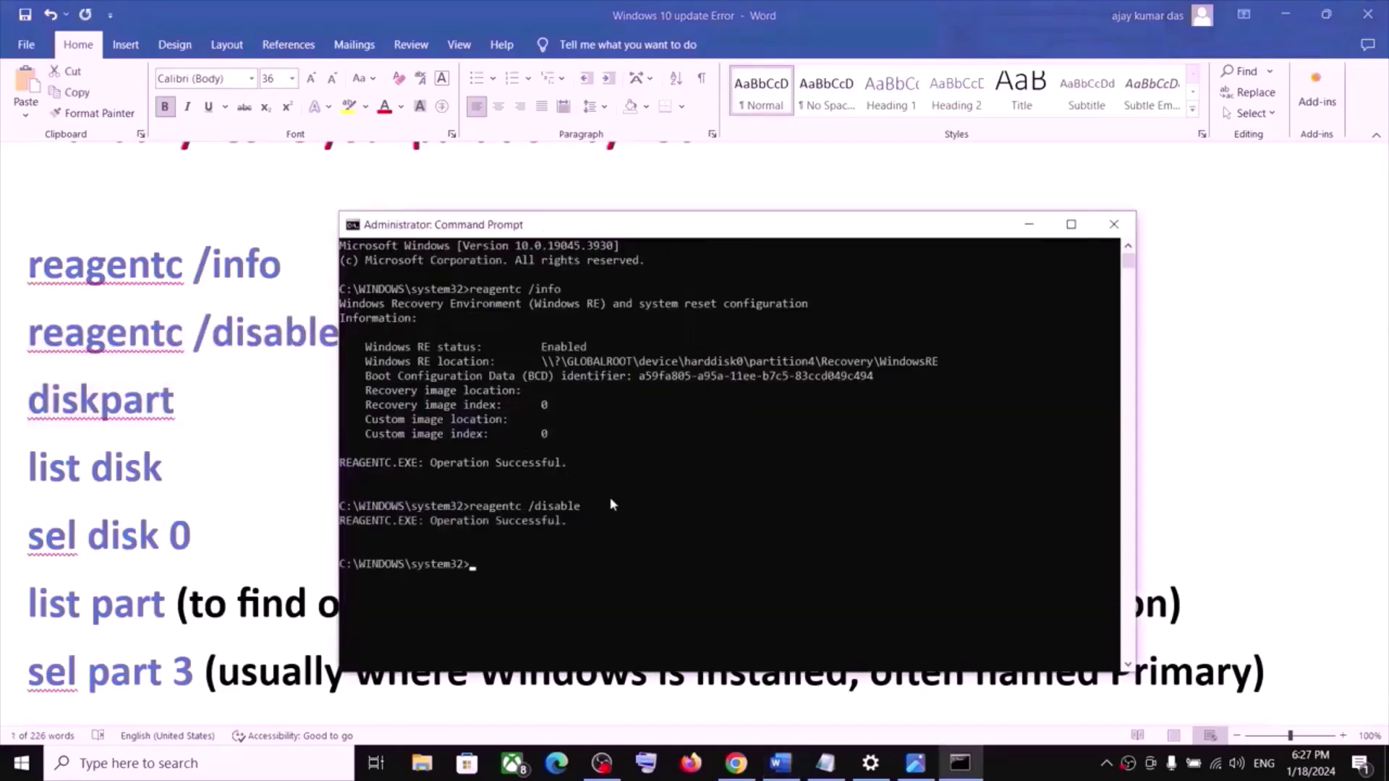
text(diskpart)
key(Return)
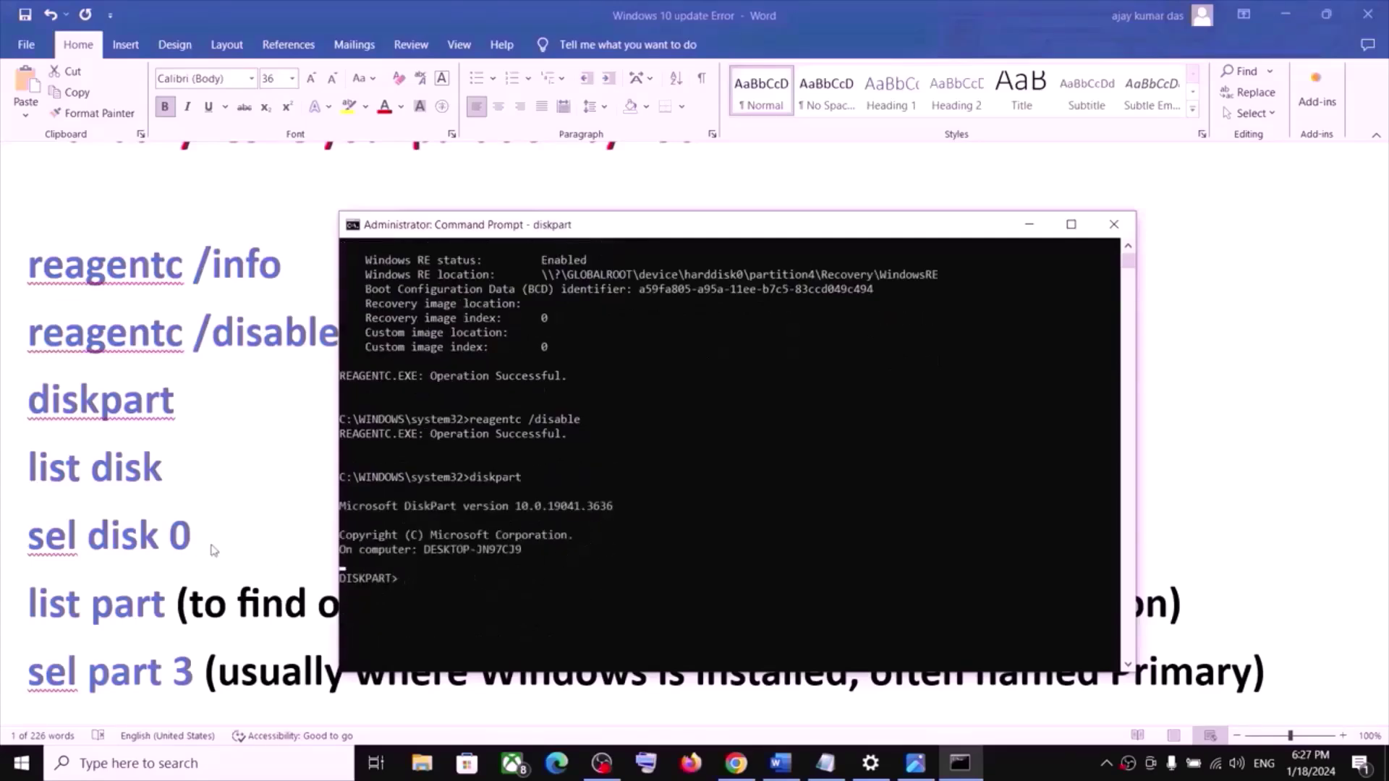
- Run list disk to show Disk 0 (119 GB) and Disk 1 (931 GB)
click(119, 480)
triple_click(116, 479)
double_click(116, 479)
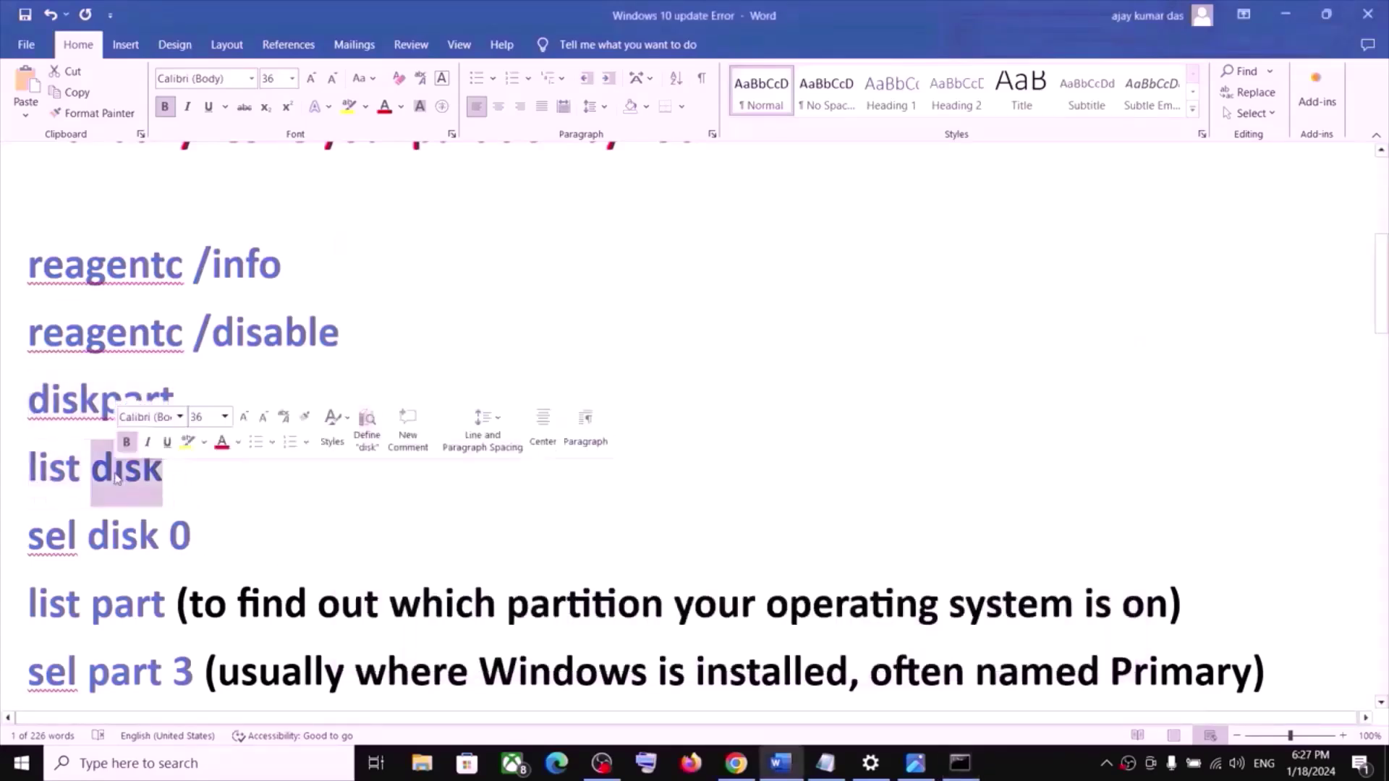
triple_click(116, 479)
key(super+c)
key(alt+Tab)
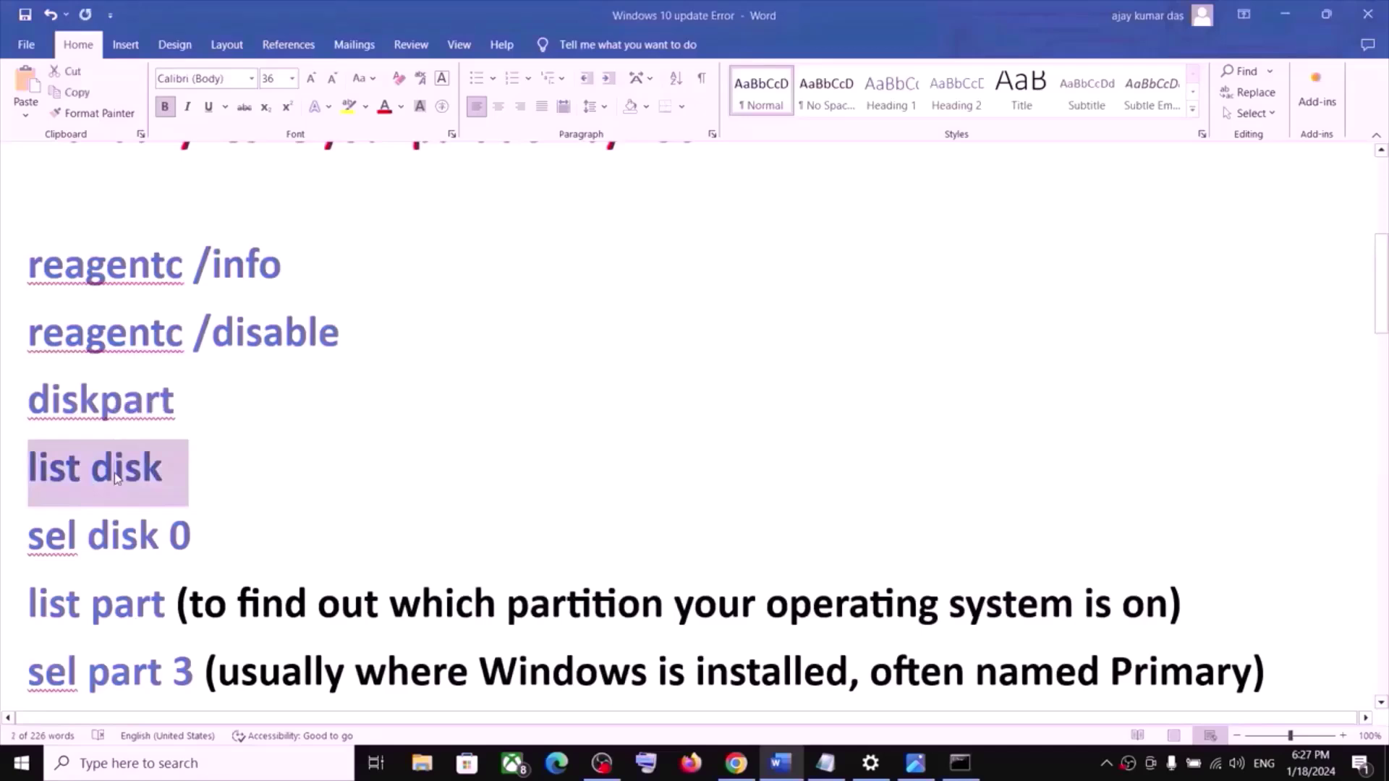
right_click(648, 565)
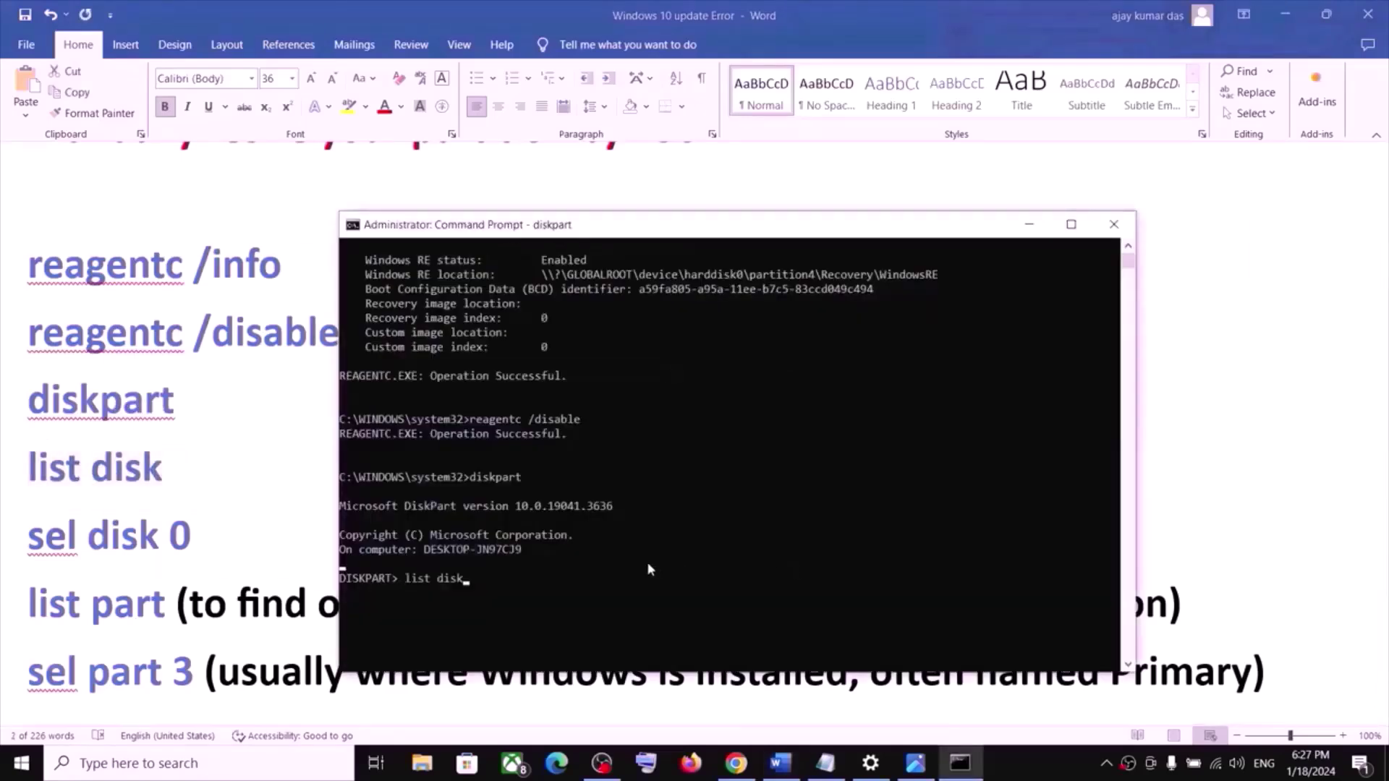
key(Return)
scroll(440, 576, down, 1)
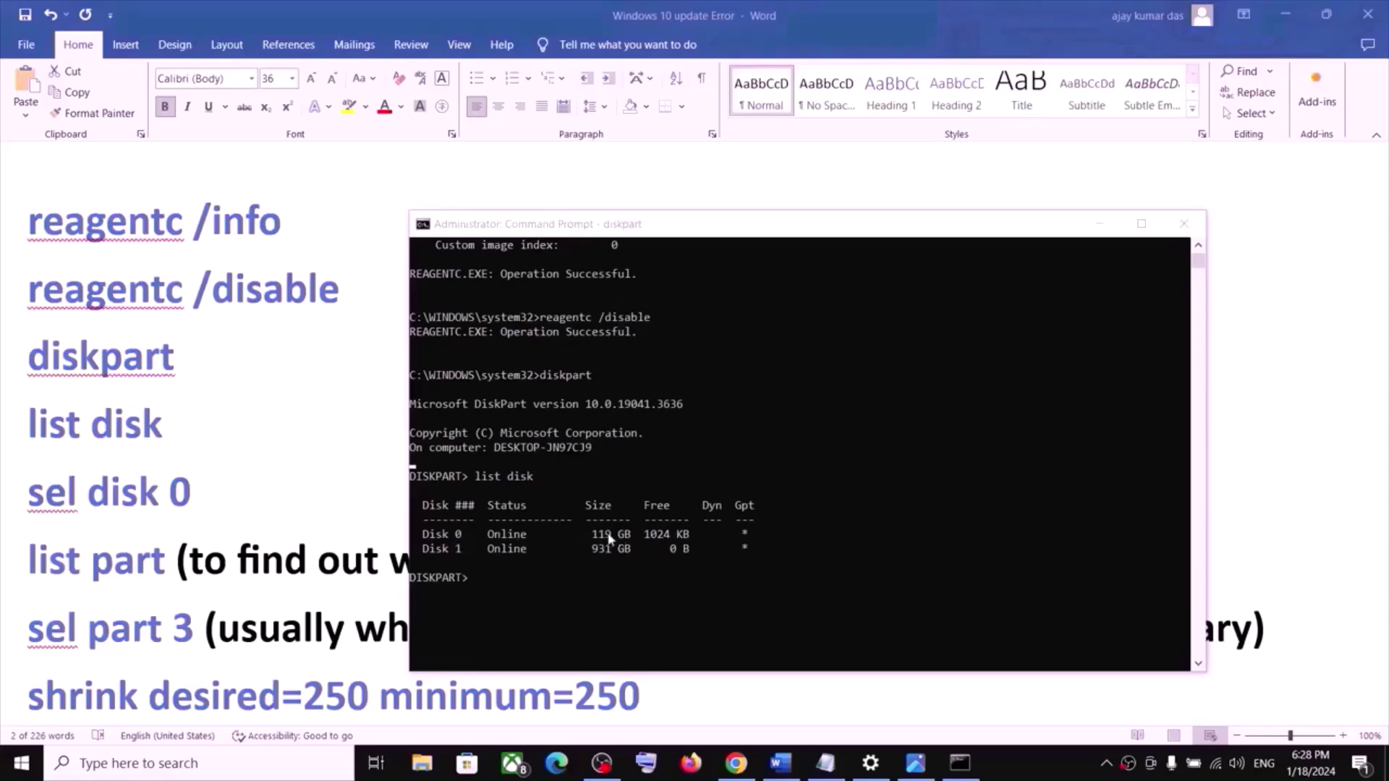
- Run sel disk 0 to make Disk 0 the selected disk
drag(199, 495, 27, 492)
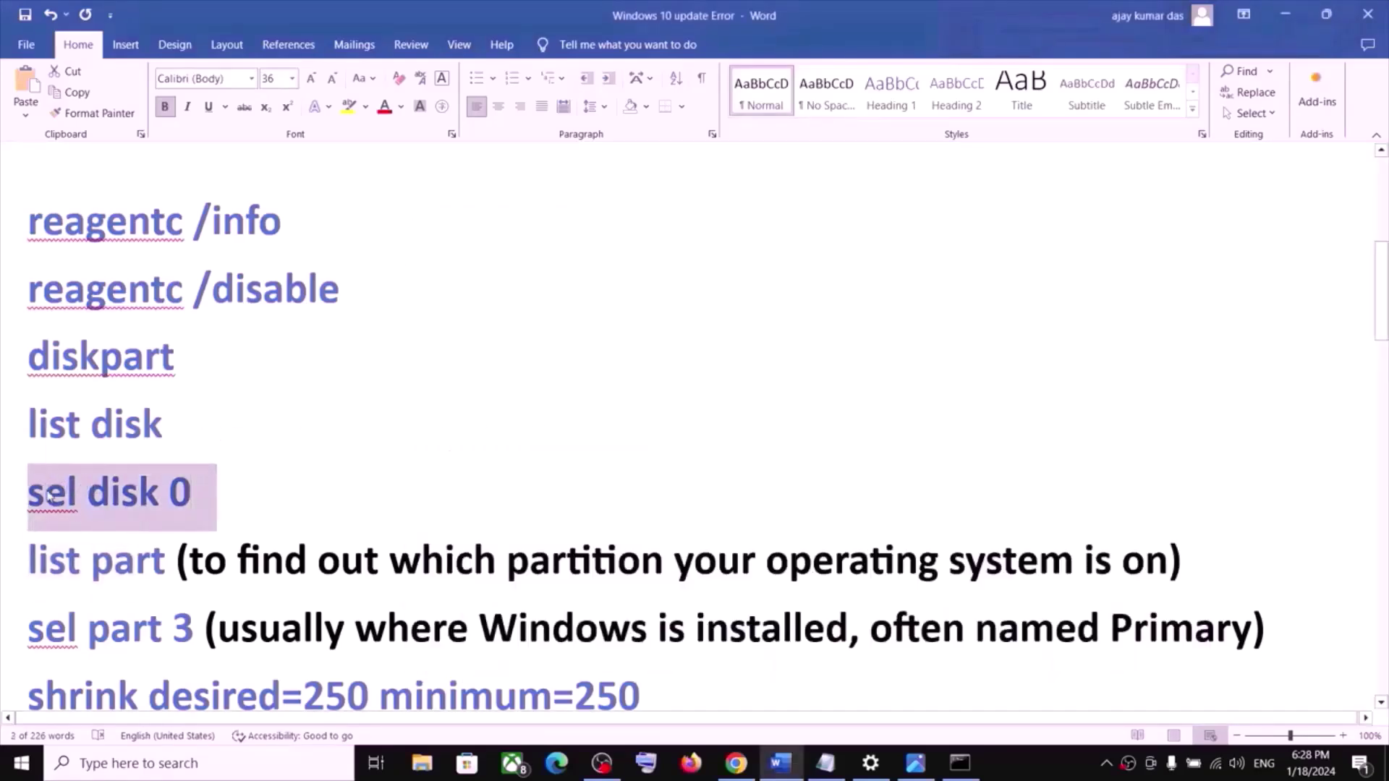
key(alt+Tab)
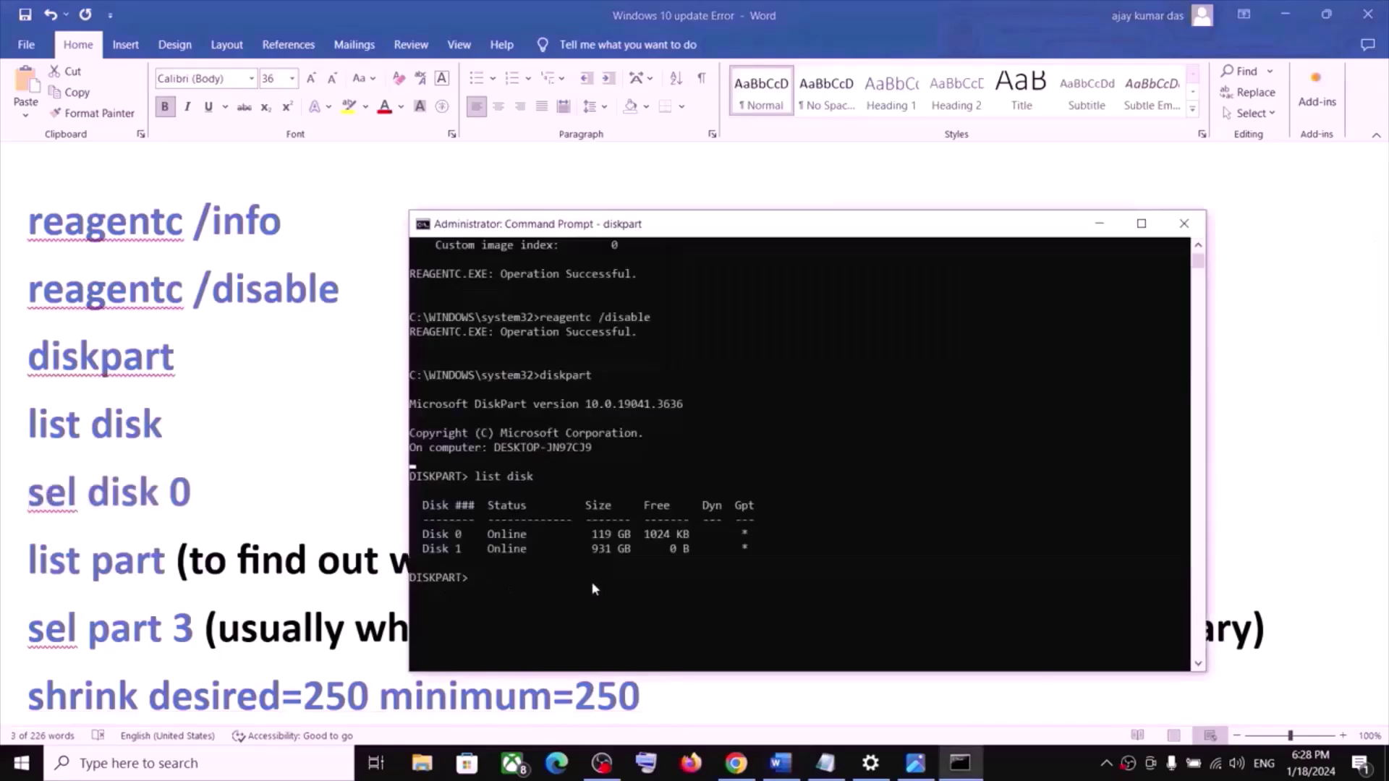
text(sel disk 0)
key(Return)
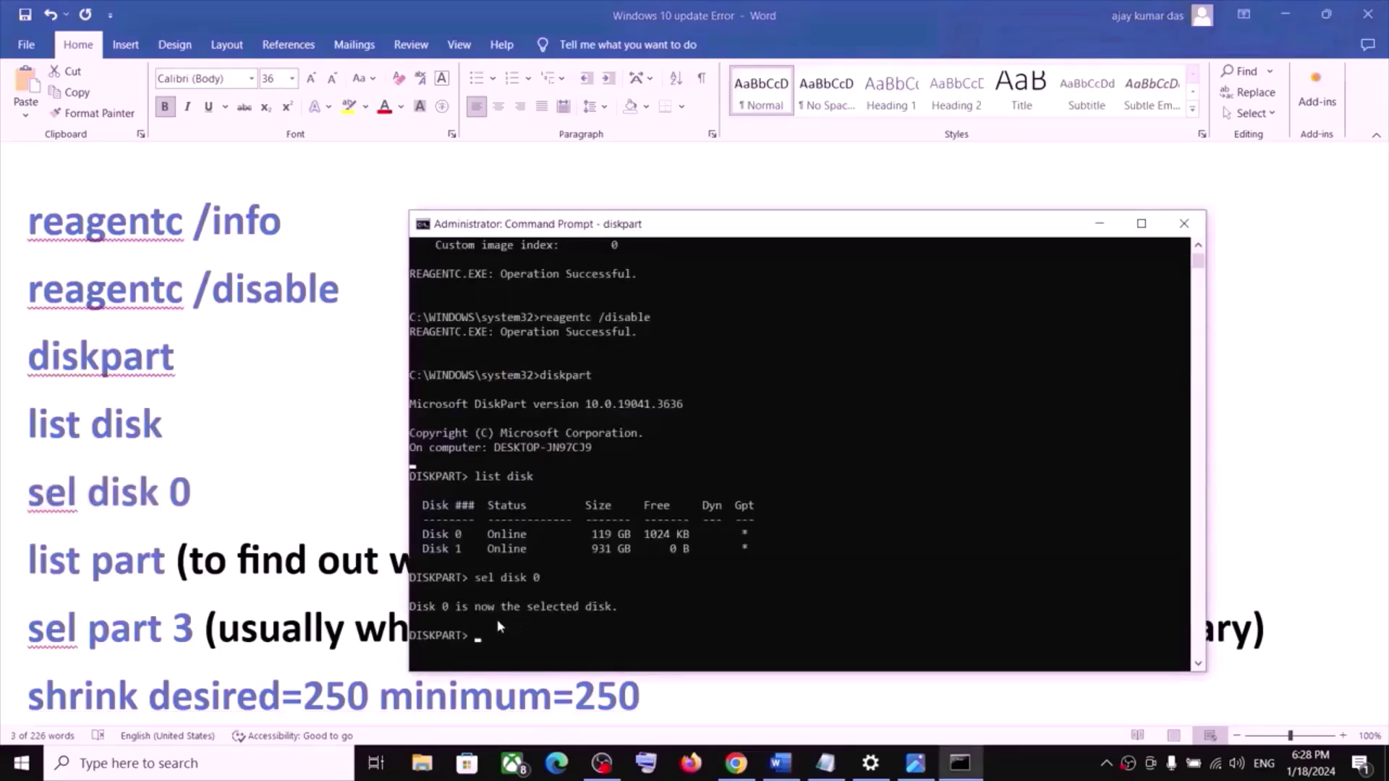
key(alt+Tab)
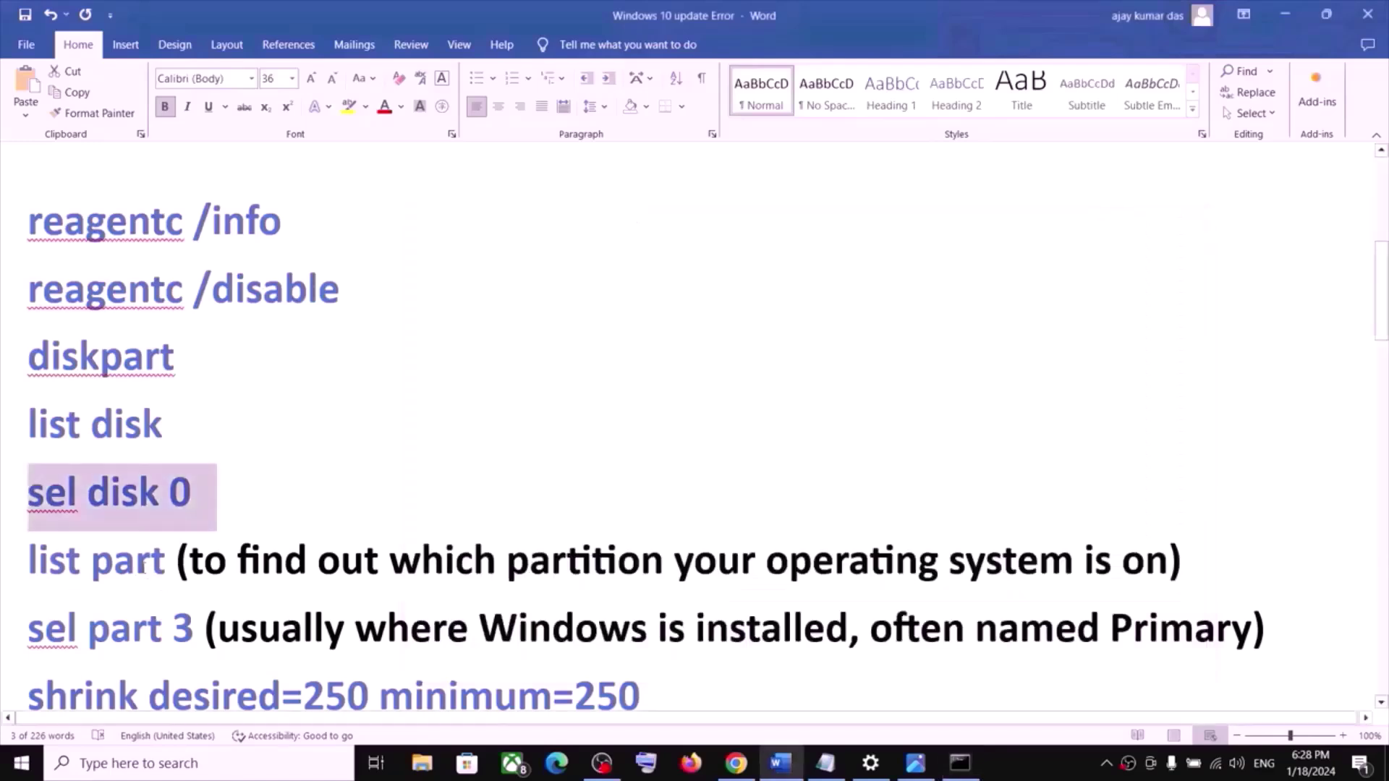
drag(167, 563, 33, 572)
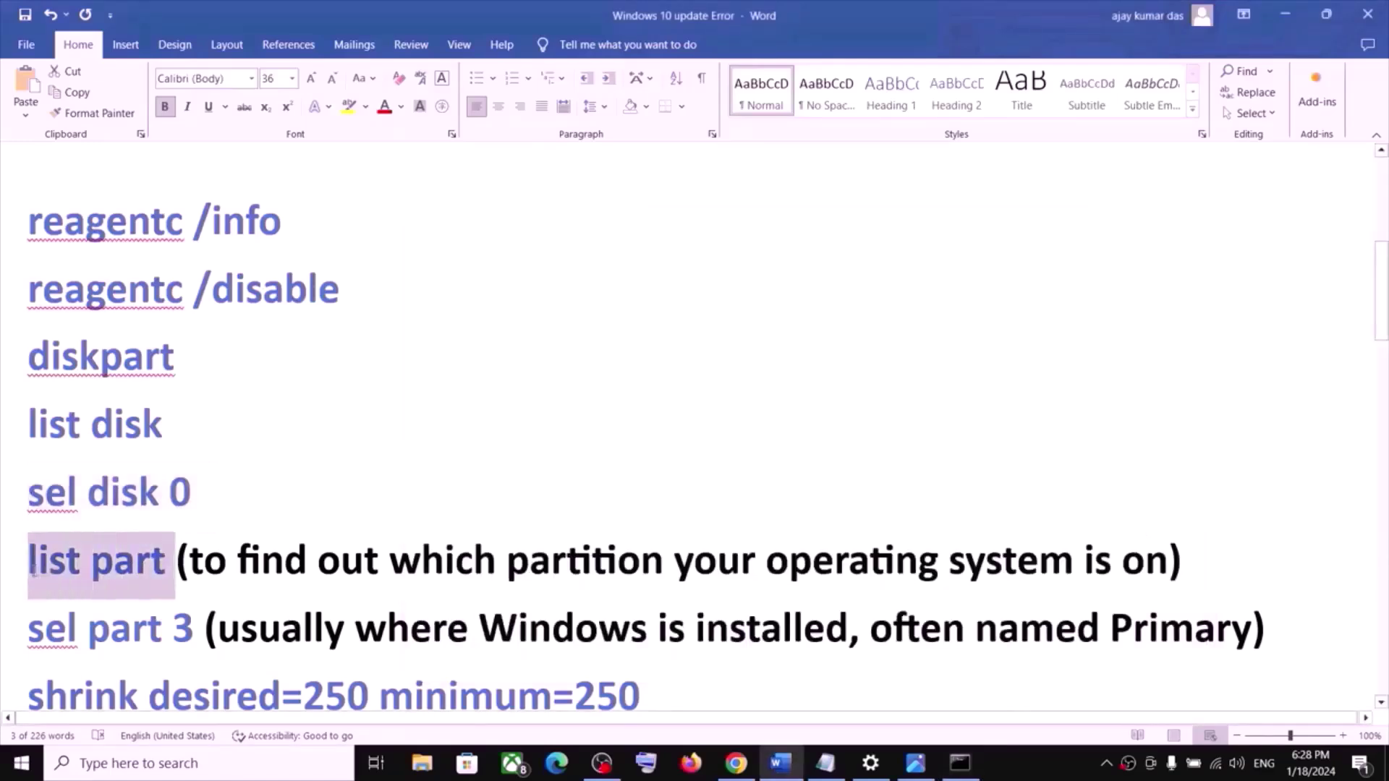
click(497, 572)
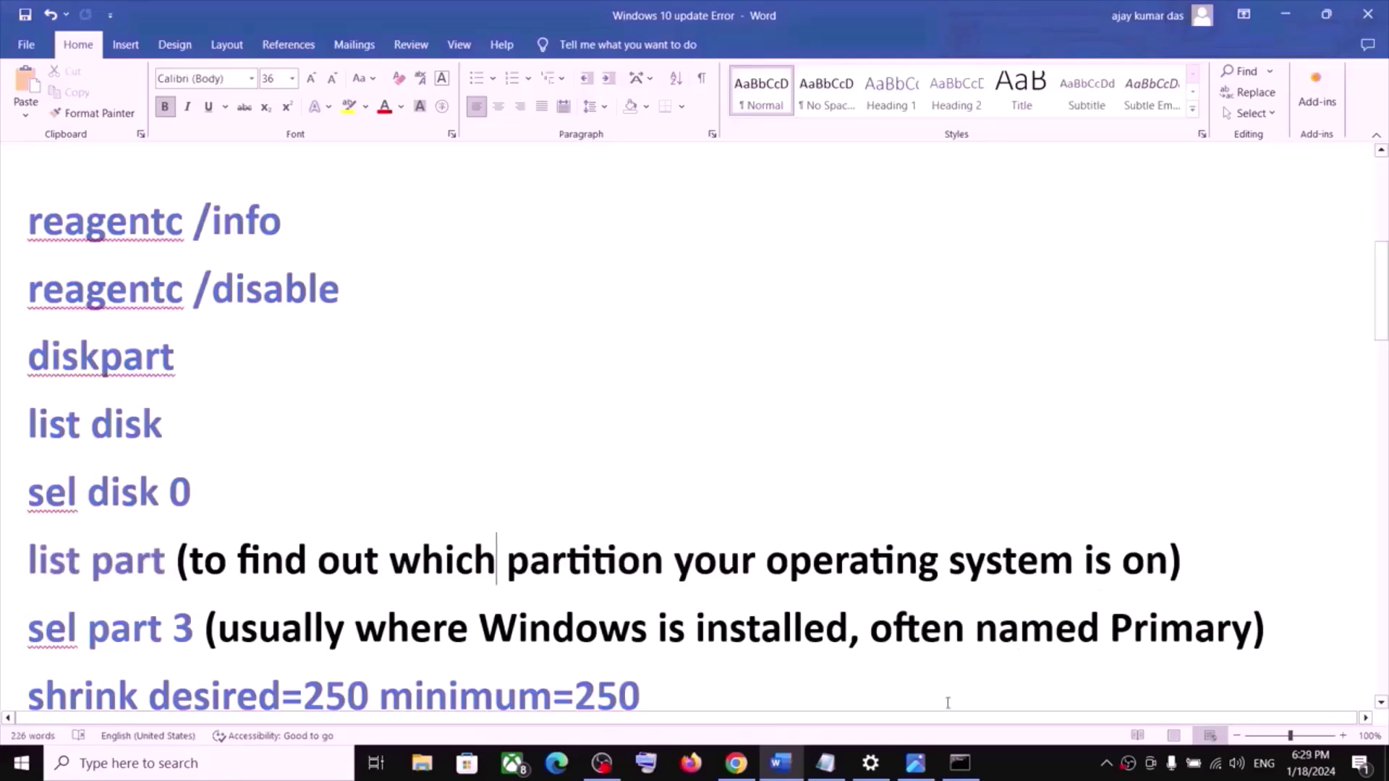
click(960, 764)
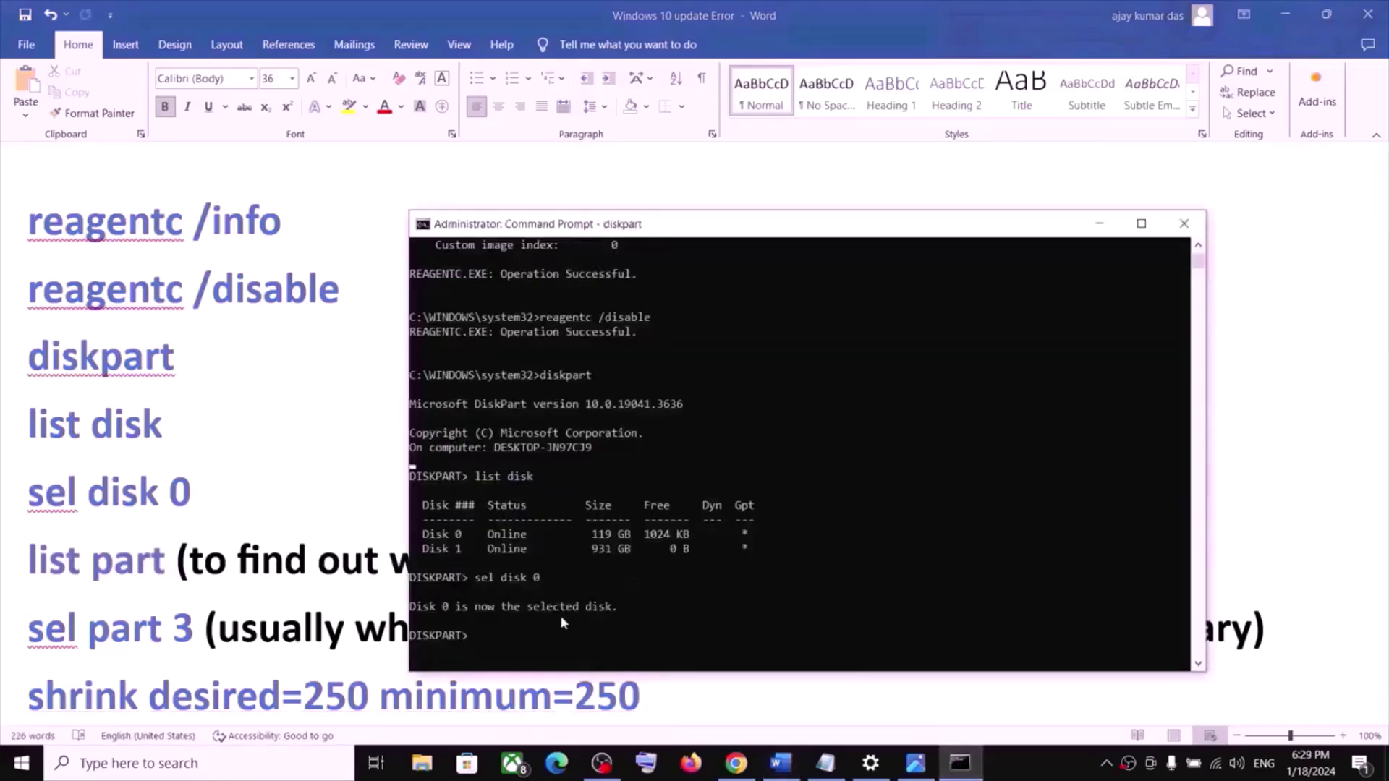
- Run list part and identify partition 3 as the 118 GB Primary partition
text(list part)
key(Return)
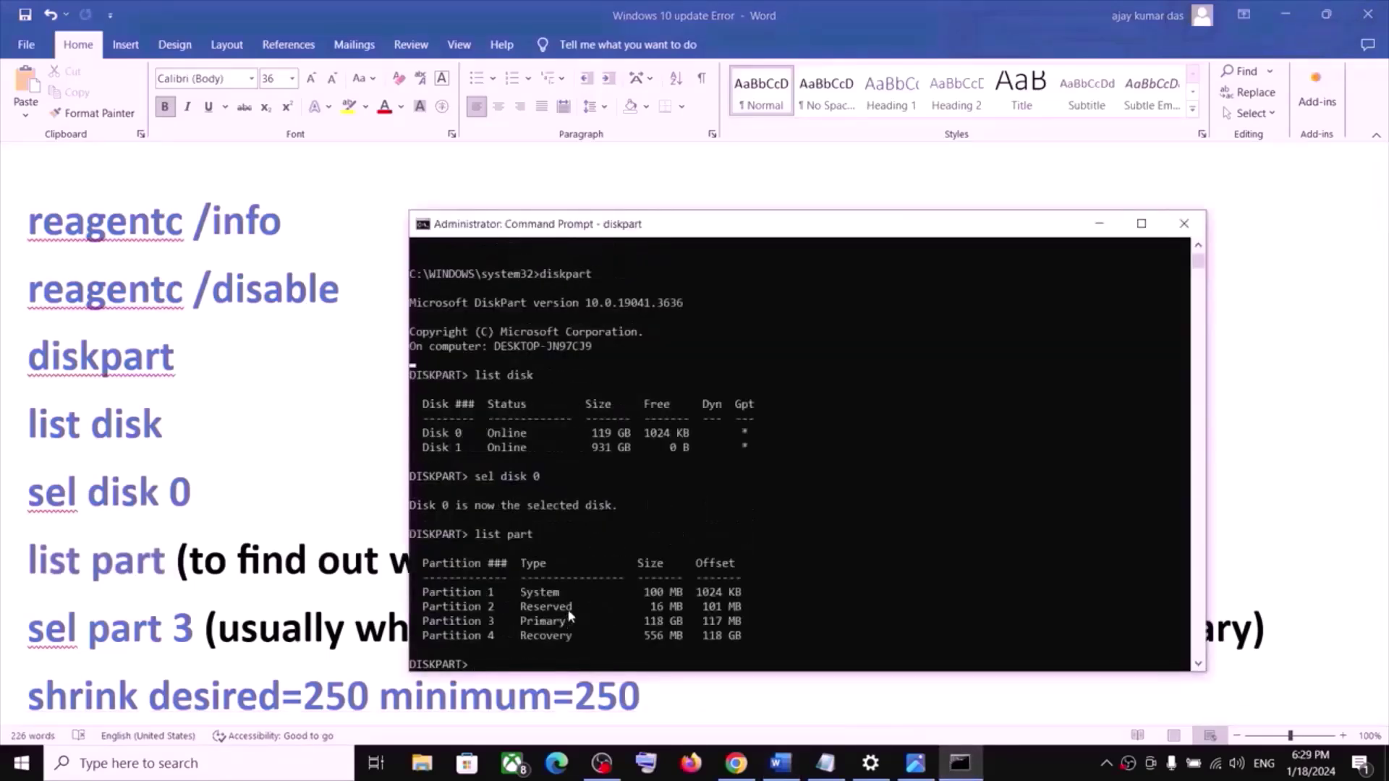
scroll(567, 614, down, 1)
click(150, 641)
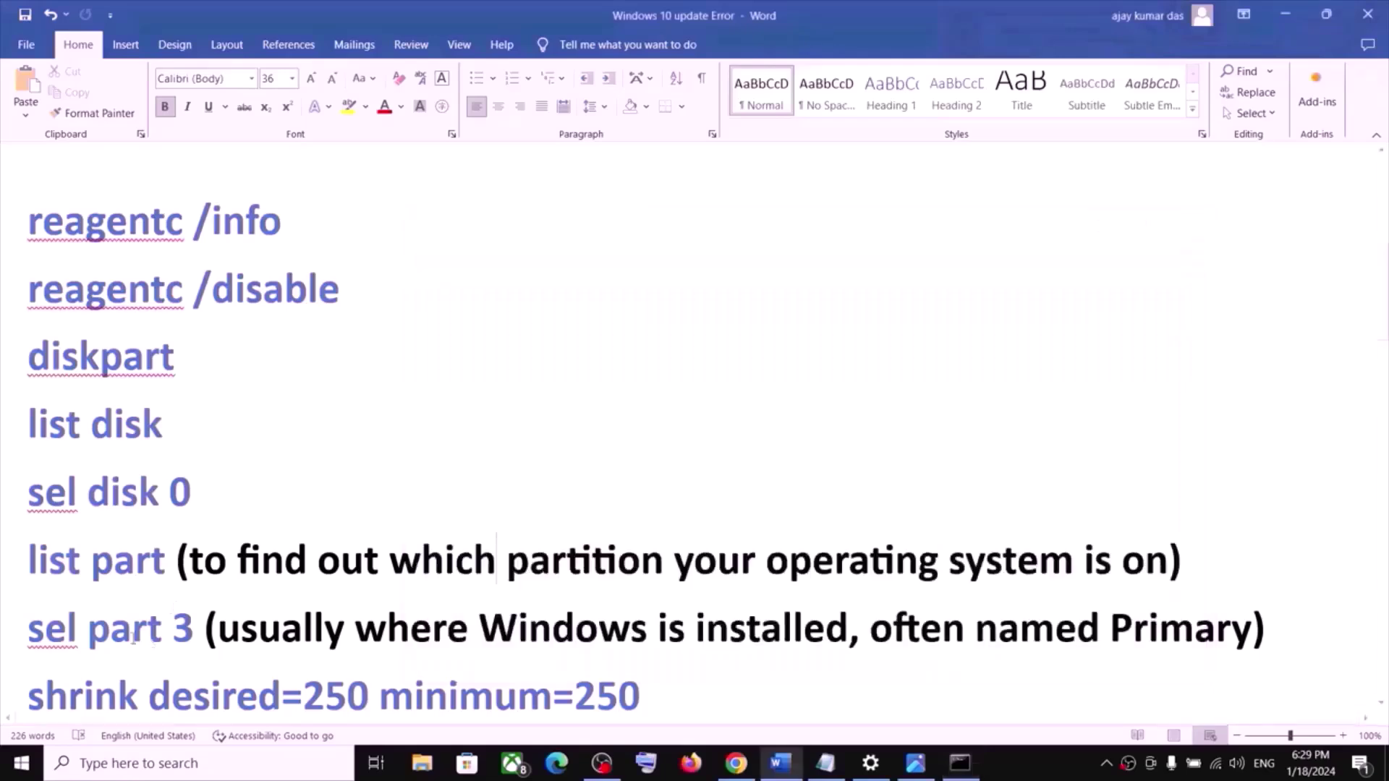
drag(27, 626, 787, 632)
key(alt+Tab)
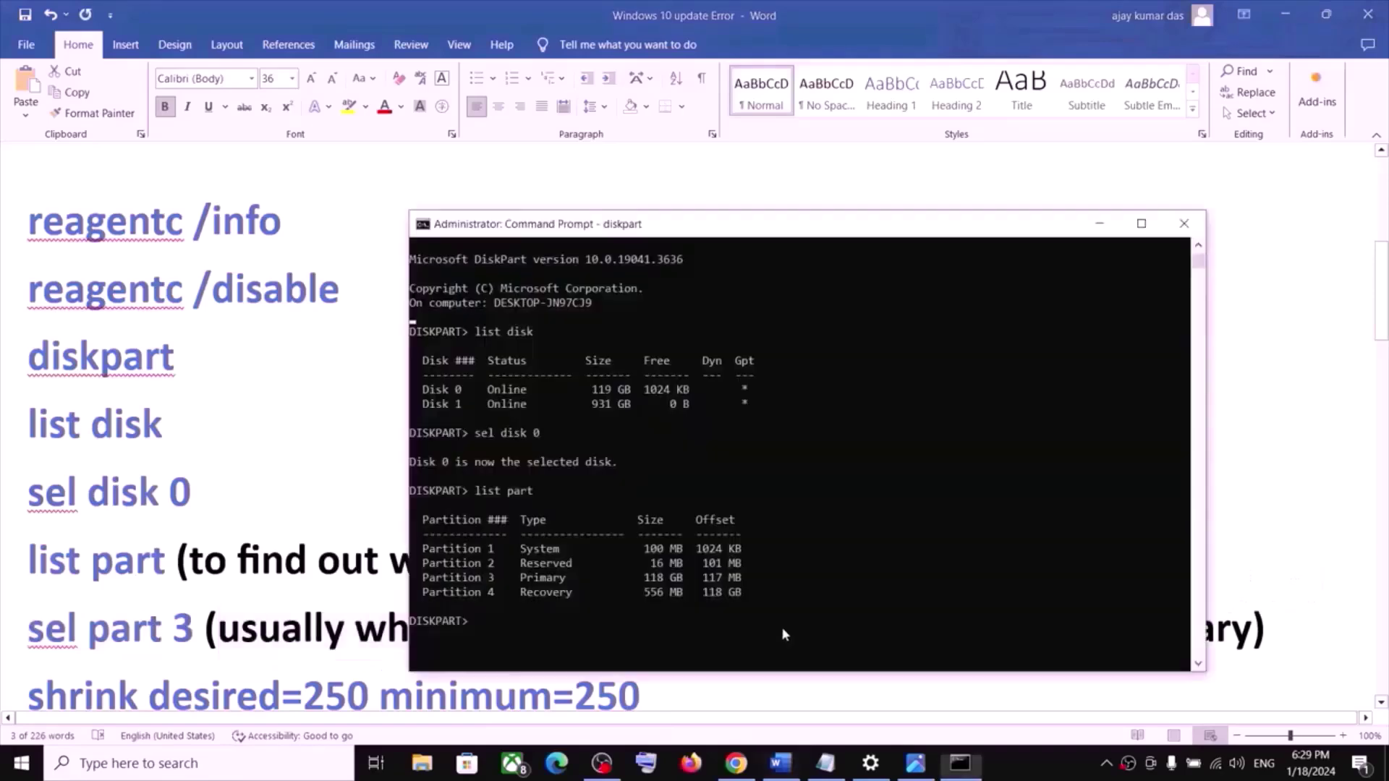
drag(429, 578, 548, 581)
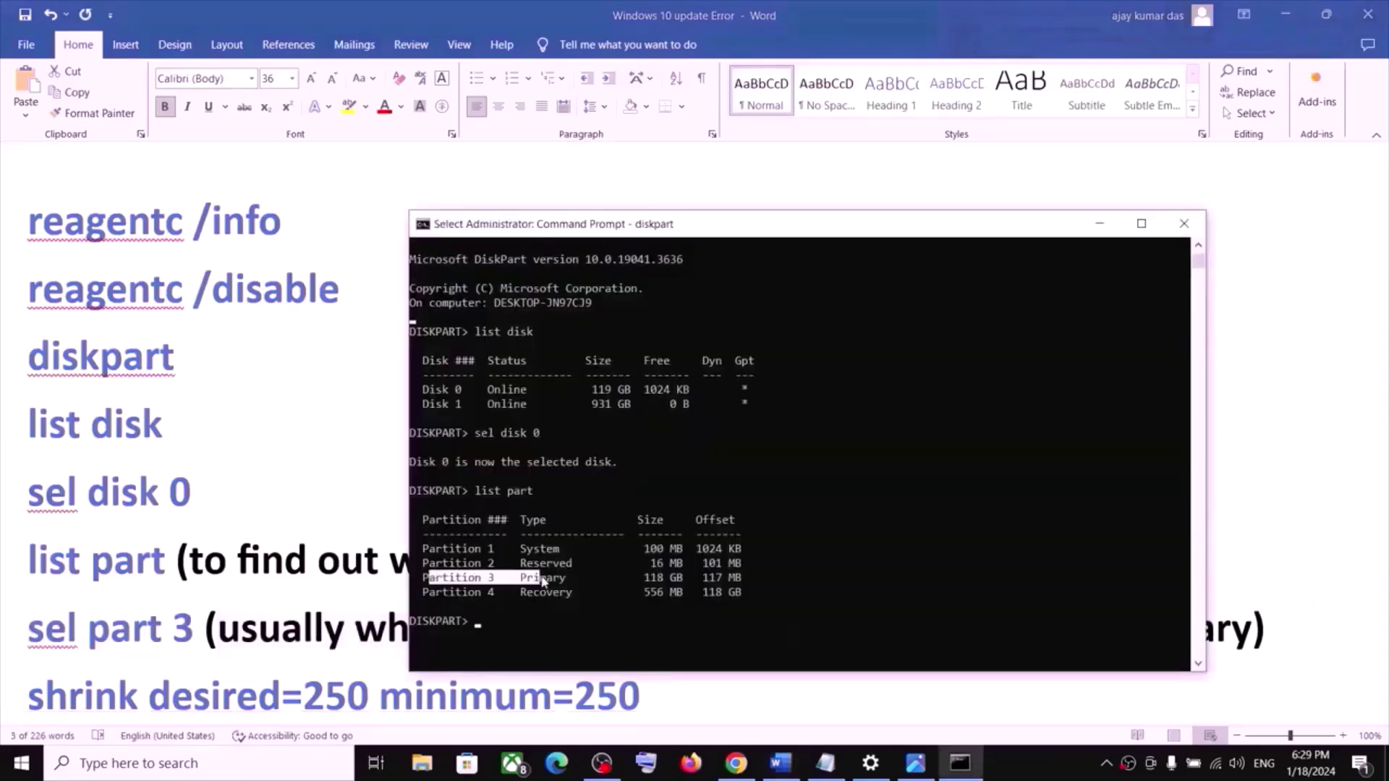
key(alt+Tab)
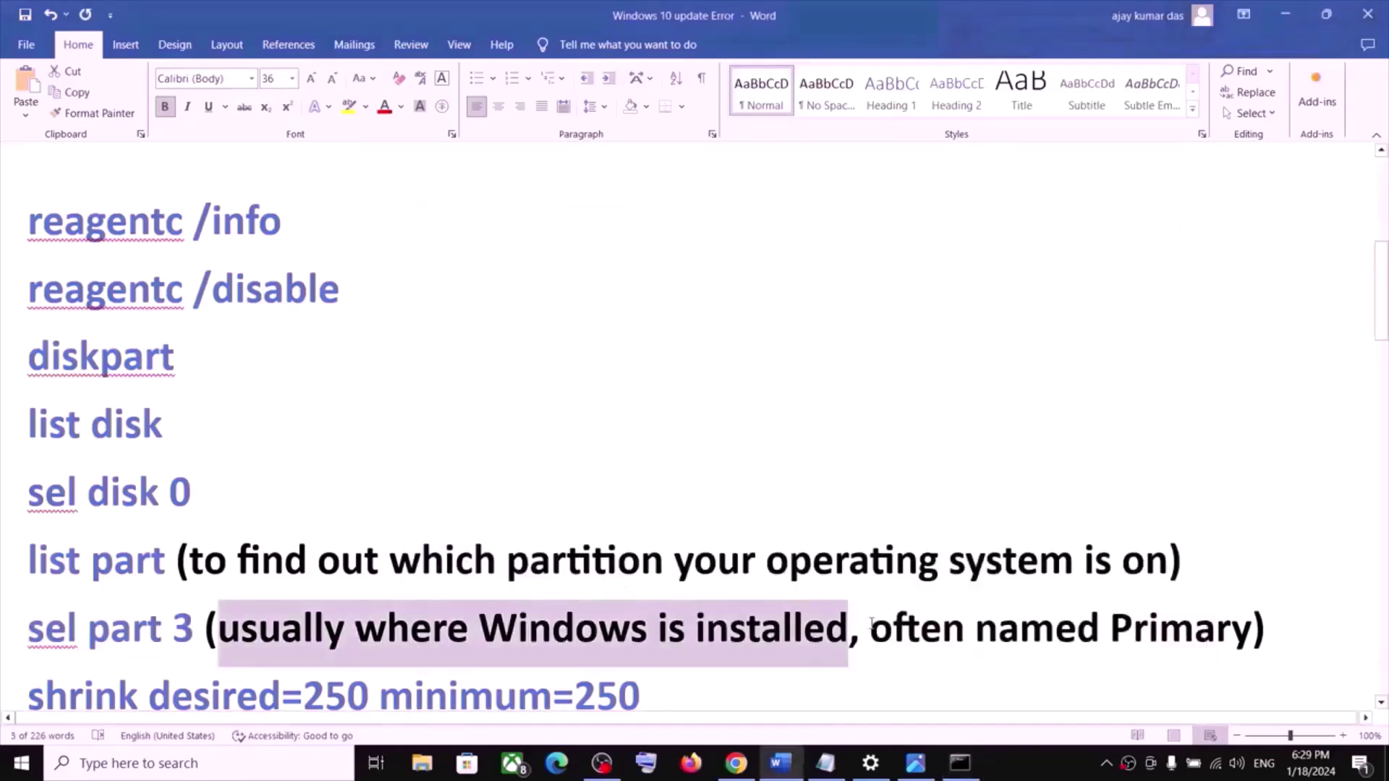
drag(872, 628, 1250, 628)
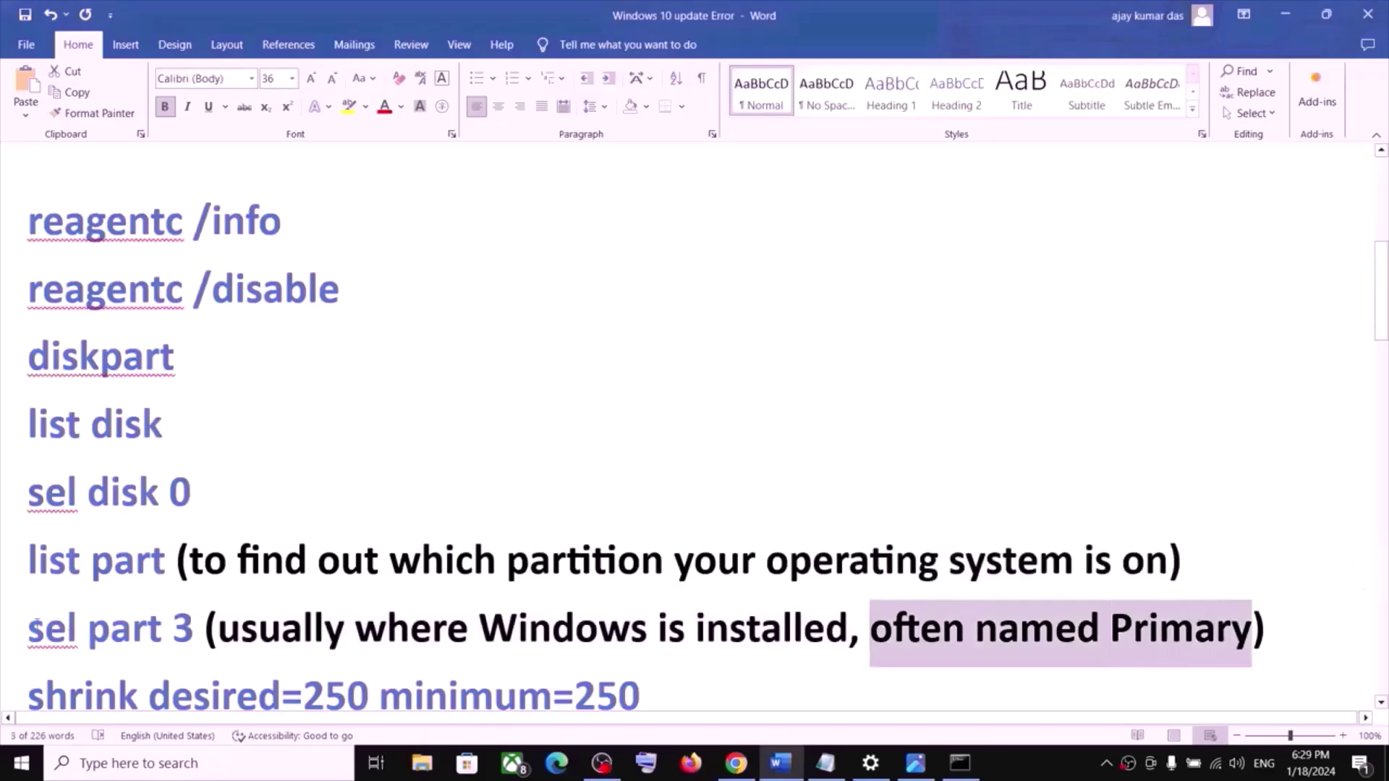
- Run sel part 3 copied from the notes to select partition 3
drag(25, 626, 191, 634)
key(ctrl+c)
key(alt+Tab)
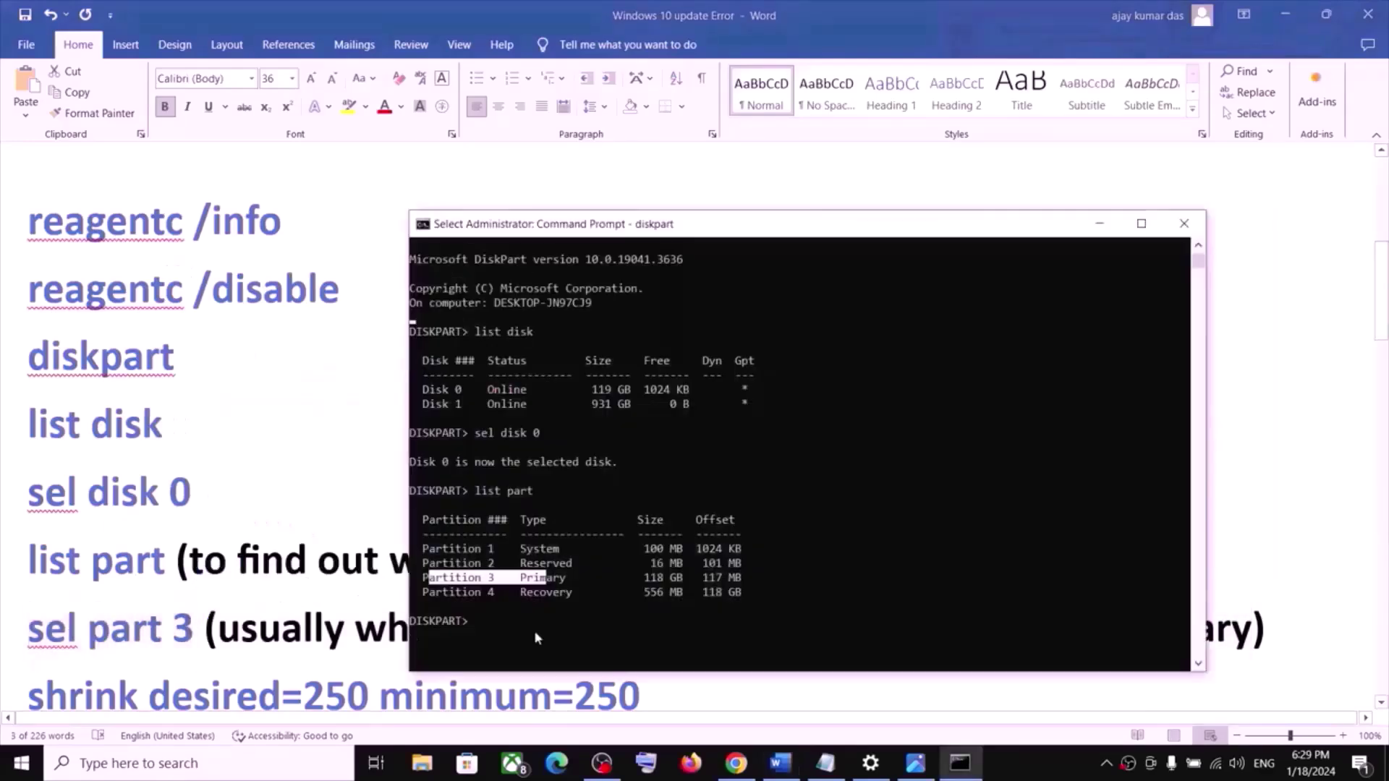
click(496, 634)
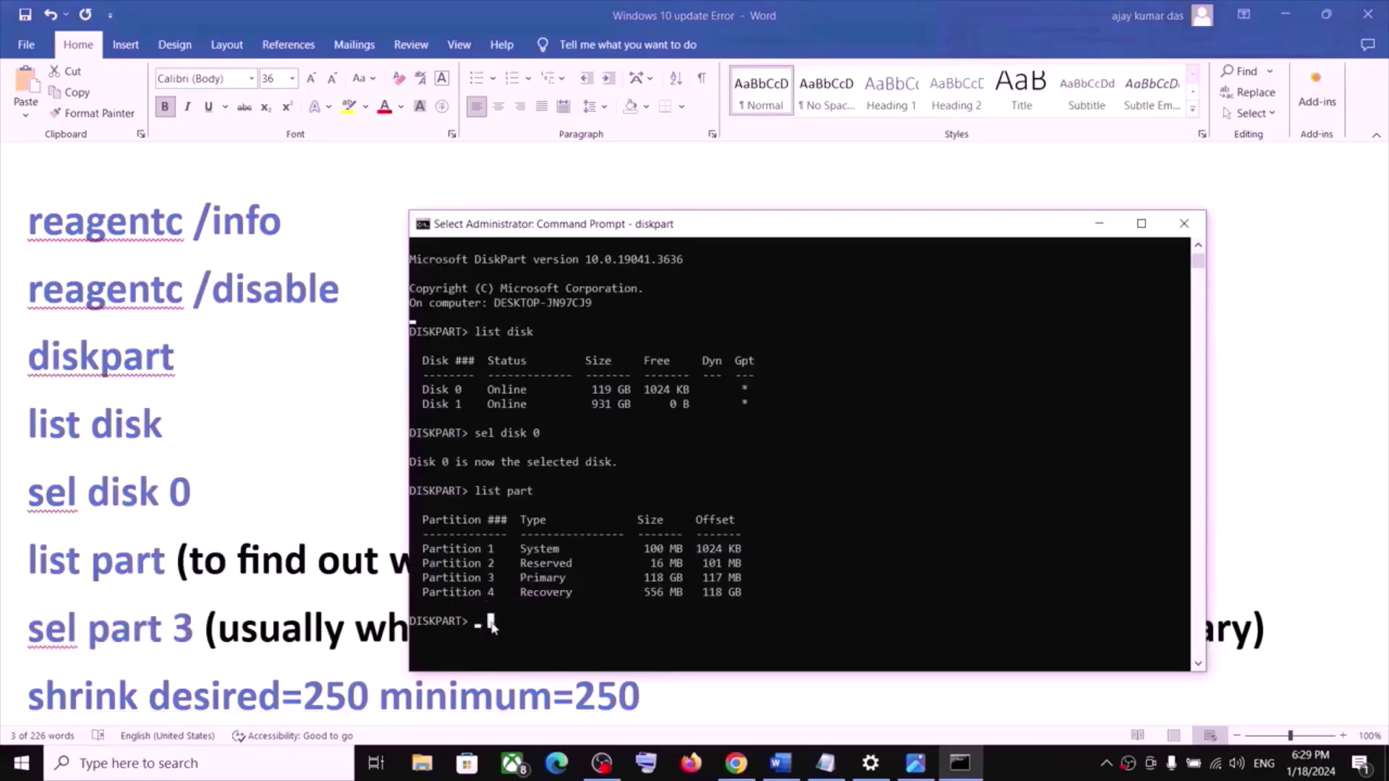
key(ctrl+v)
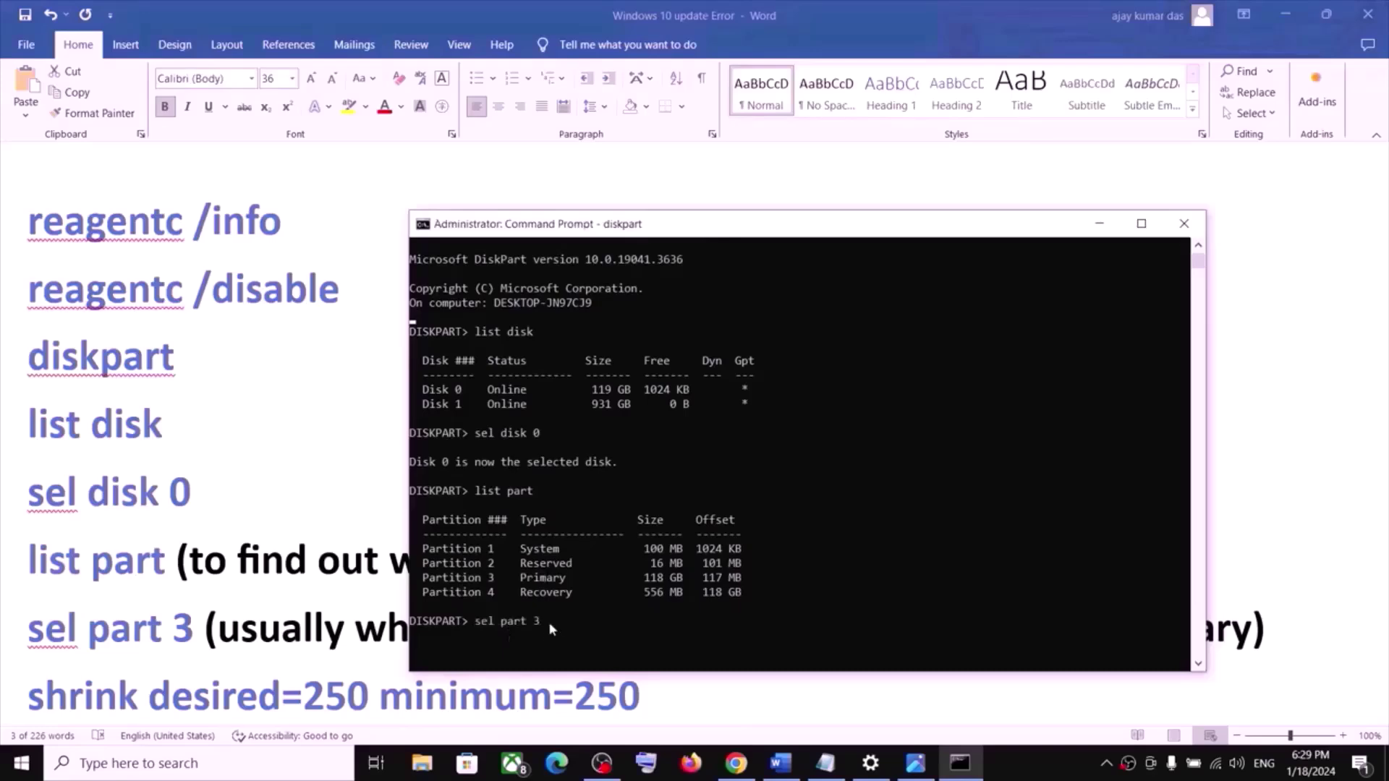
key(Return)
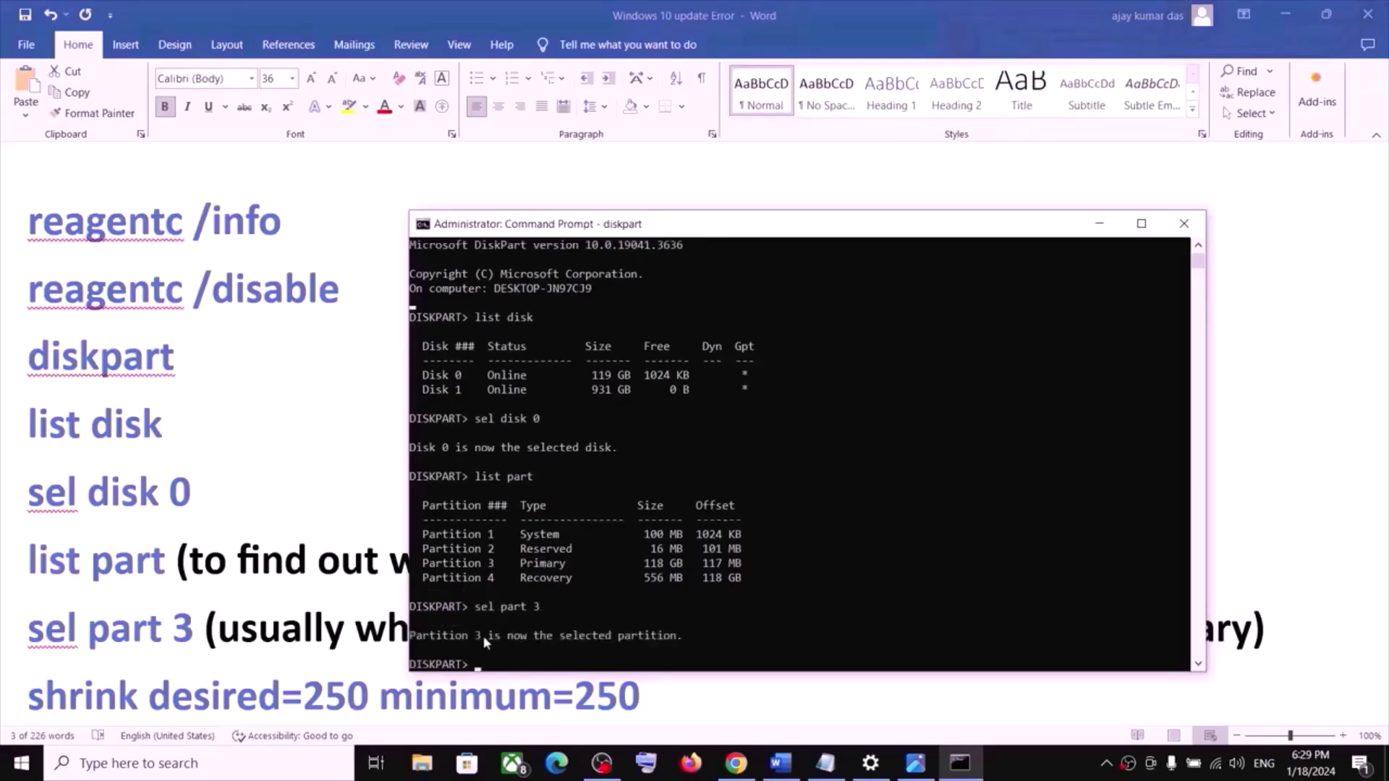
click(215, 634)
- Run shrink desired=250 minimum=250 to shrink partition 3 by 250 MB
scroll(381, 625, down, 2)
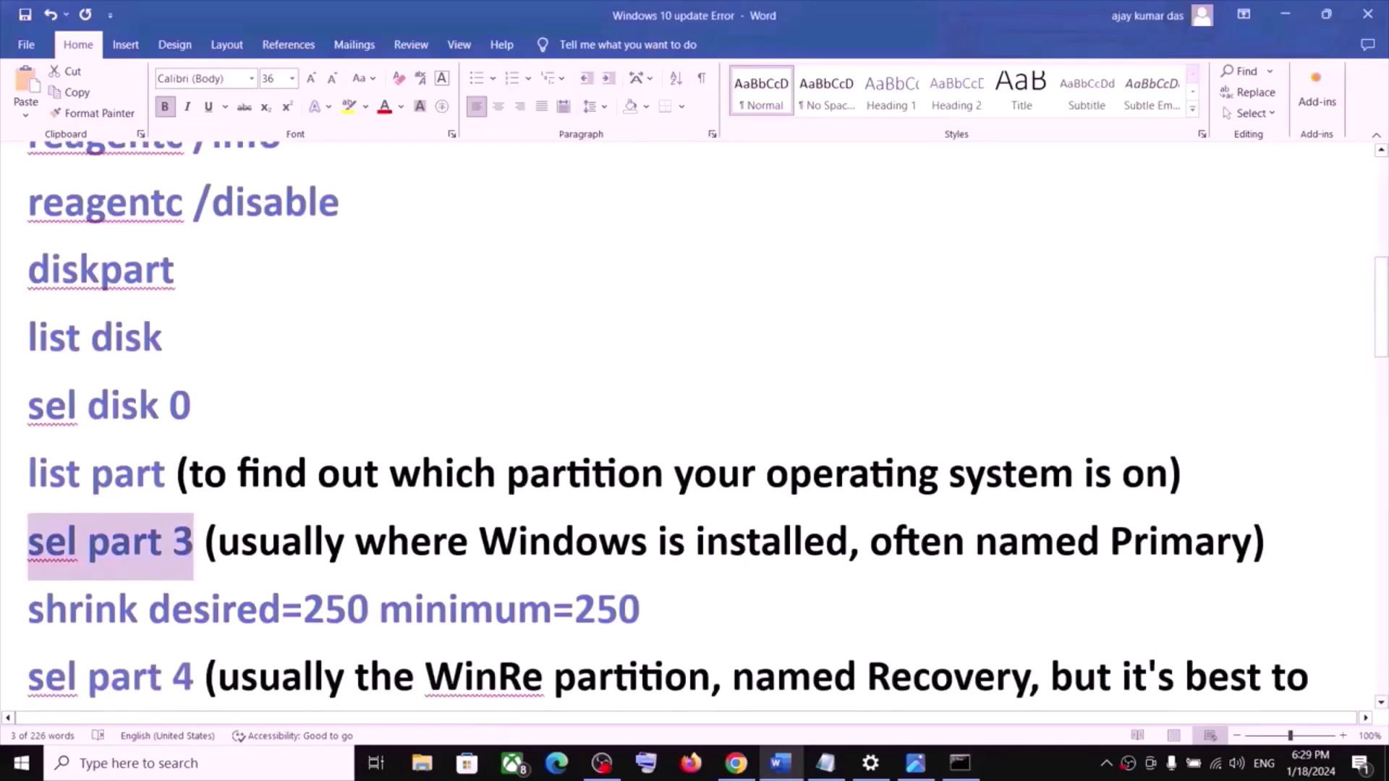
drag(29, 612, 471, 621)
drag(564, 620, 608, 623)
key(ctrl+c)
key(alt+Tab)
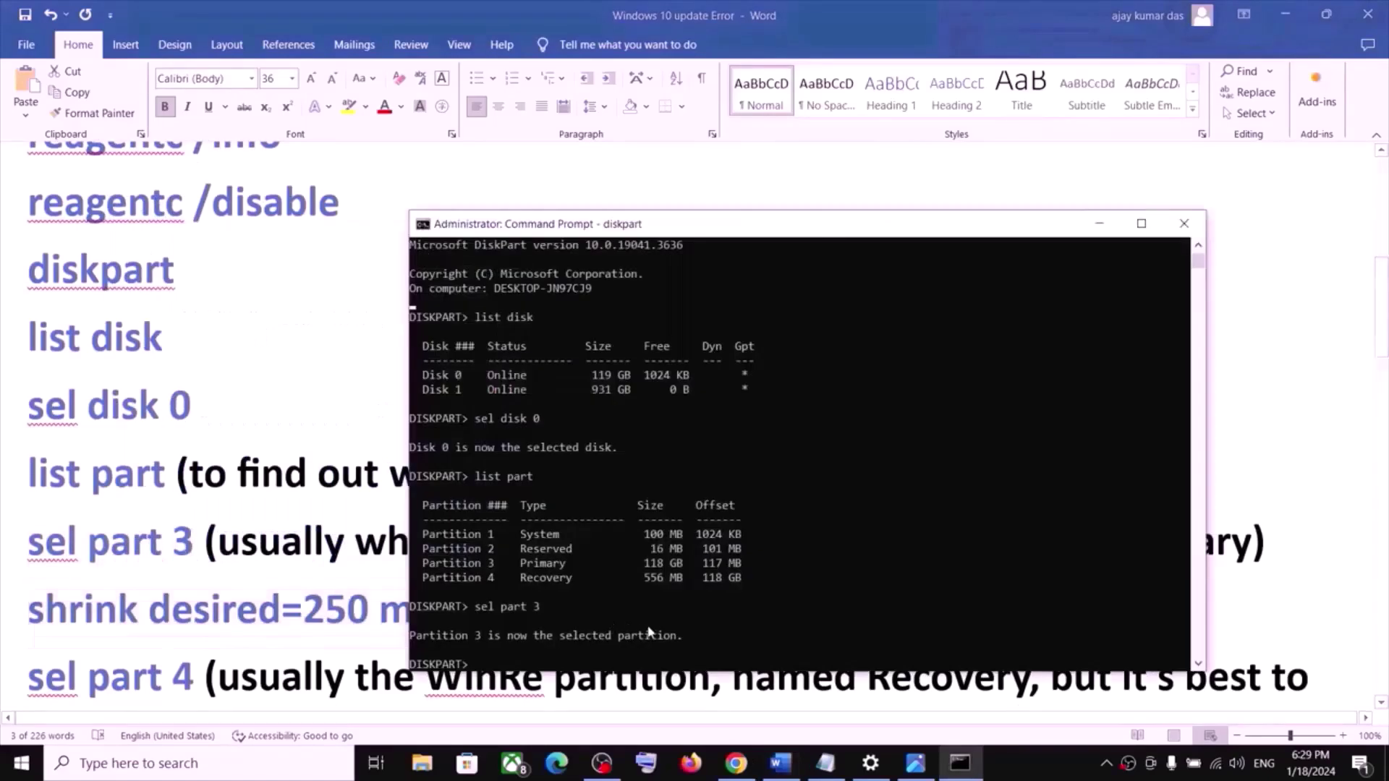
key(ctrl+v)
key(Return)
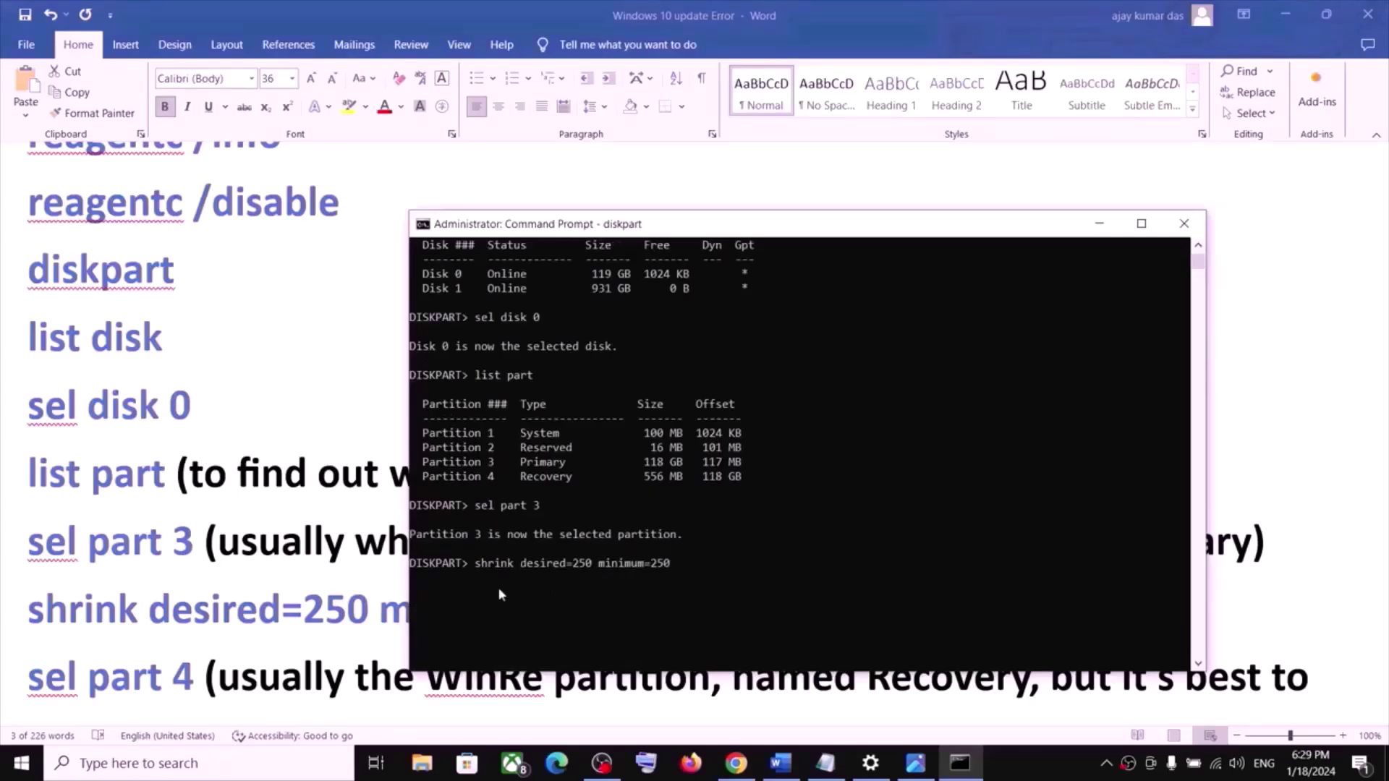
click(1022, 767)
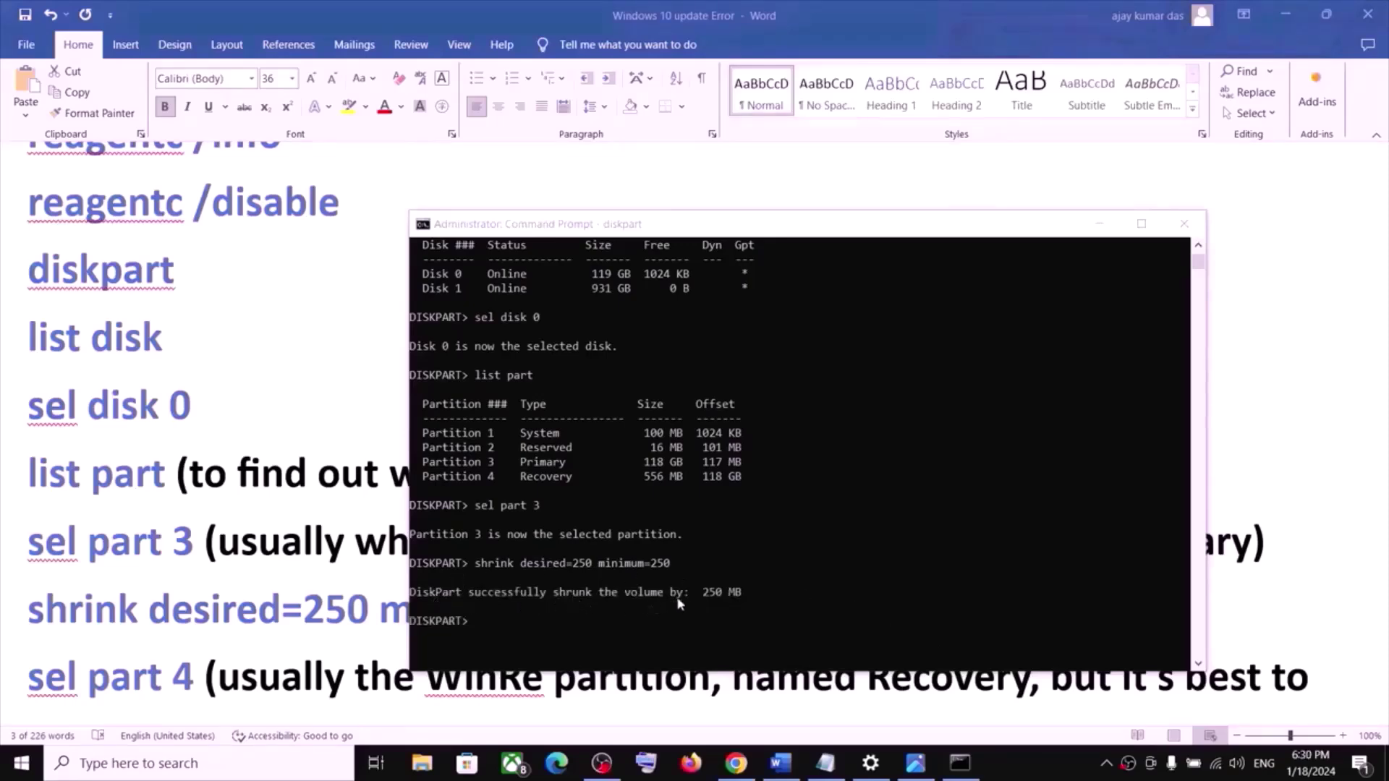
key(alt+Tab)
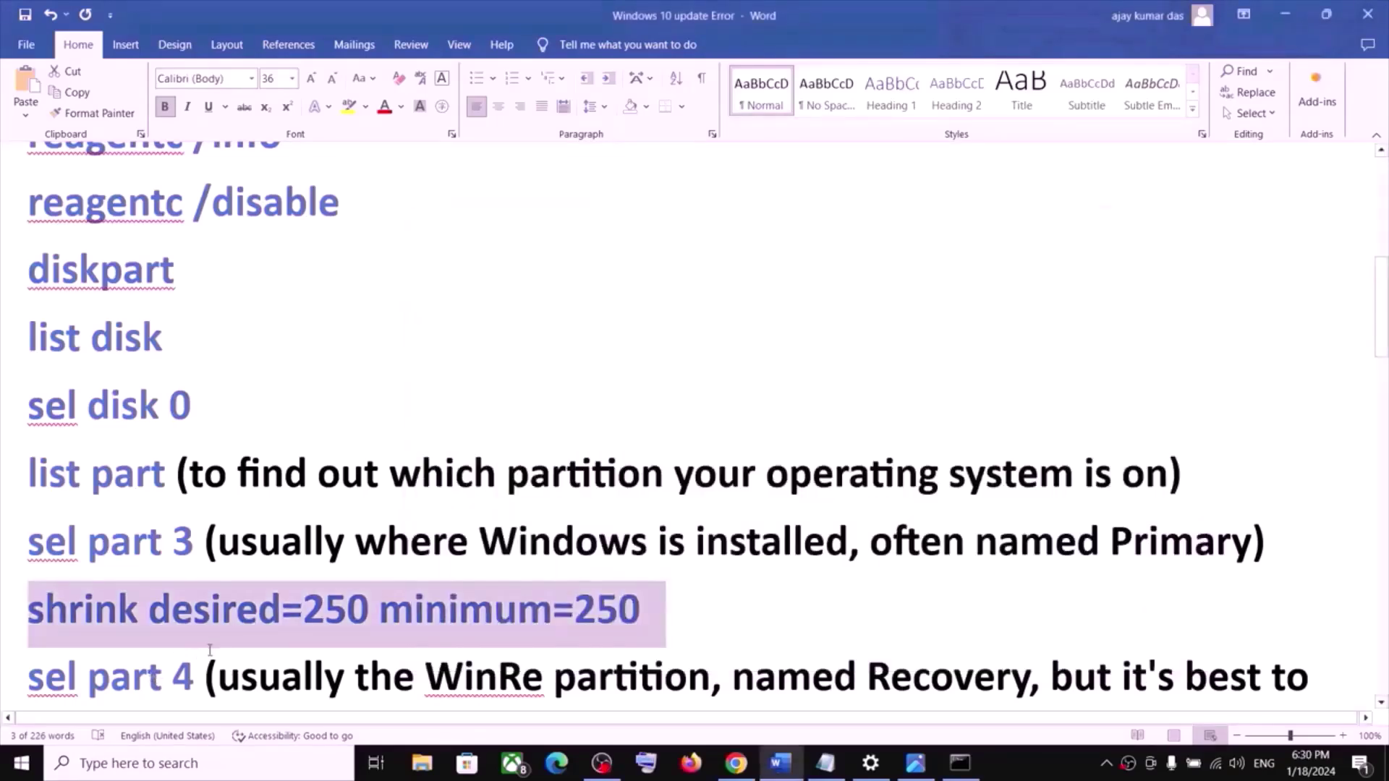
- Review the notes describing the roughly 500 MB default recovery partition
scroll(150, 672, down, 1)
drag(197, 634, 54, 635)
scroll(390, 595, down, 1)
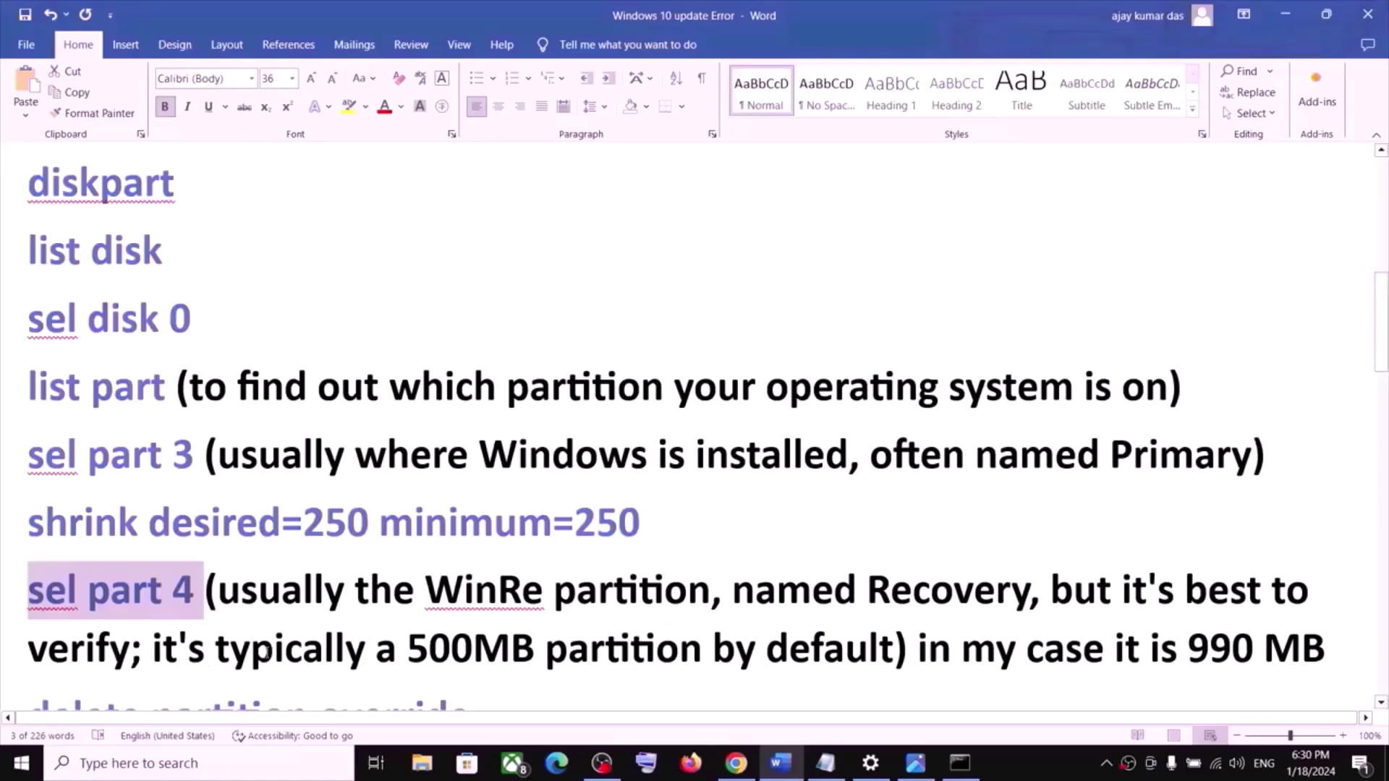
scroll(388, 642, down, 1)
drag(270, 621, 529, 614)
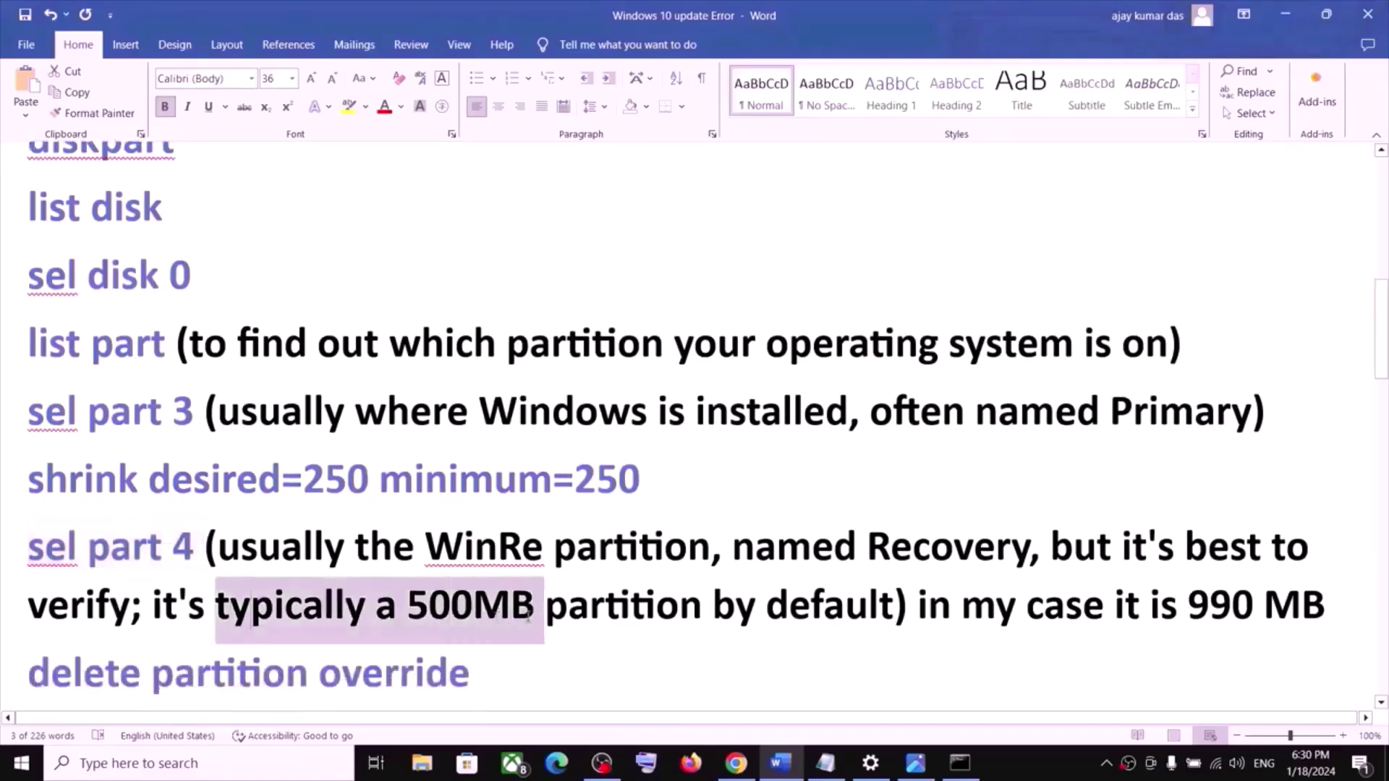
drag(598, 626, 894, 615)
click(1105, 611)
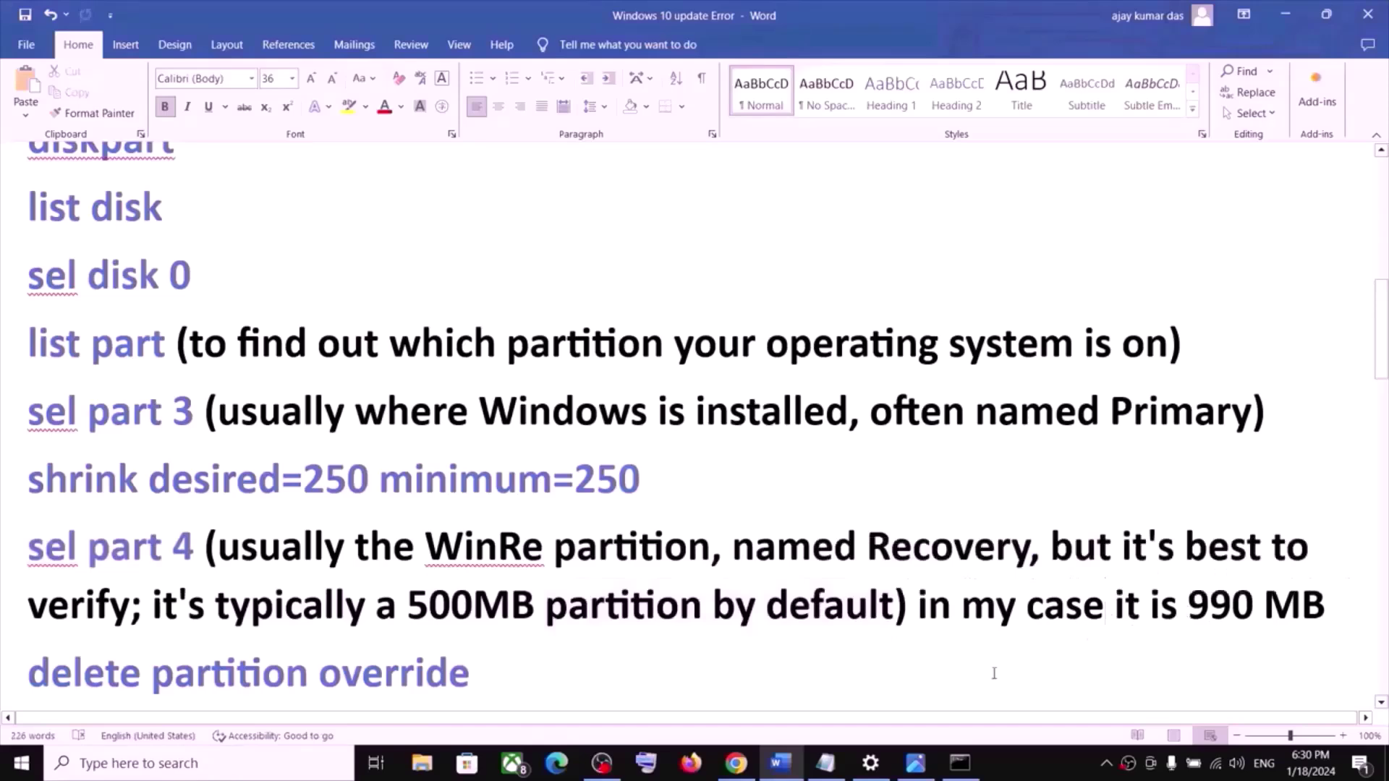
click(960, 763)
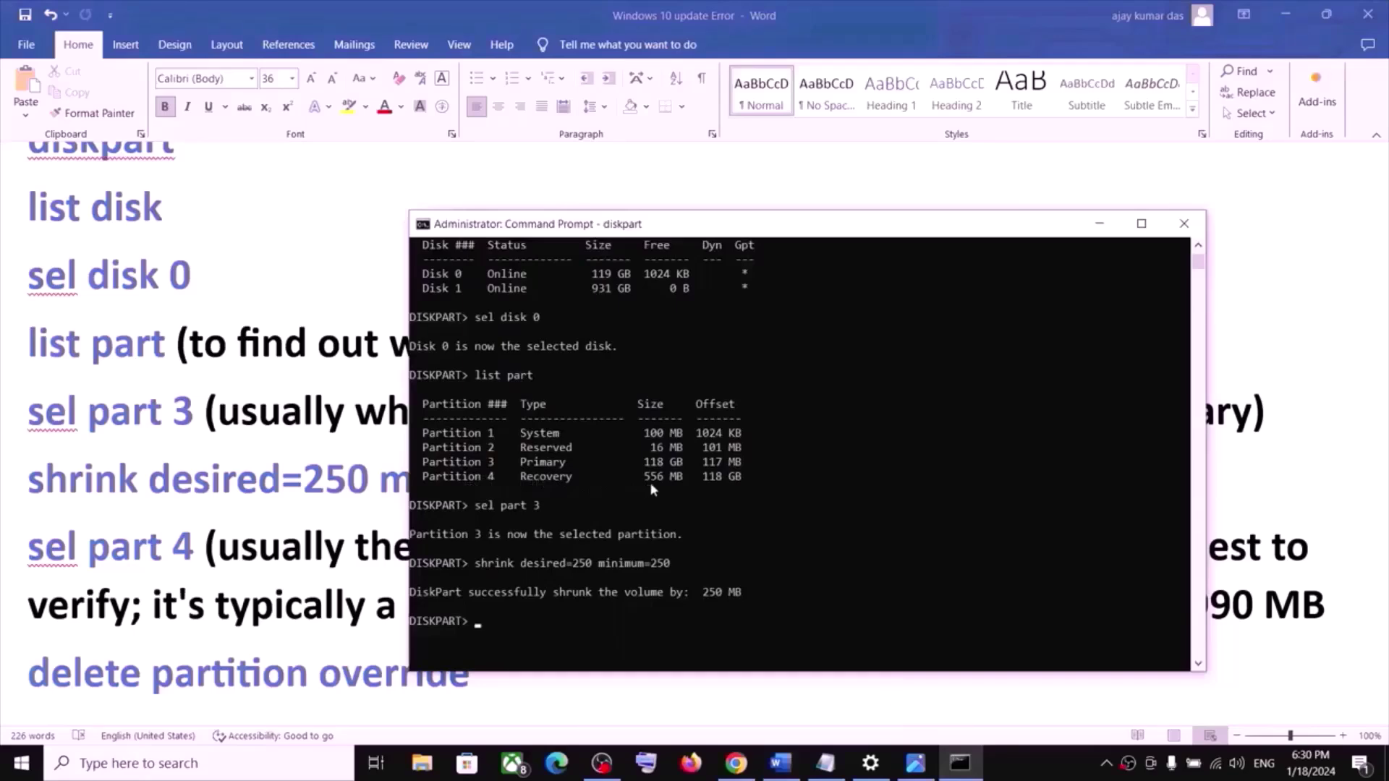
- Run sel part 4 to select the 556 MB Recovery partition
click(231, 613)
drag(205, 547, 27, 548)
key(super+c)
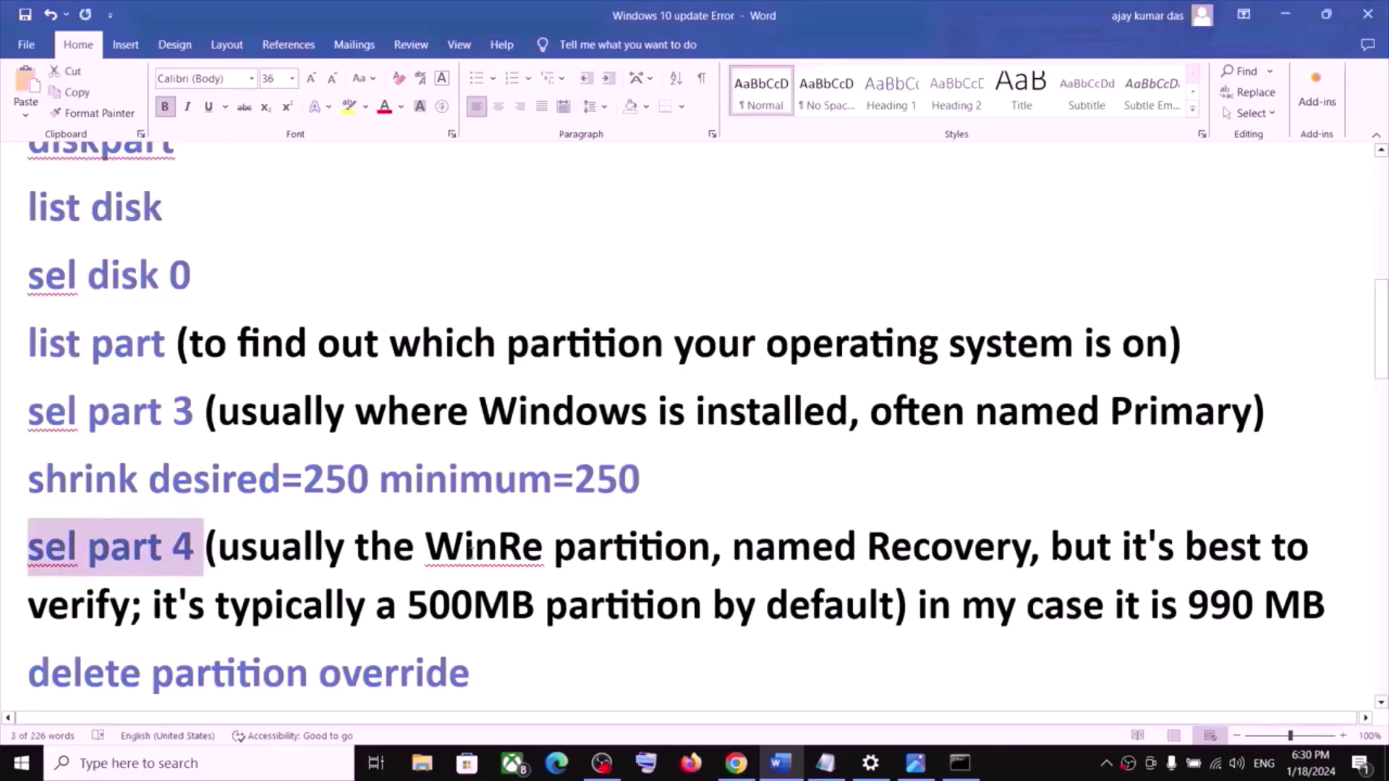
drag(438, 548, 959, 551)
key(alt+Tab)
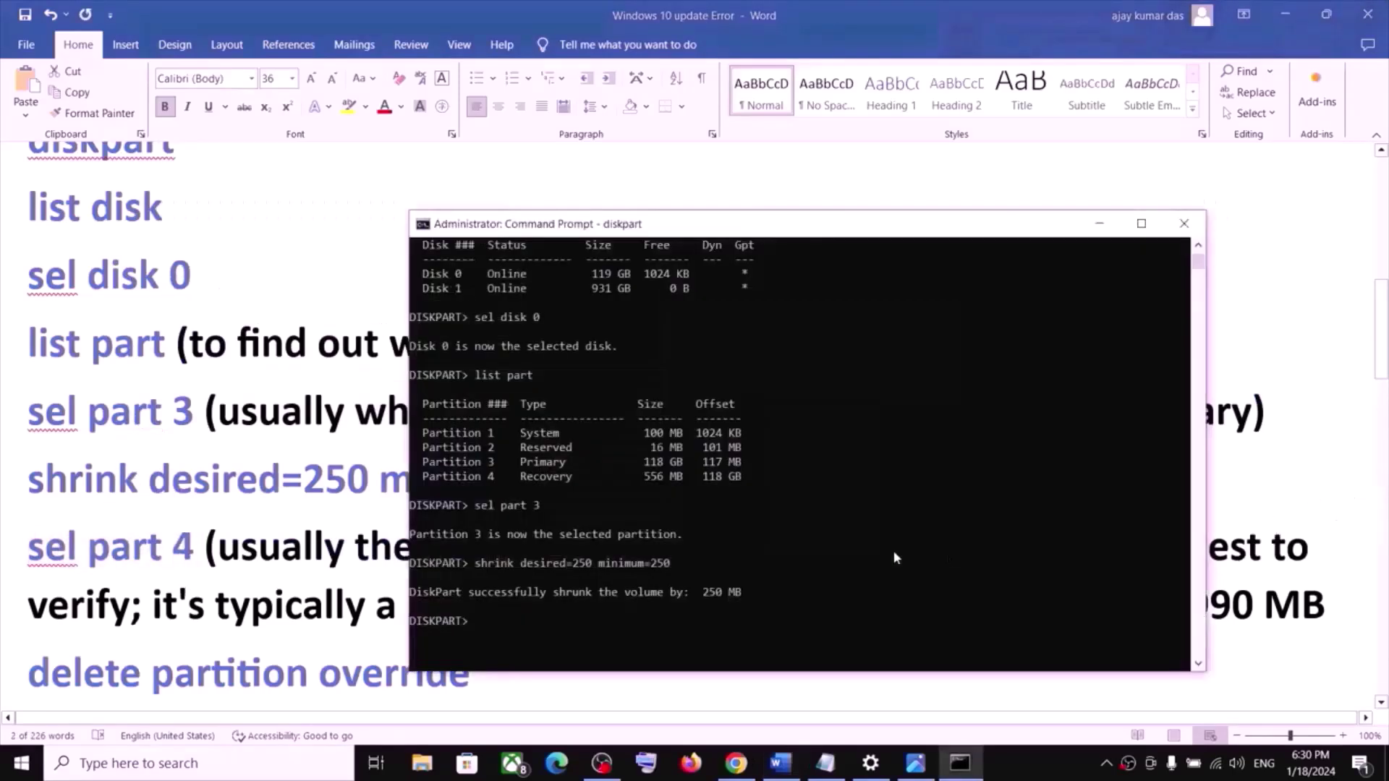
right_click(567, 614)
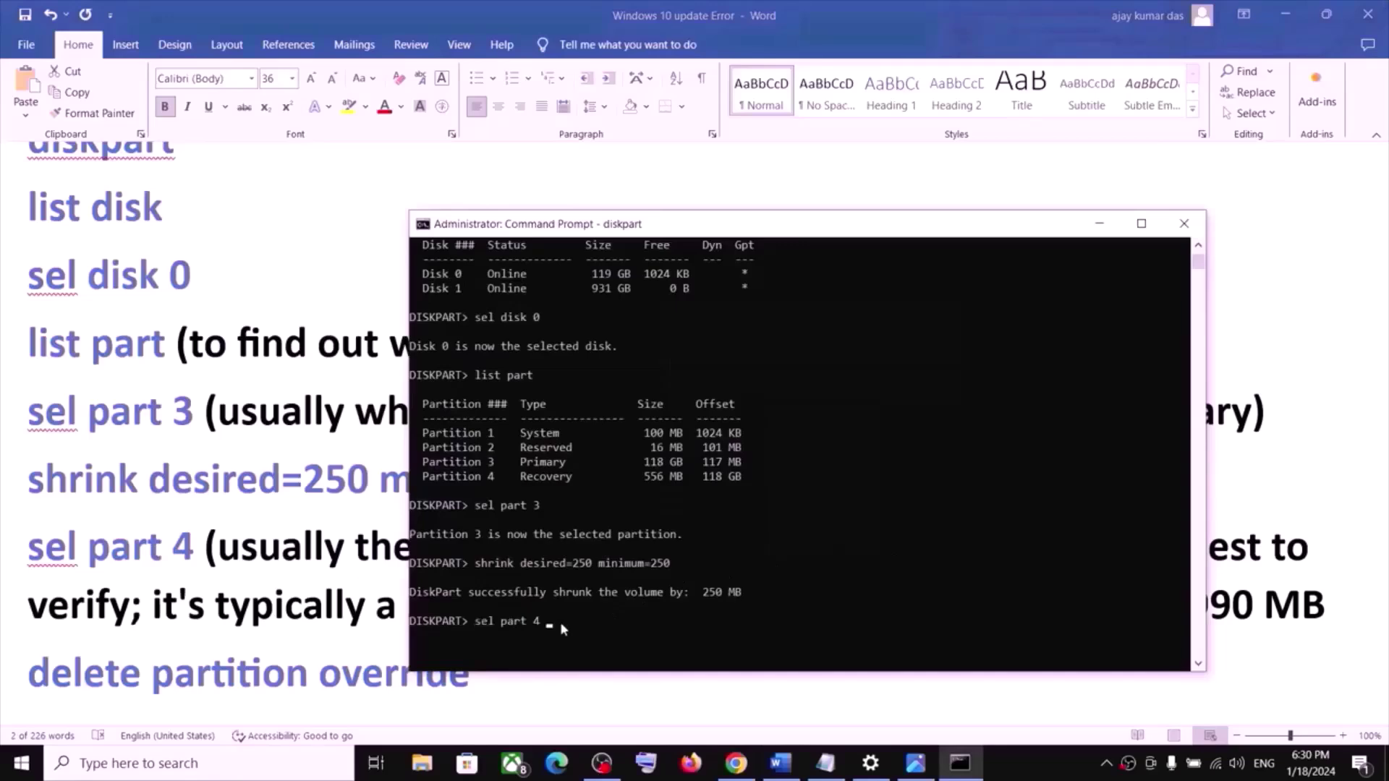
key(Return)
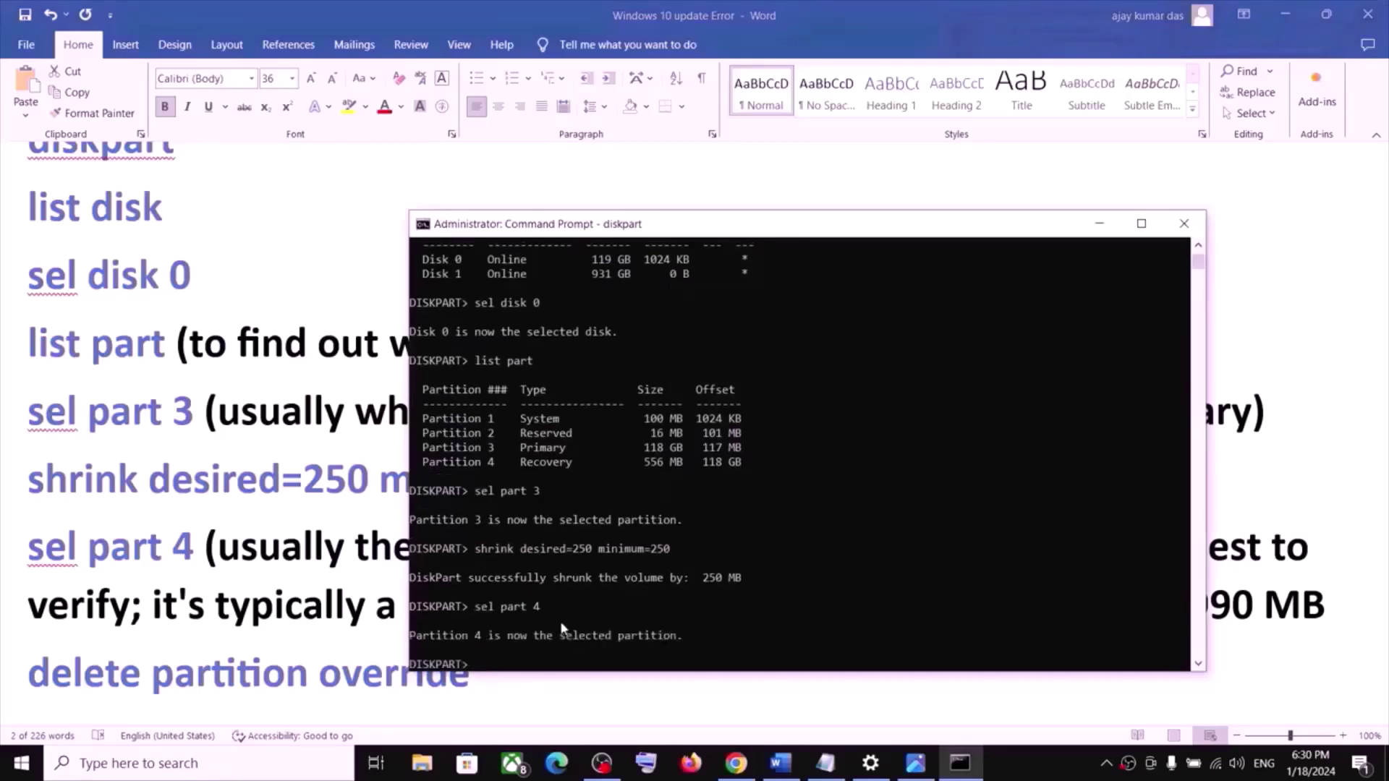
- Run delete partition override to remove the Recovery partition
key(alt+Tab)
scroll(398, 606, down, 1)
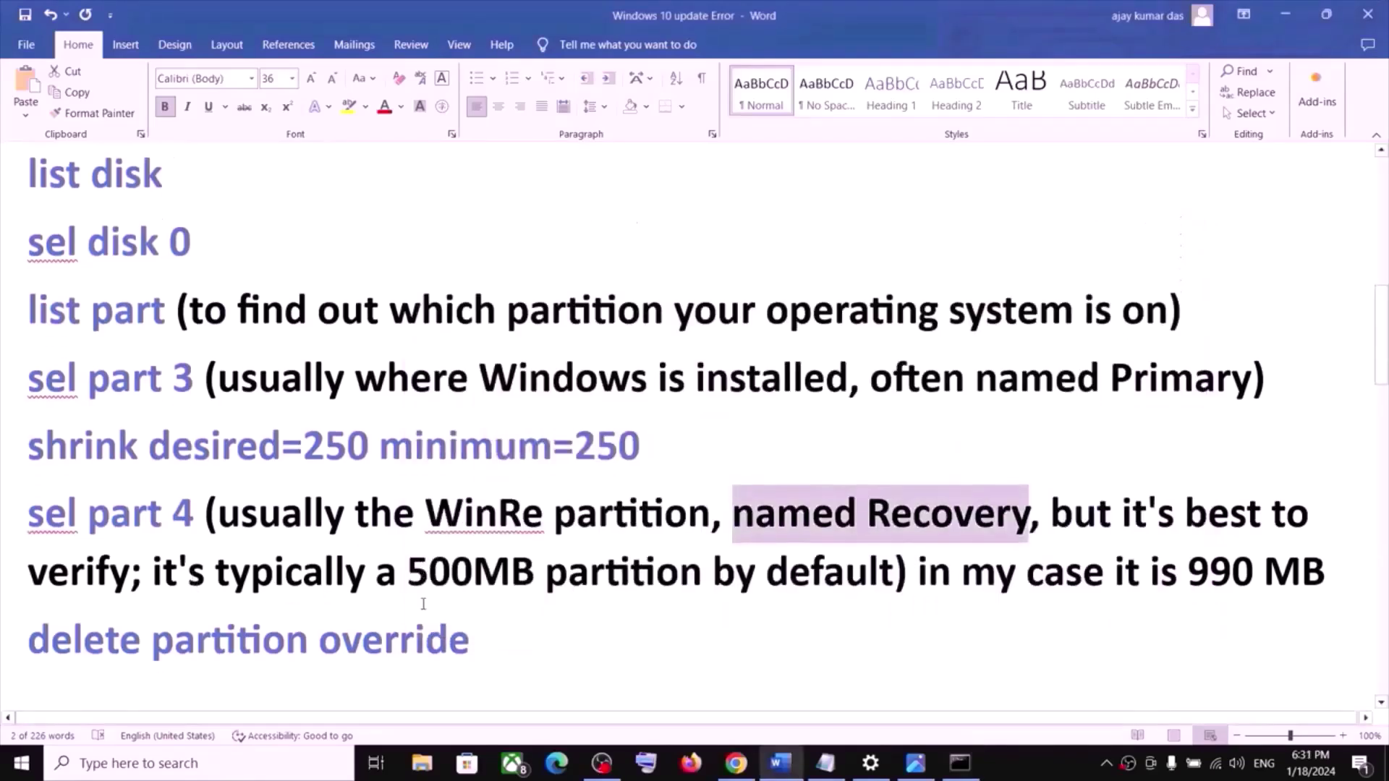
scroll(424, 610, down, 1)
drag(474, 588, 77, 599)
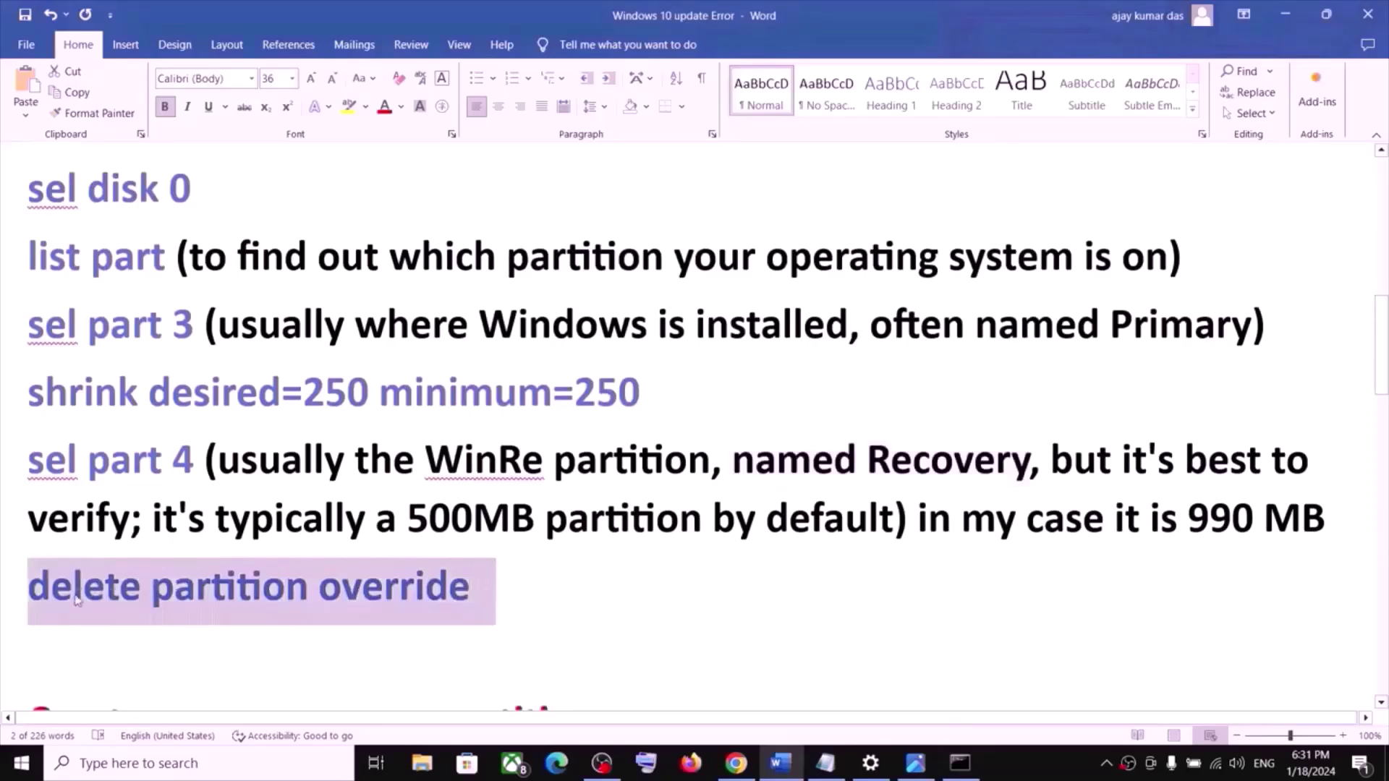
key(ctrl+c)
key(alt+Tab)
right_click(608, 598)
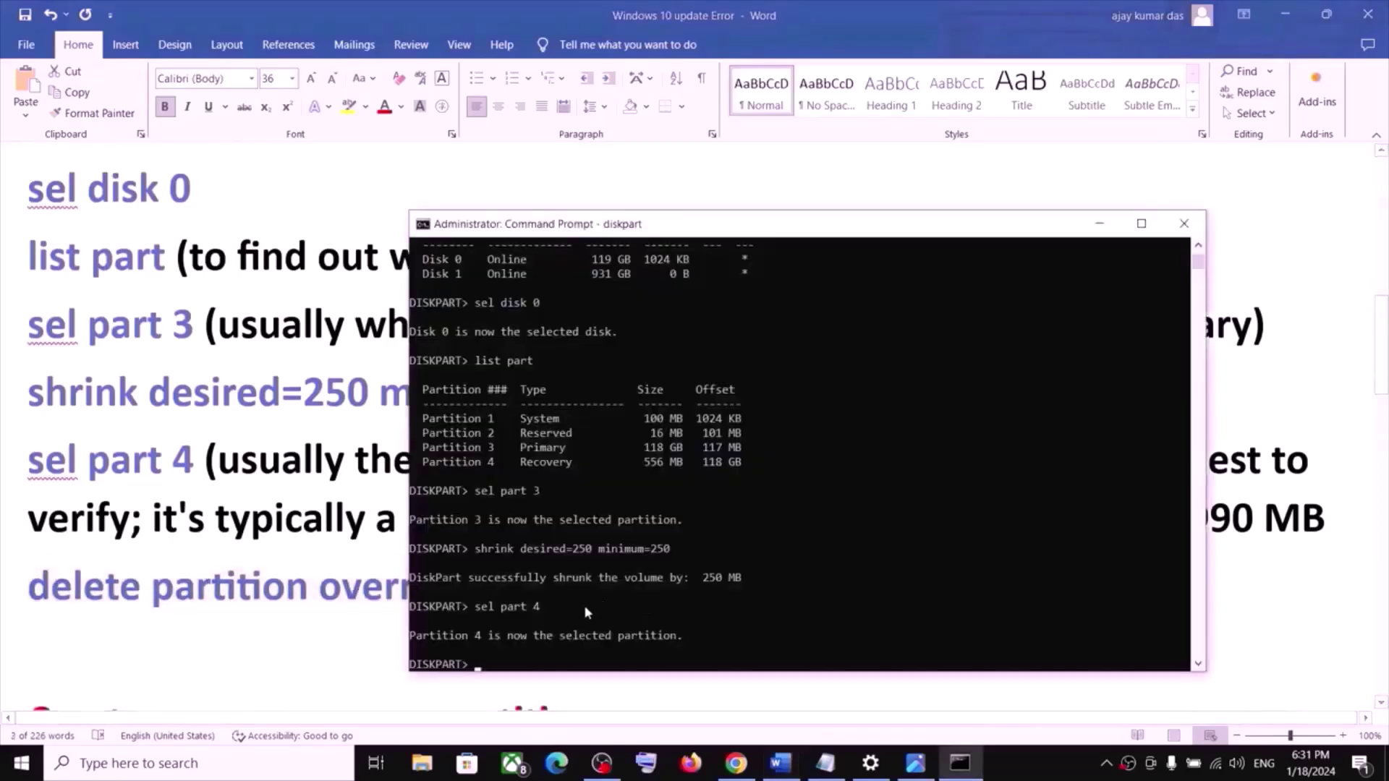
key(Return)
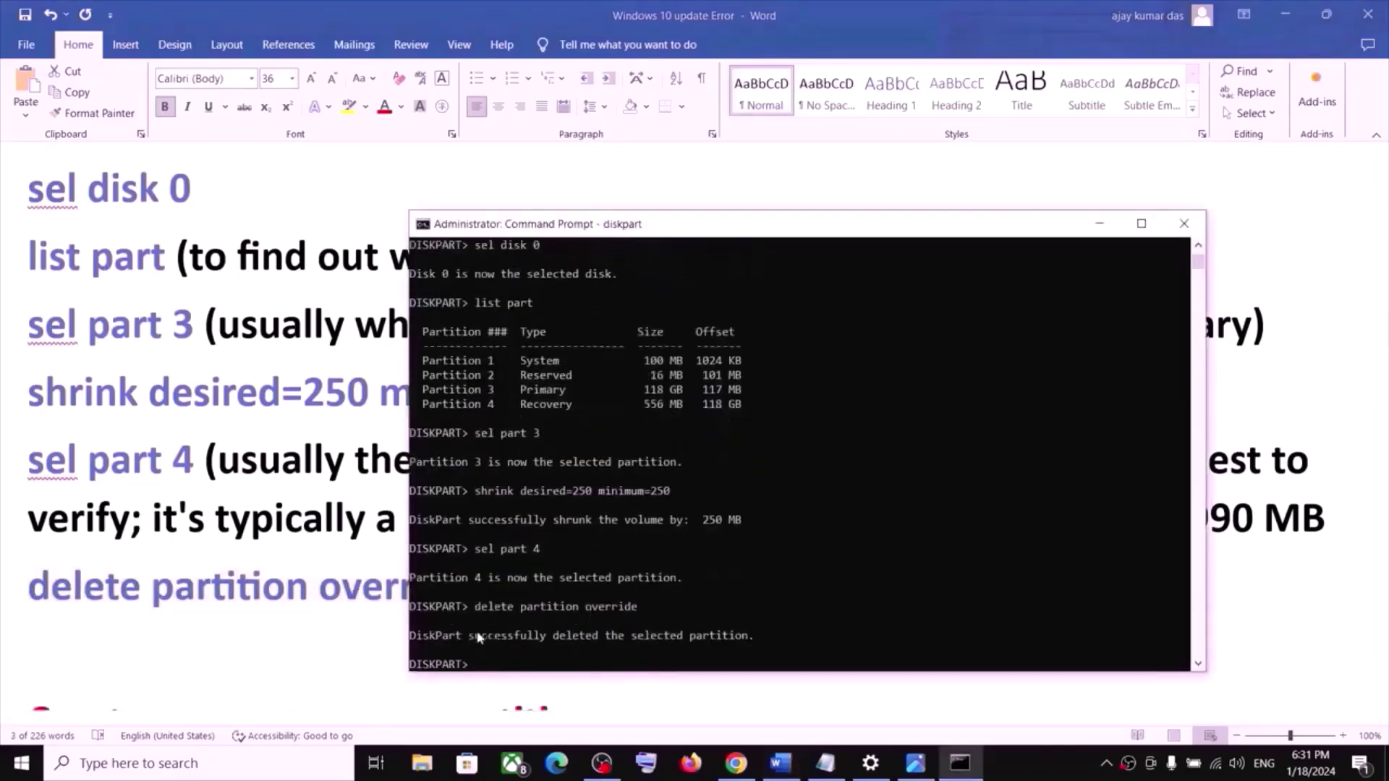
- Read the disk-partition instructions in the Word notes
key(alt+Tab)
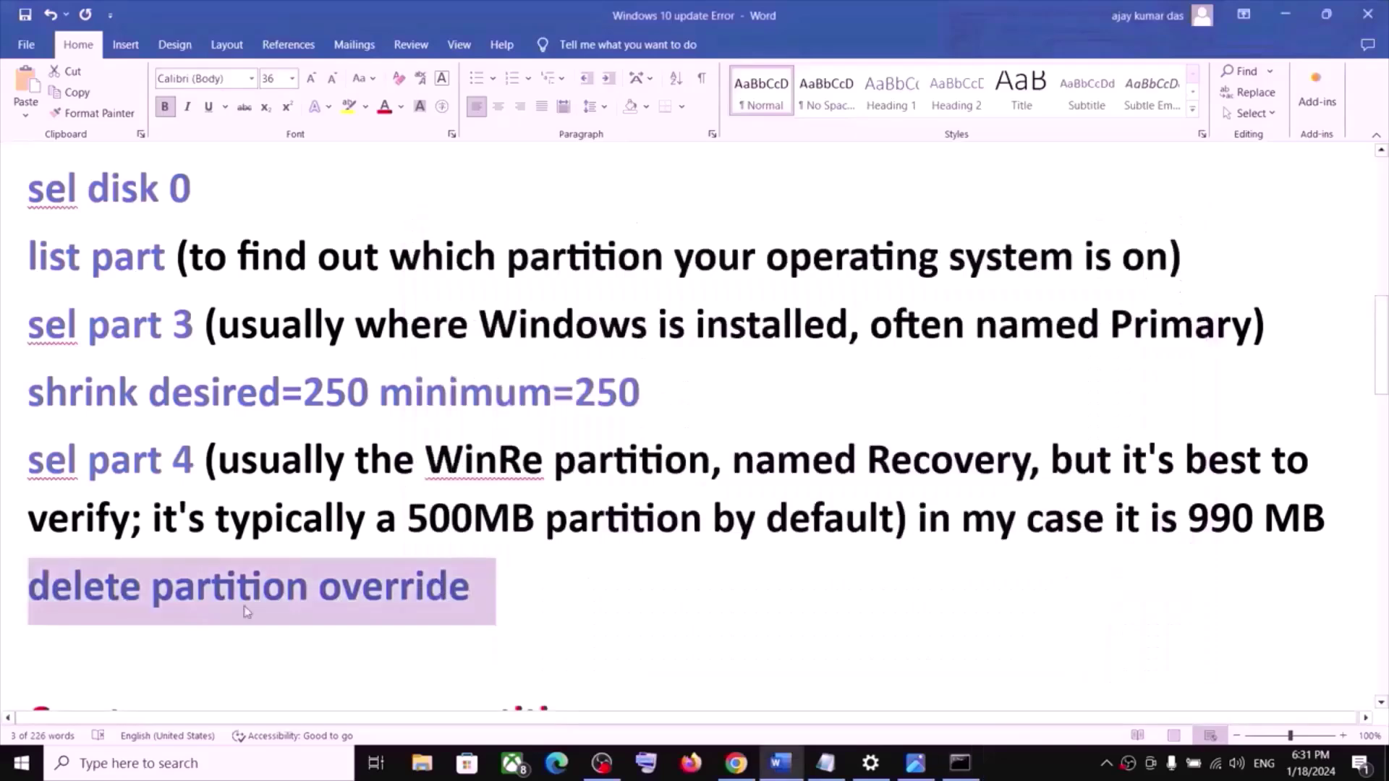
scroll(246, 607, down, 1)
scroll(246, 608, down, 1)
drag(43, 572, 622, 568)
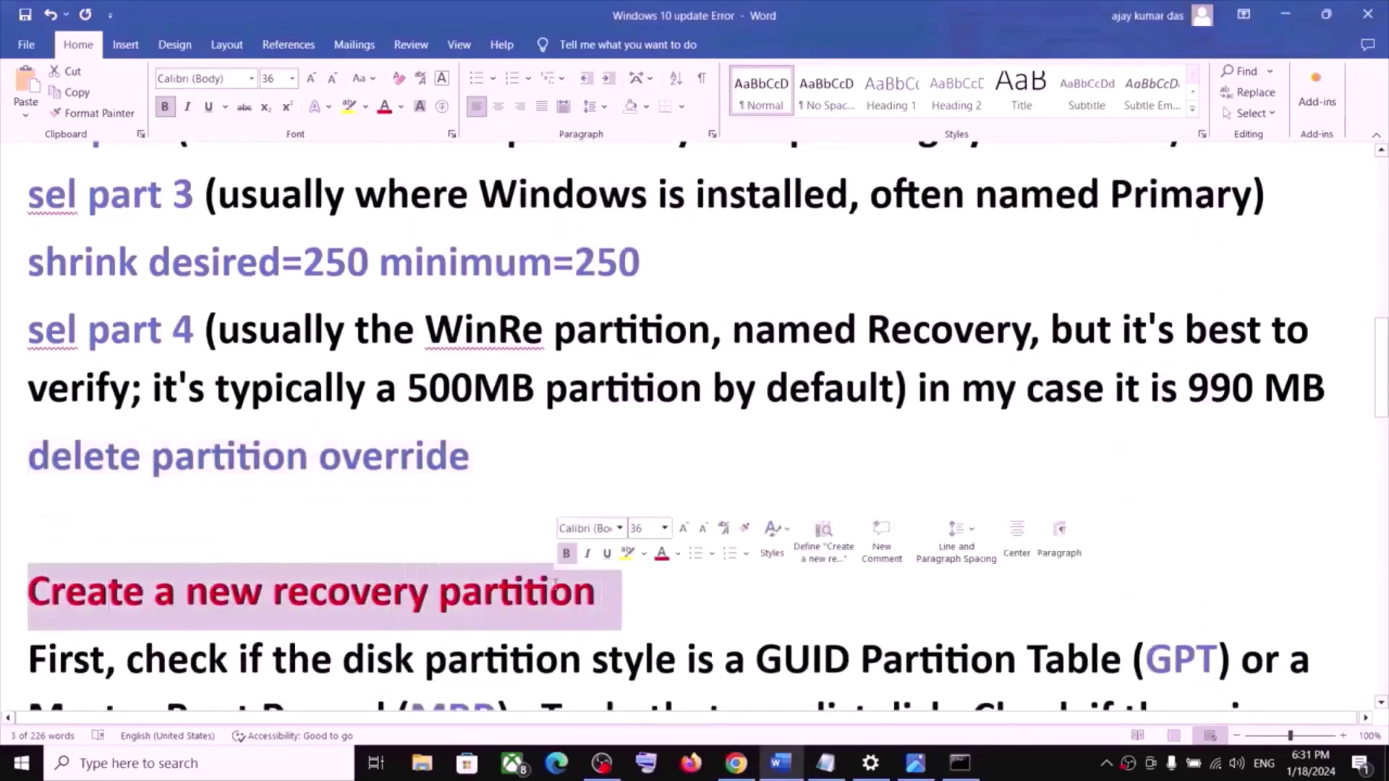
scroll(359, 584, down, 2)
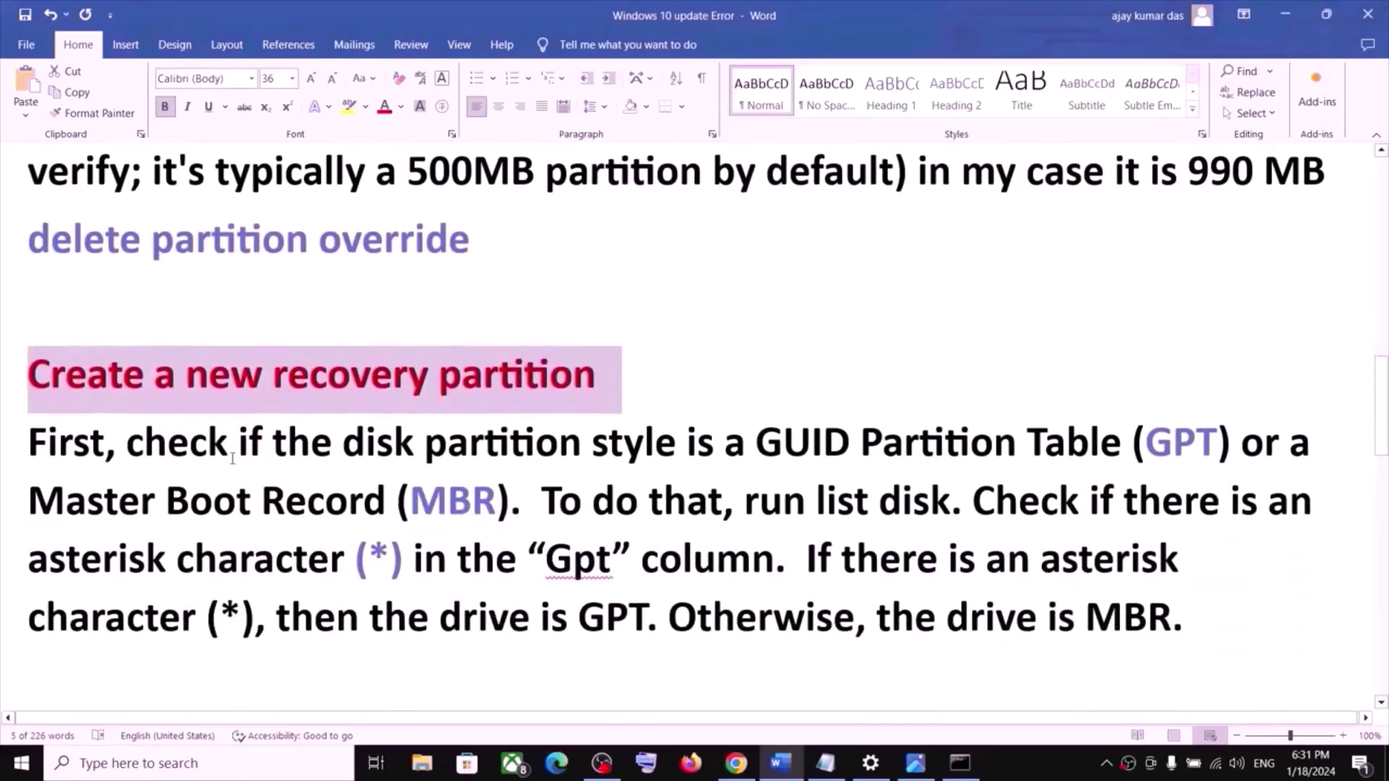
drag(248, 454, 583, 454)
click(359, 454)
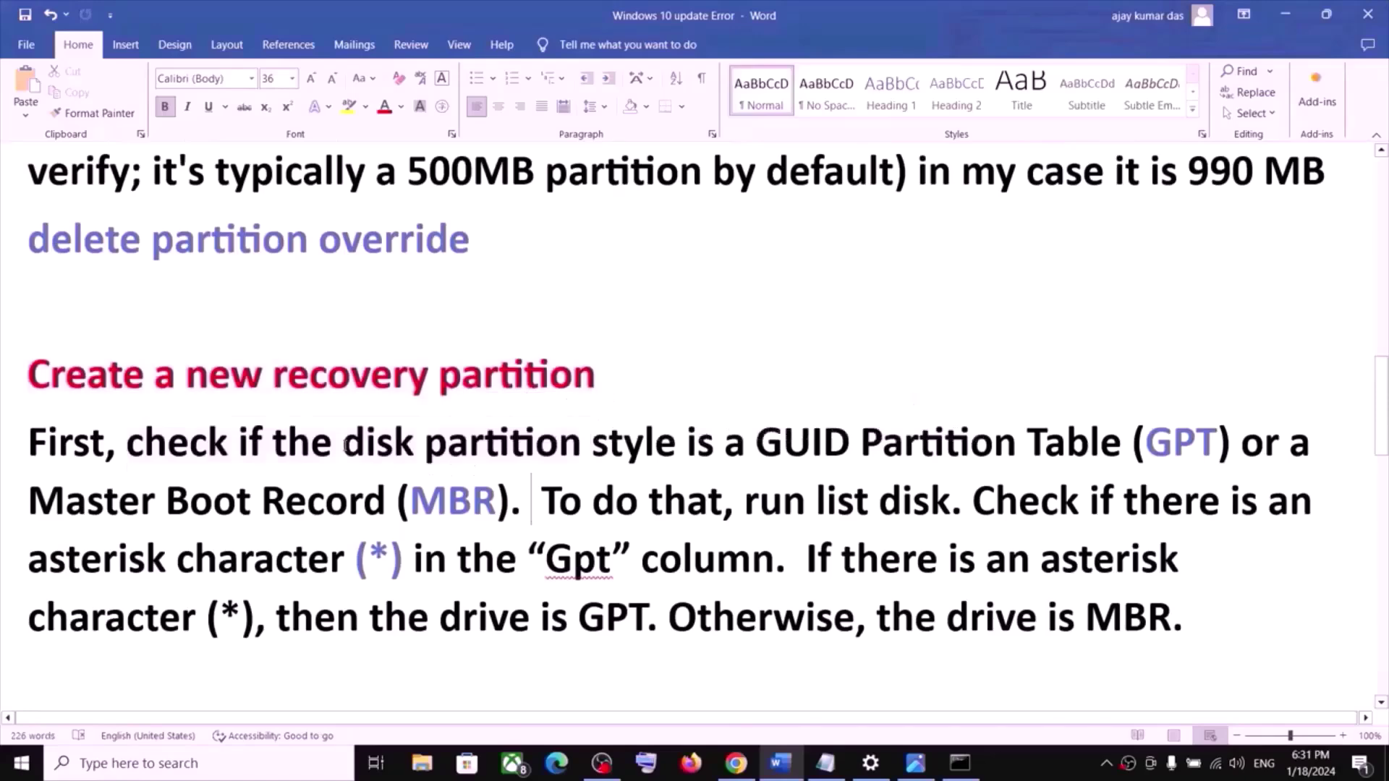
drag(358, 454, 1217, 457)
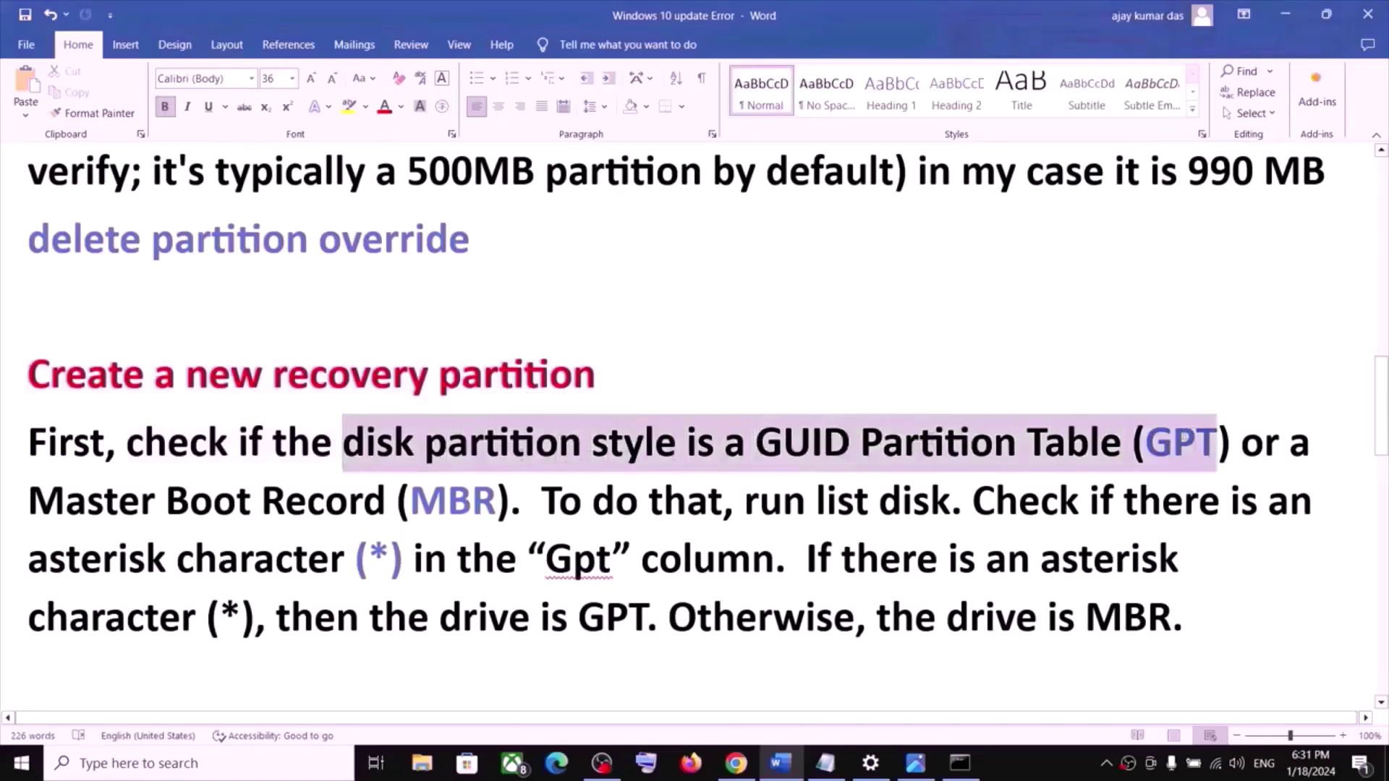
drag(403, 518, 497, 517)
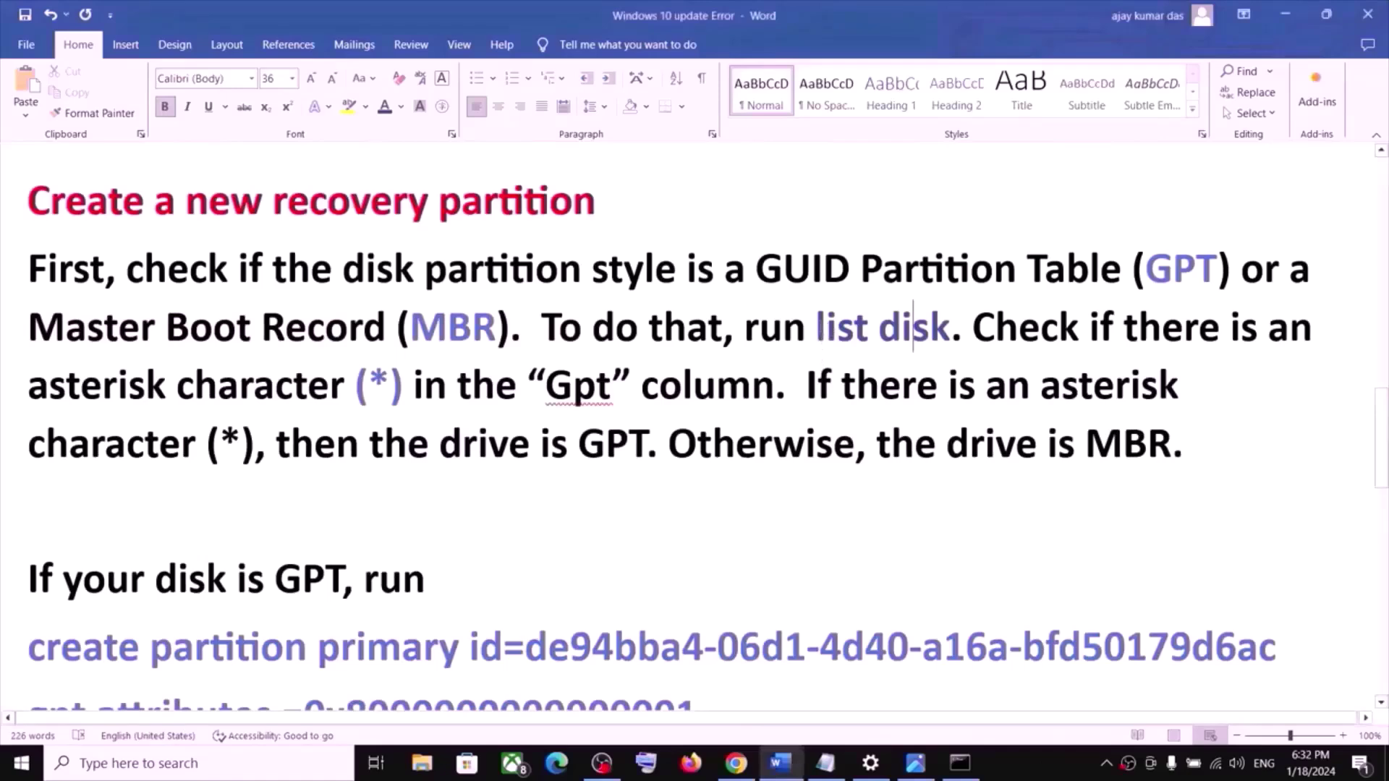
drag(817, 329, 951, 330)
- Run list disk again to check each disk's partition style
key(ctrl+c)
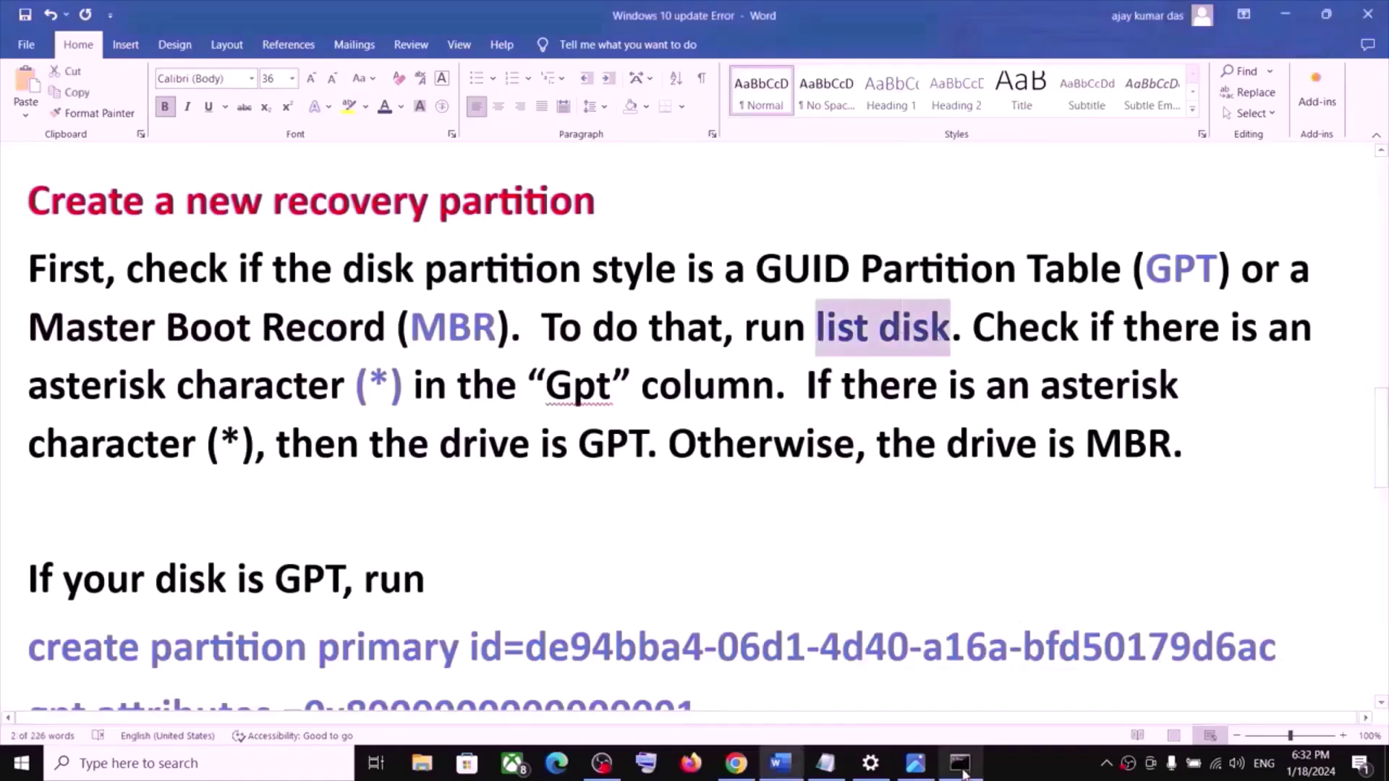
key(alt+Tab)
key(ctrl+v)
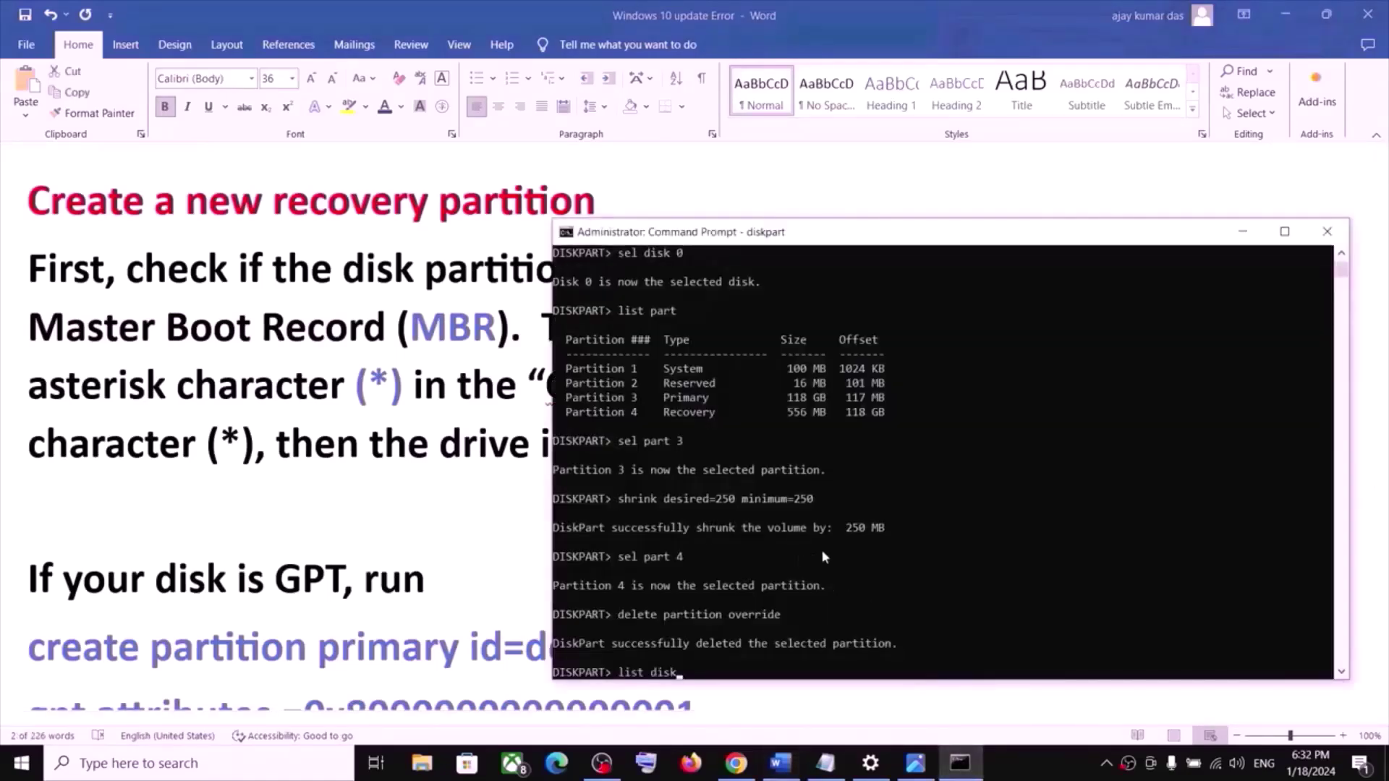
key(Return)
drag(891, 242, 894, 154)
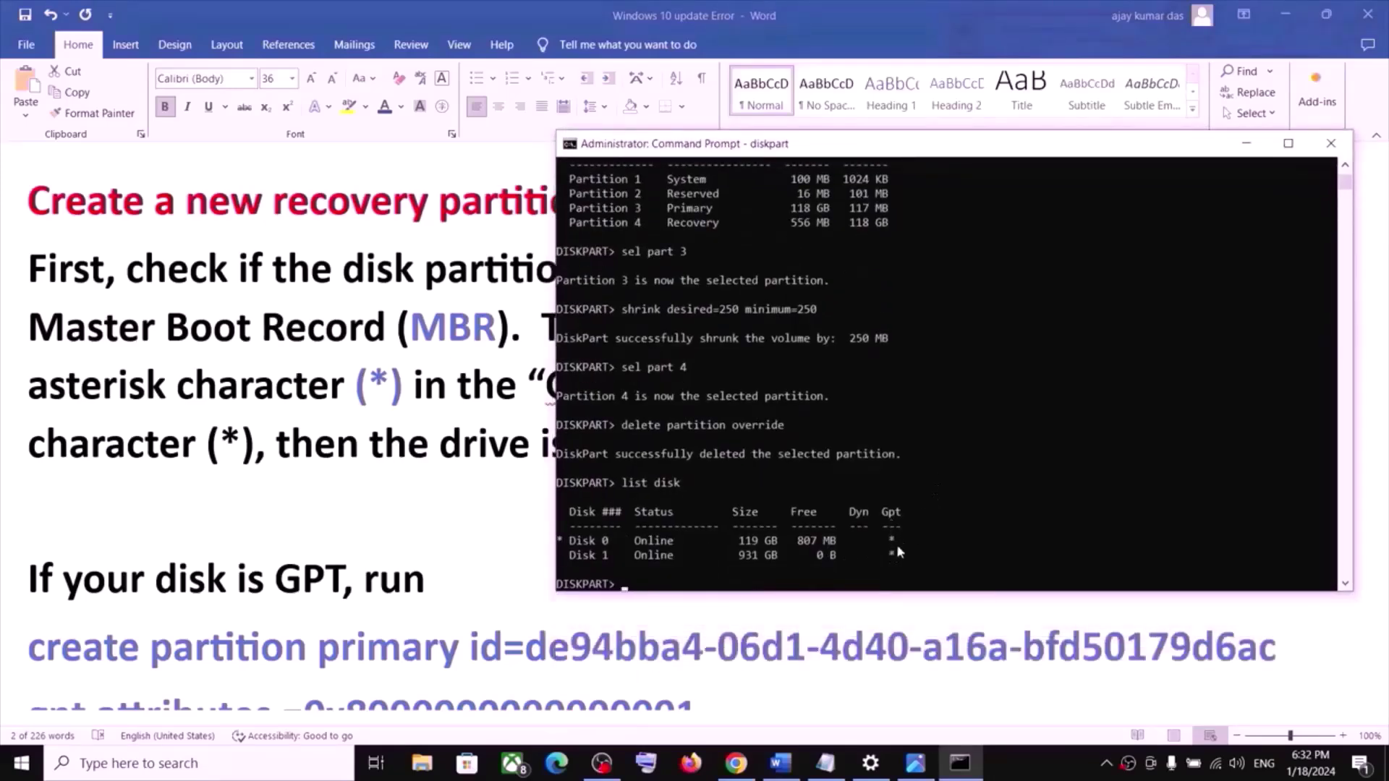
- Confirm the Gpt-column asterisk per the notes and select the GPT create partition command
key(alt+Tab)
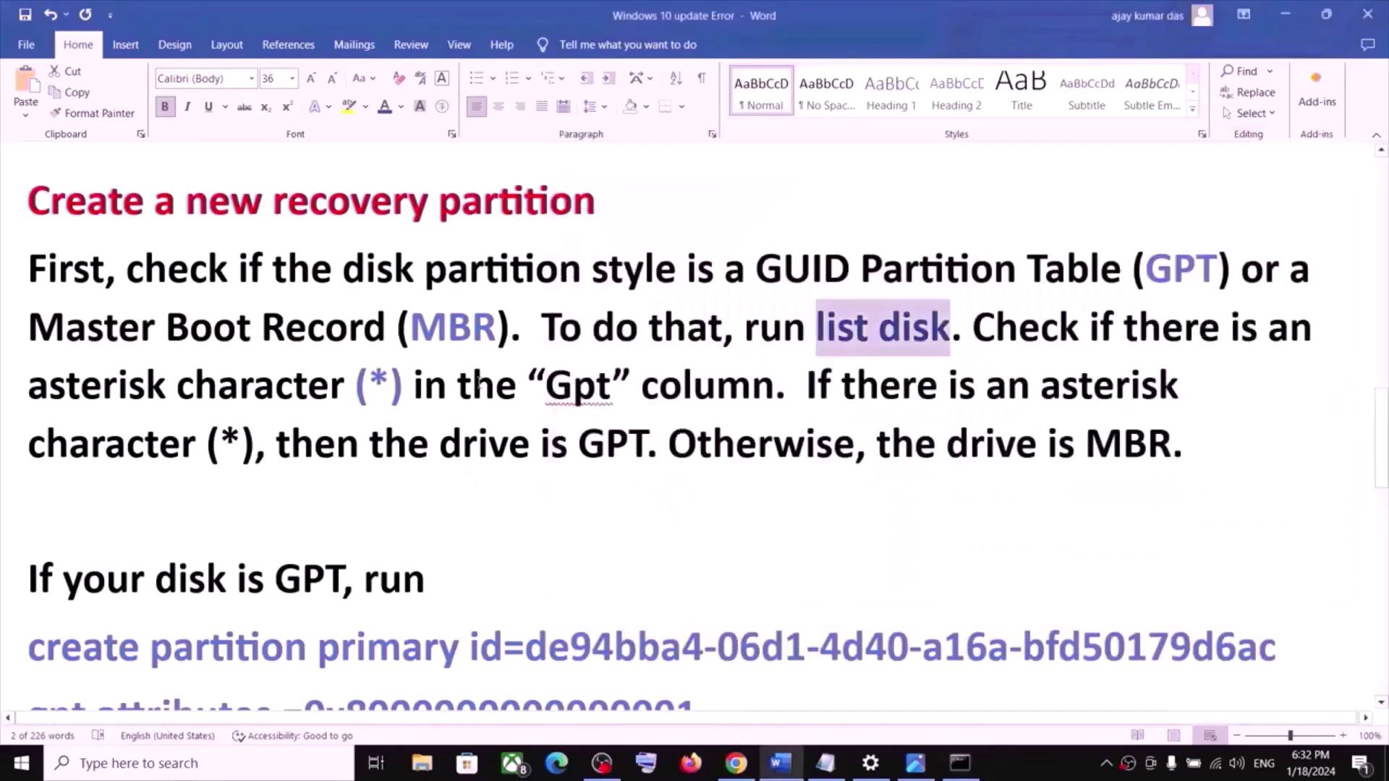
drag(370, 377, 391, 378)
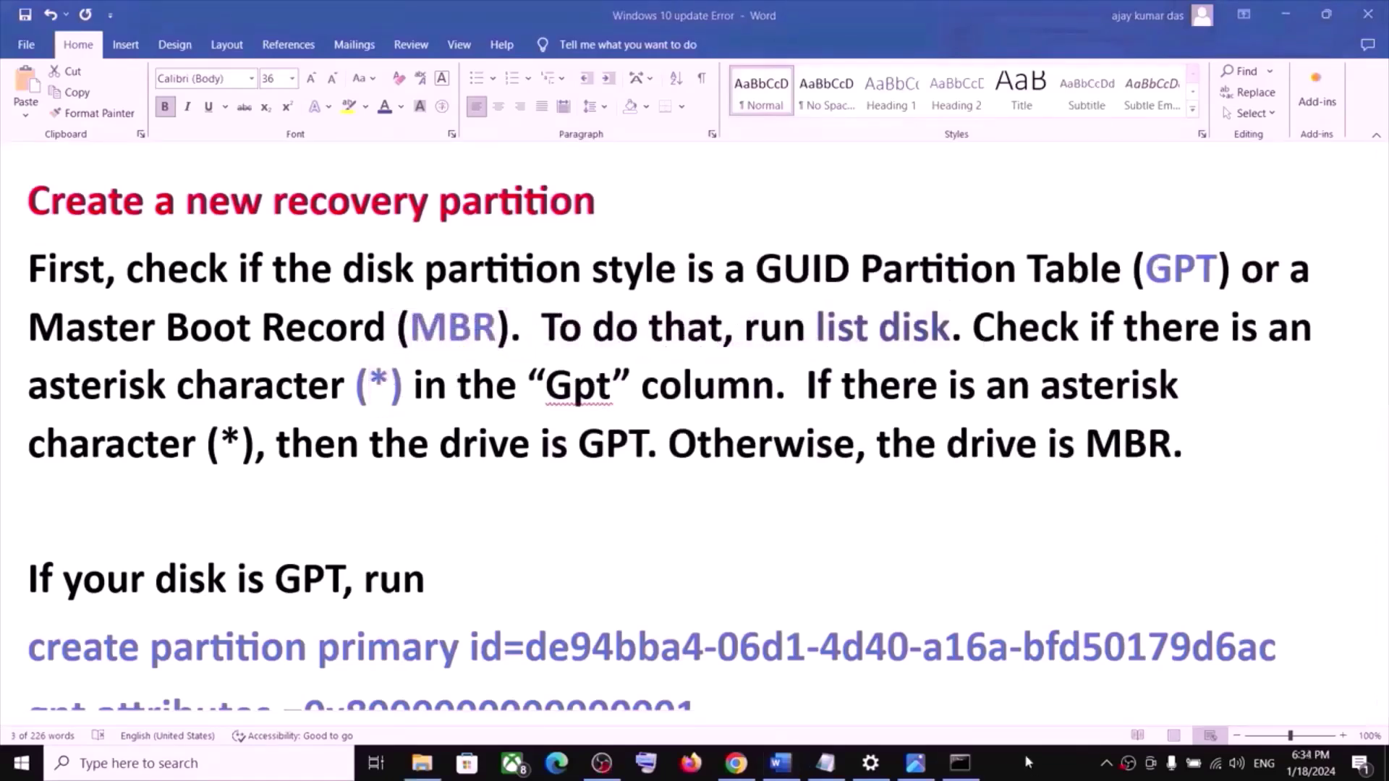
click(960, 763)
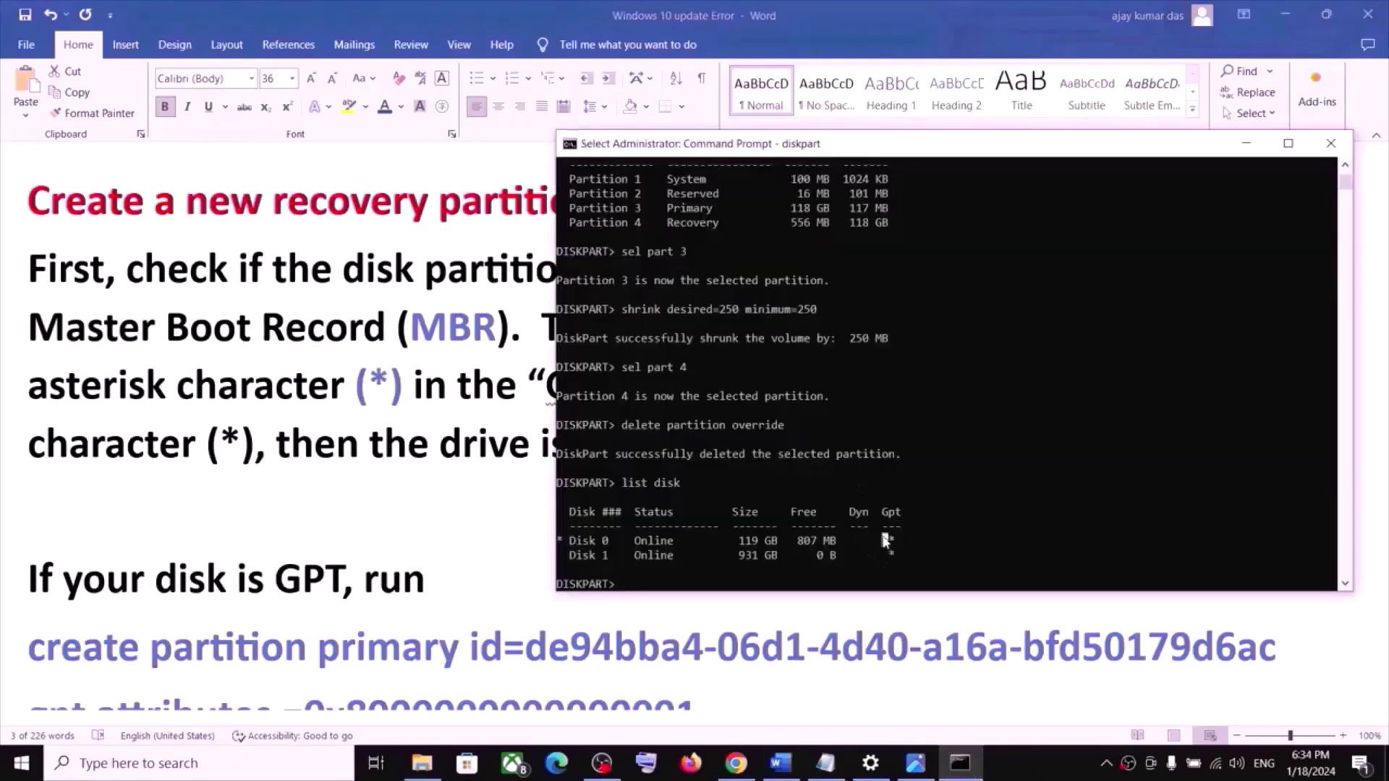
key(alt+Tab)
scroll(270, 564, down, 2)
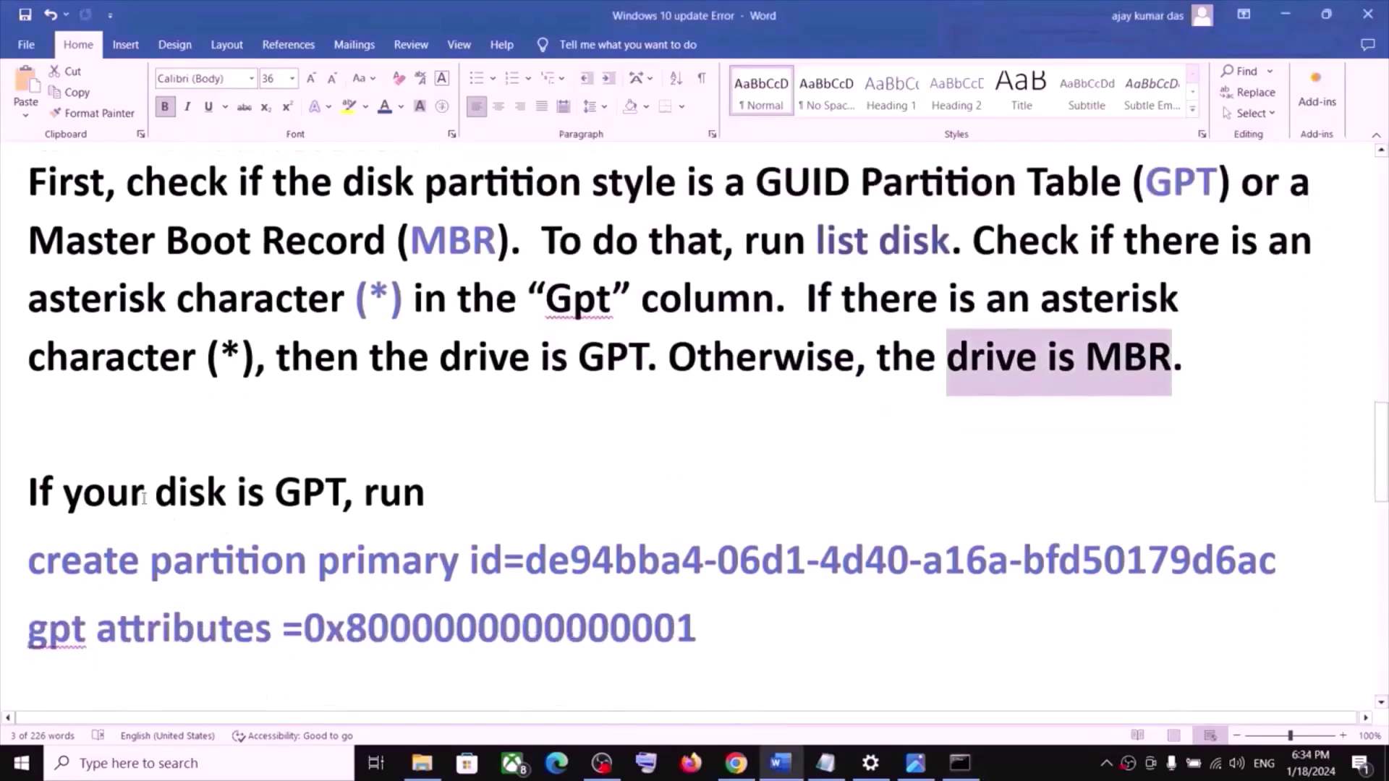
scroll(270, 564, down, 1)
drag(156, 449, 361, 450)
scroll(1013, 496, down, 1)
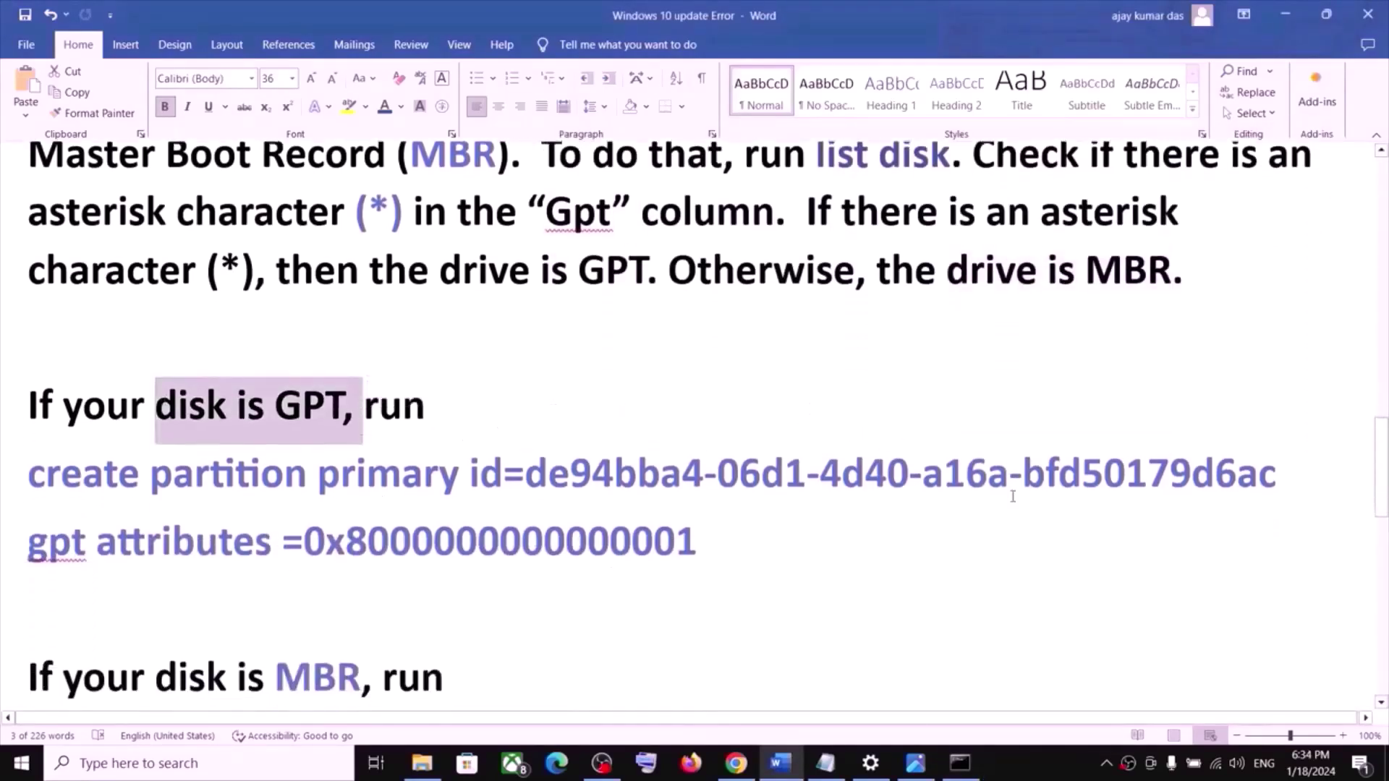
drag(1287, 475, 37, 476)
key(ctrl+c)
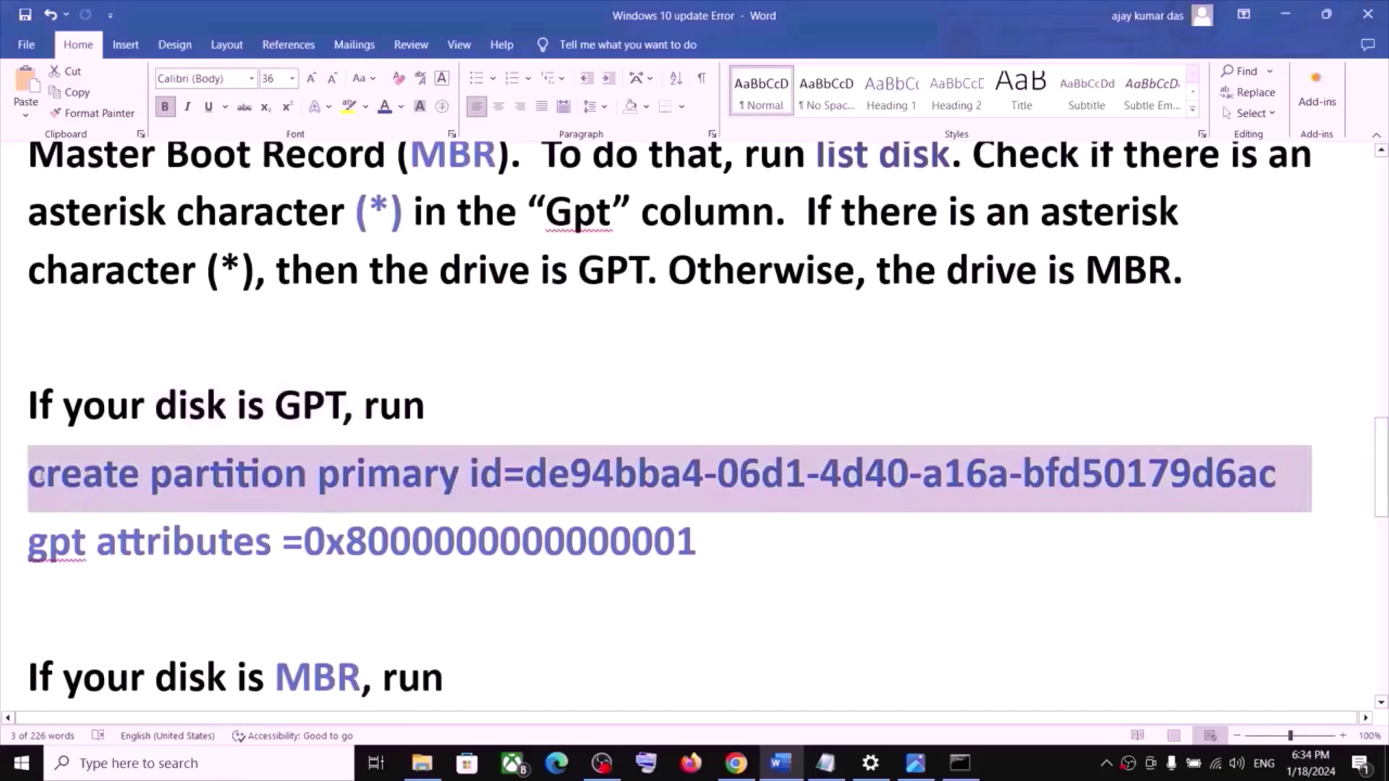
click(961, 763)
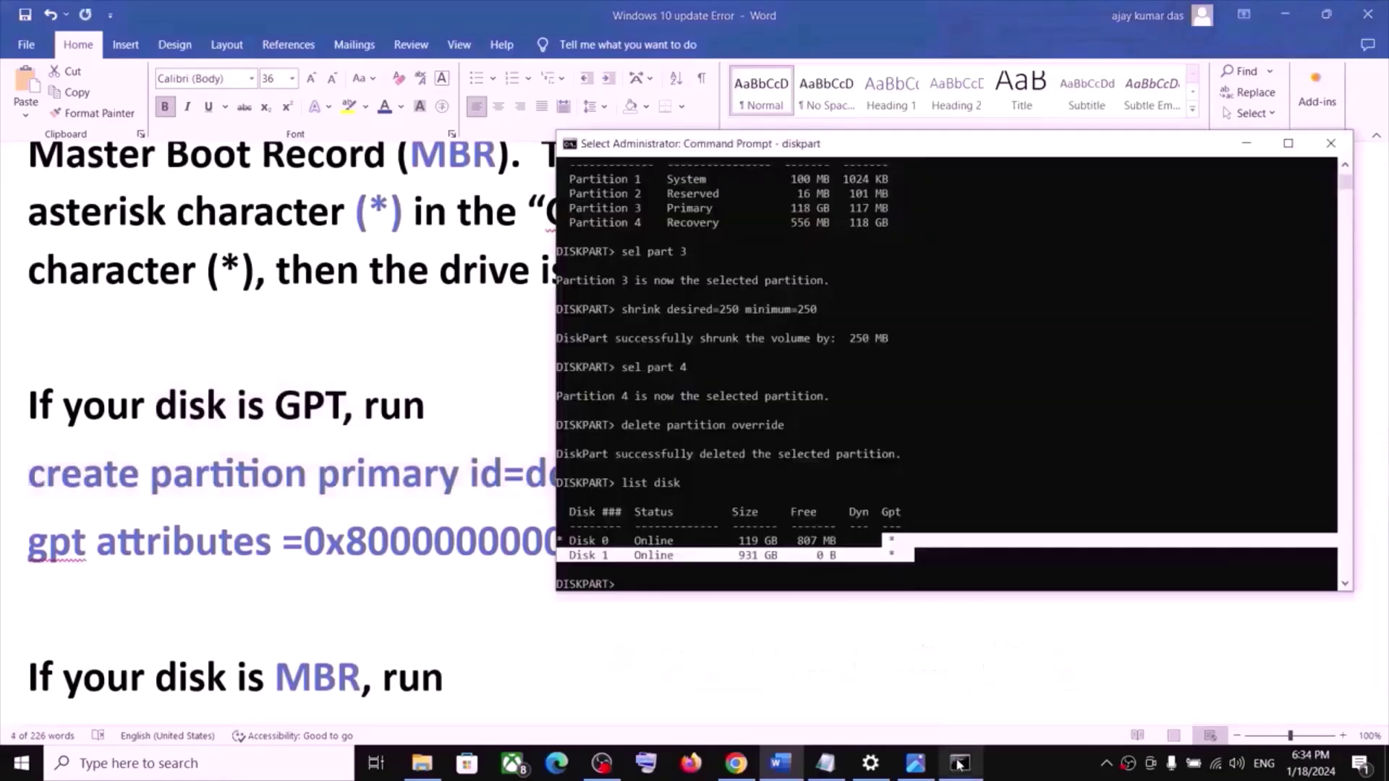
click(846, 555)
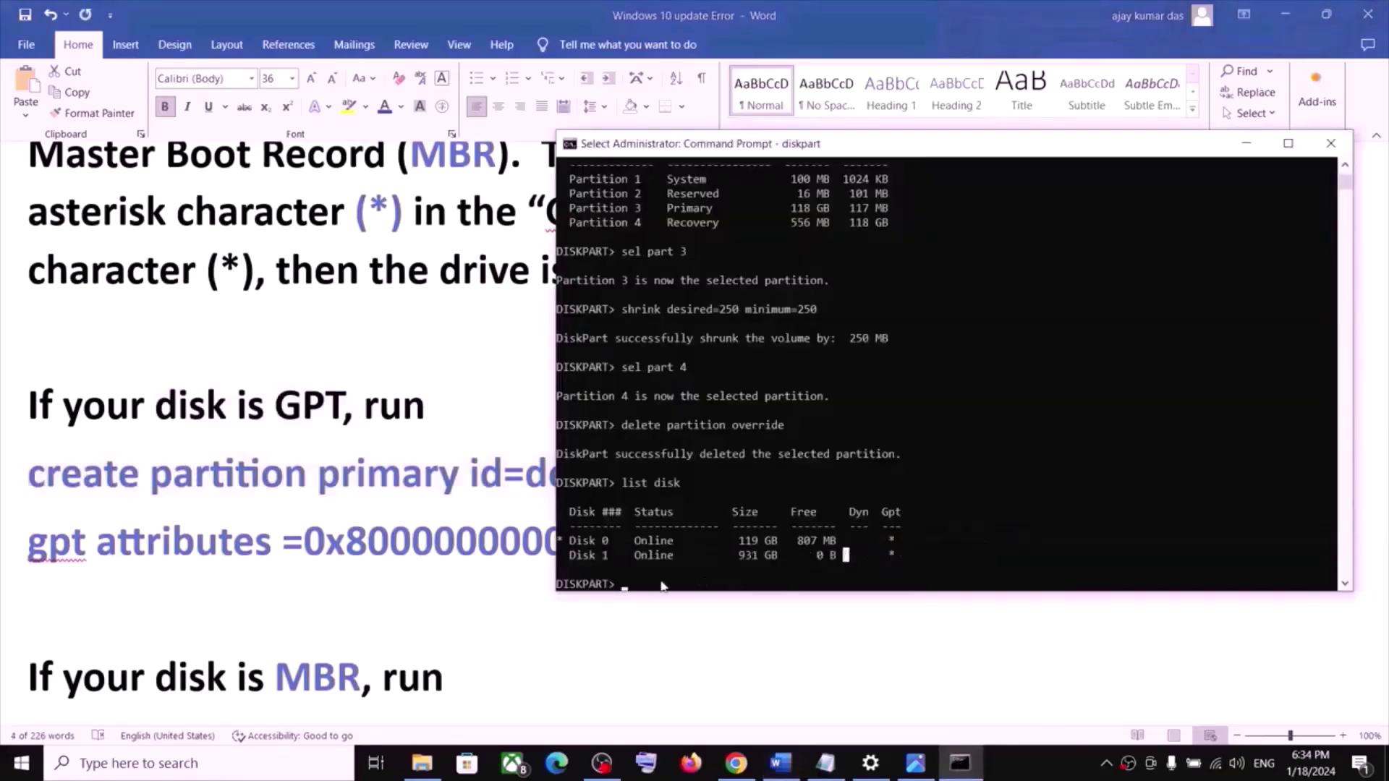
key(ctrl+v)
key(Return)
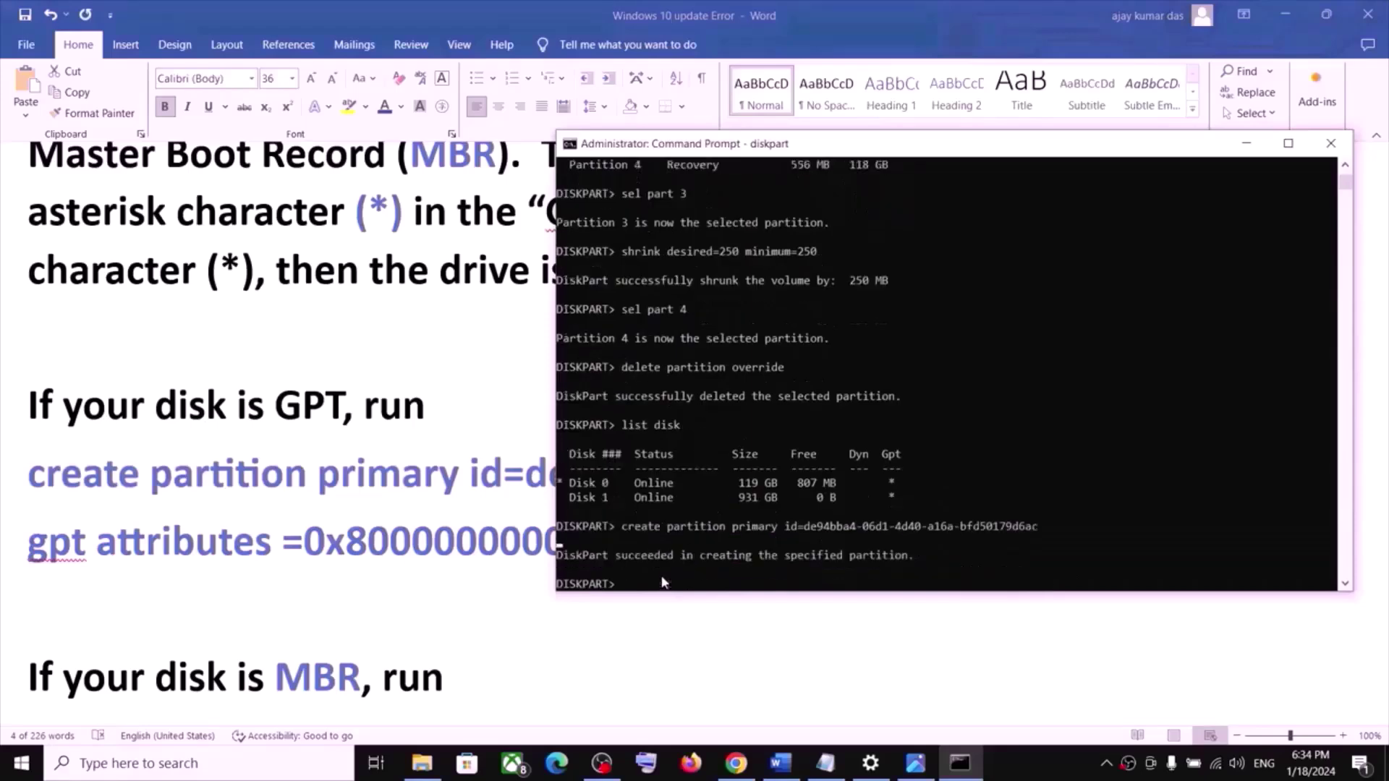
click(435, 573)
drag(698, 546, 28, 547)
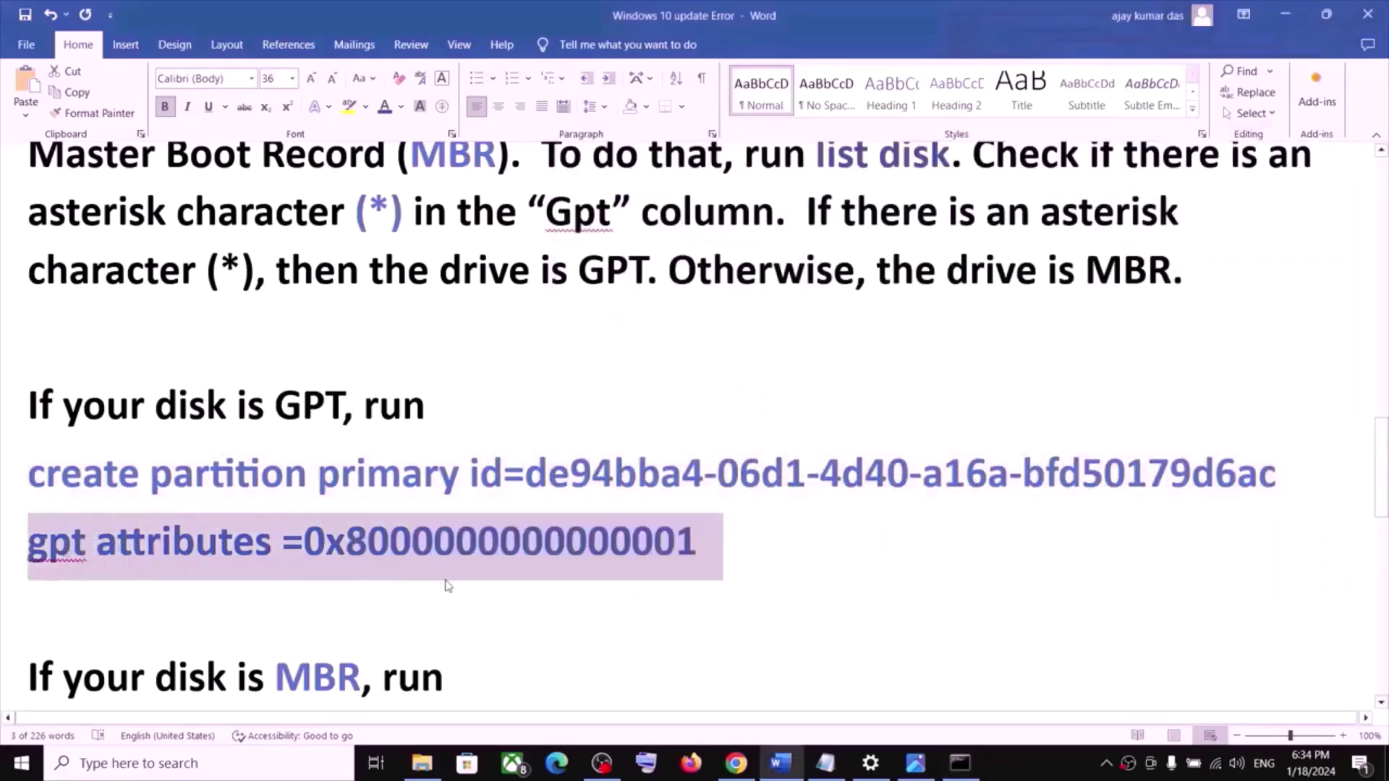
key(alt+Tab)
key(ctrl+v)
key(Return)
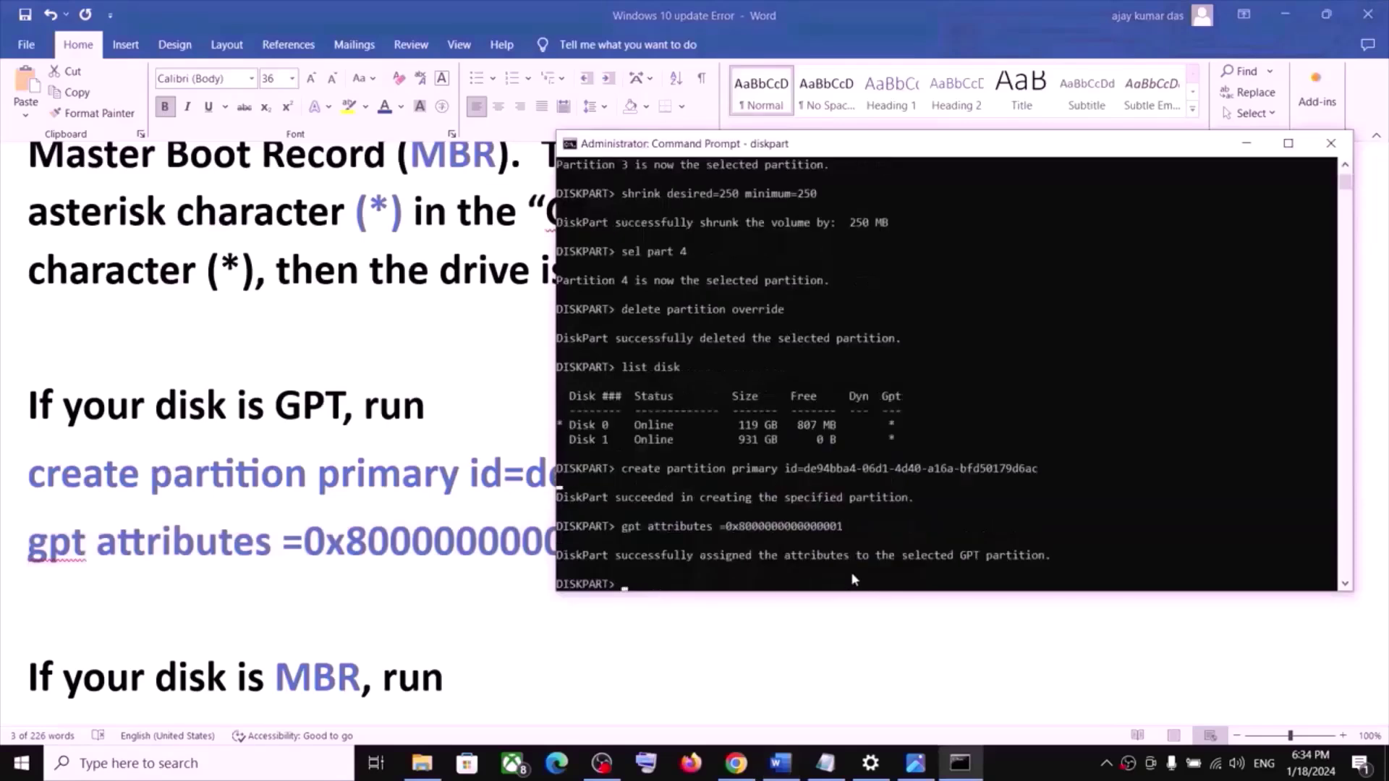
- Scroll the notes to the remaining commands, from format through reagentc
key(alt+Tab)
scroll(308, 587, down, 1)
scroll(308, 588, down, 1)
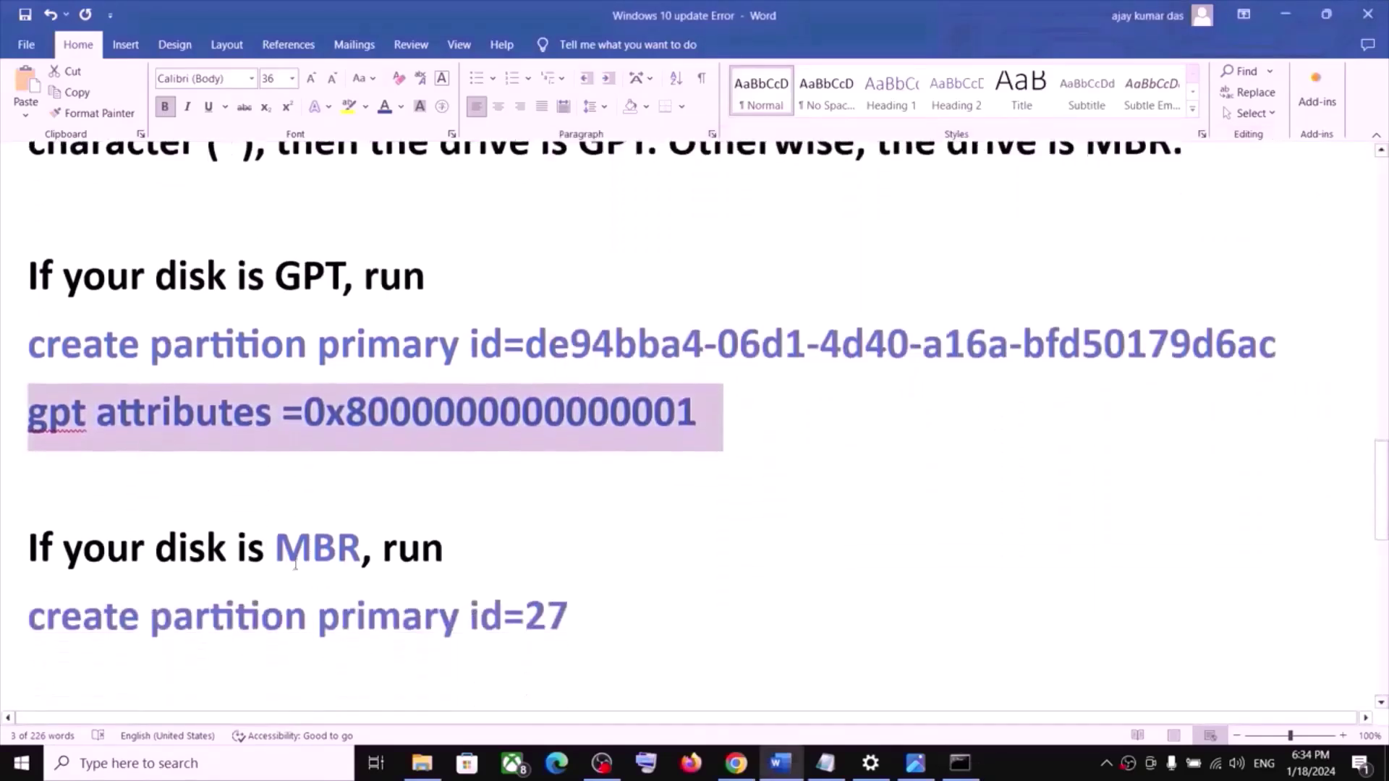
drag(590, 618, 28, 620)
scroll(512, 492, down, 1)
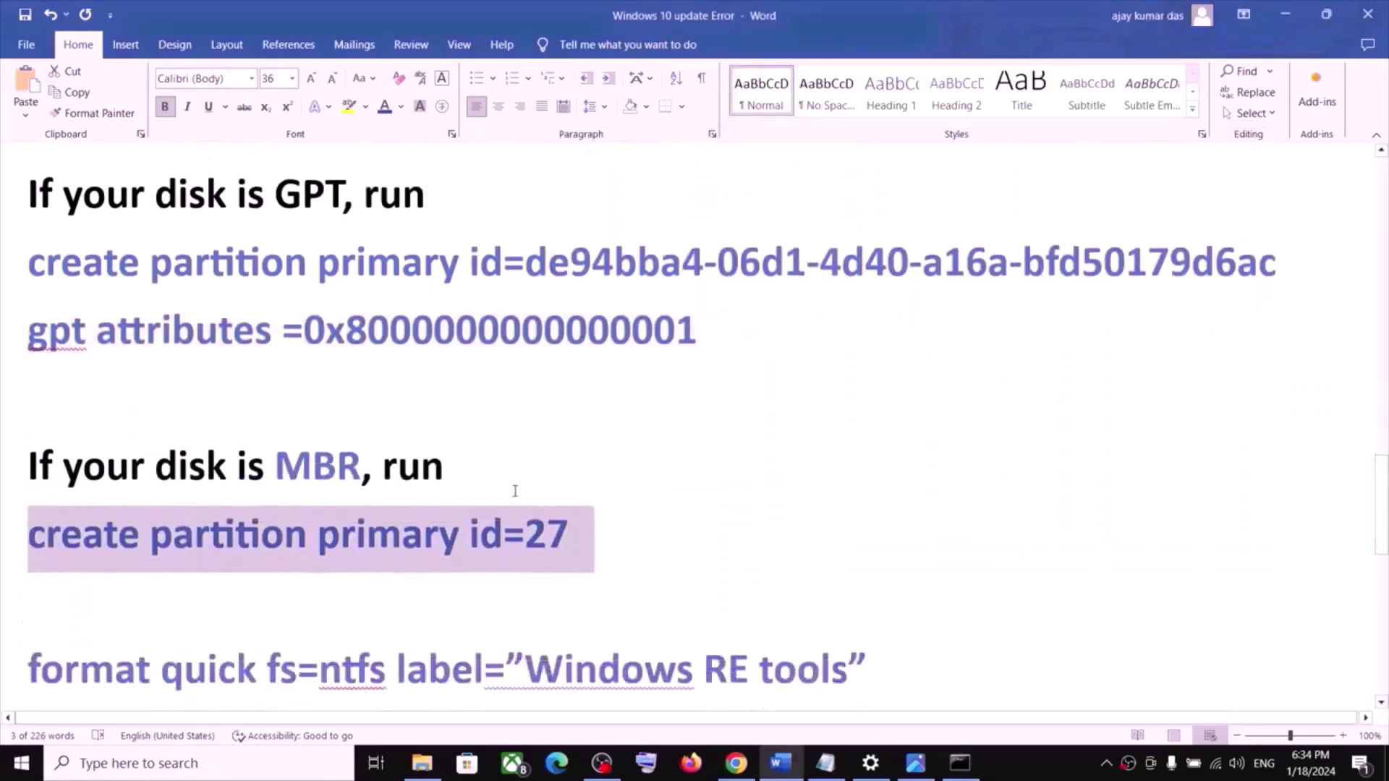
scroll(509, 428, down, 1)
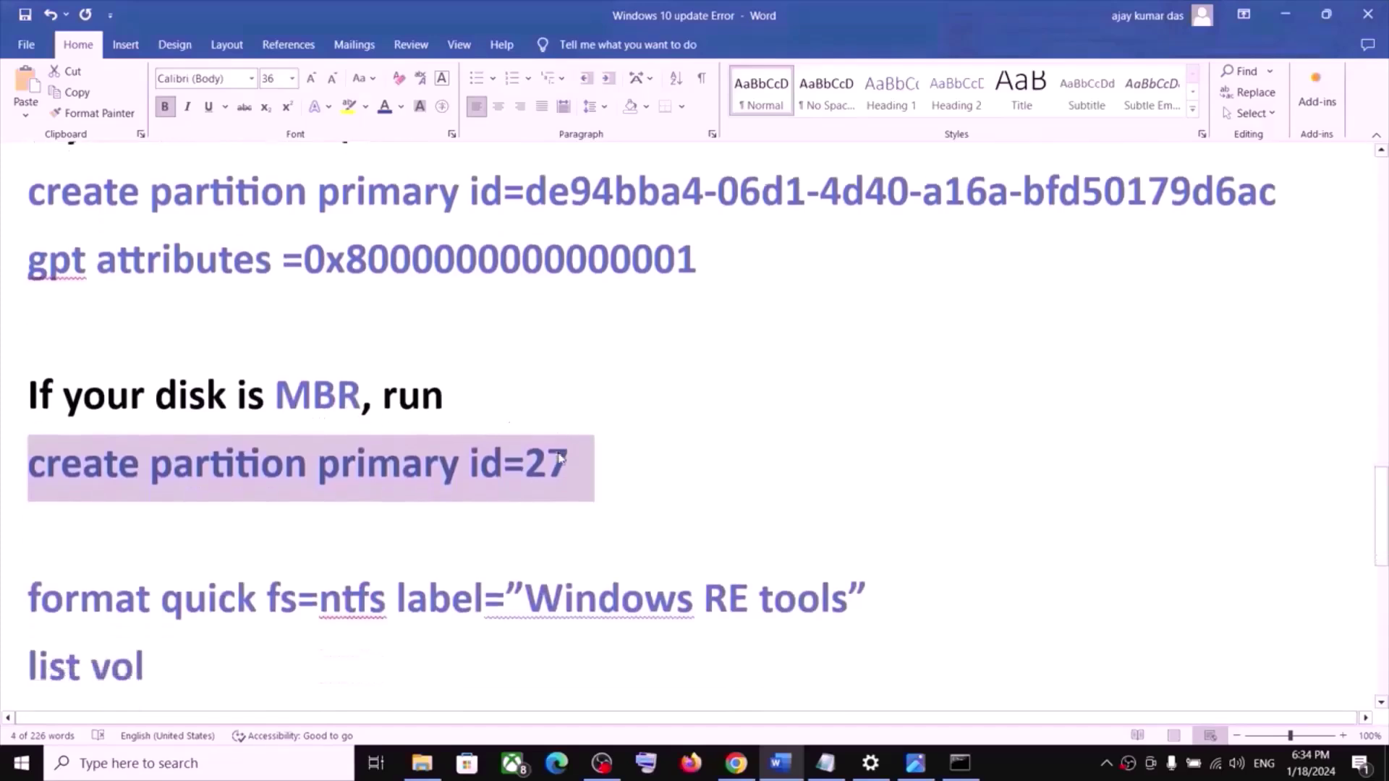
click(300, 499)
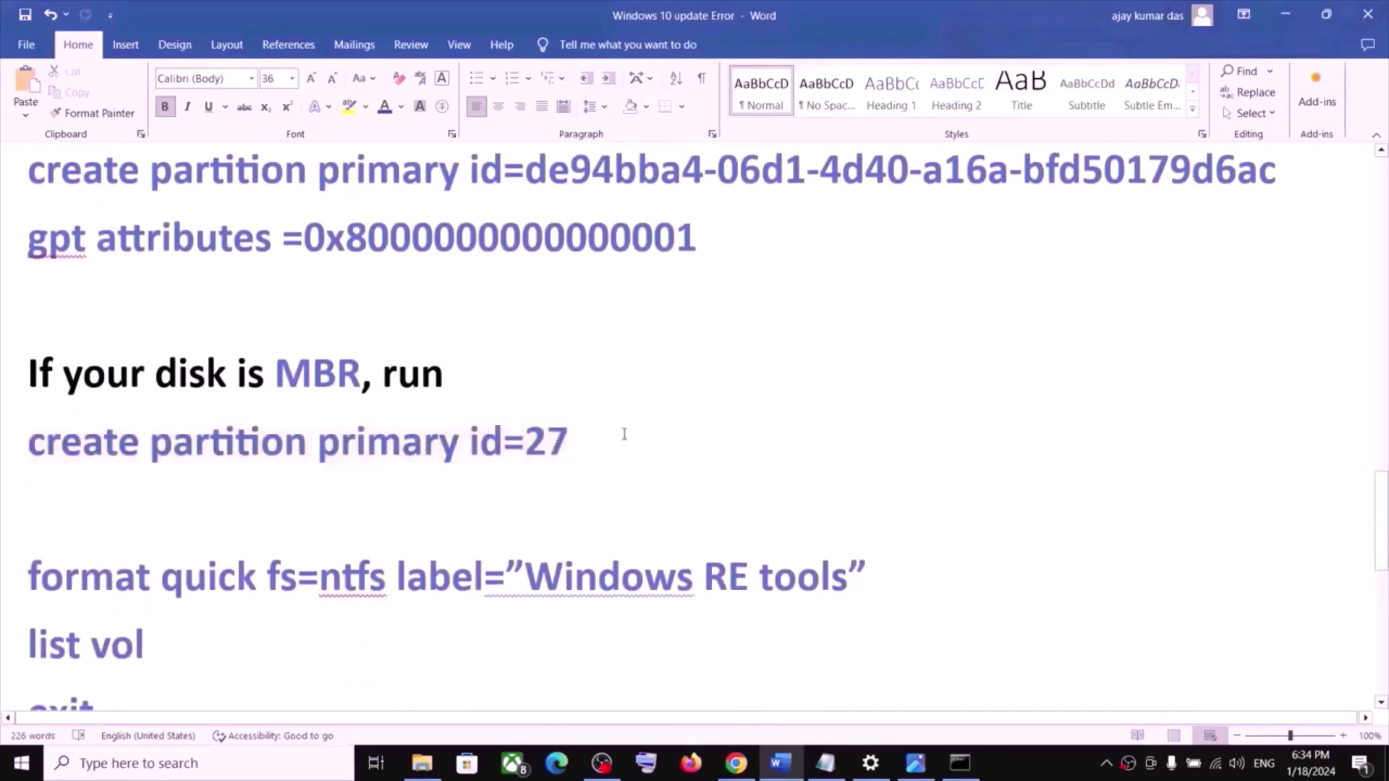
scroll(619, 438, down, 1)
scroll(604, 444, down, 1)
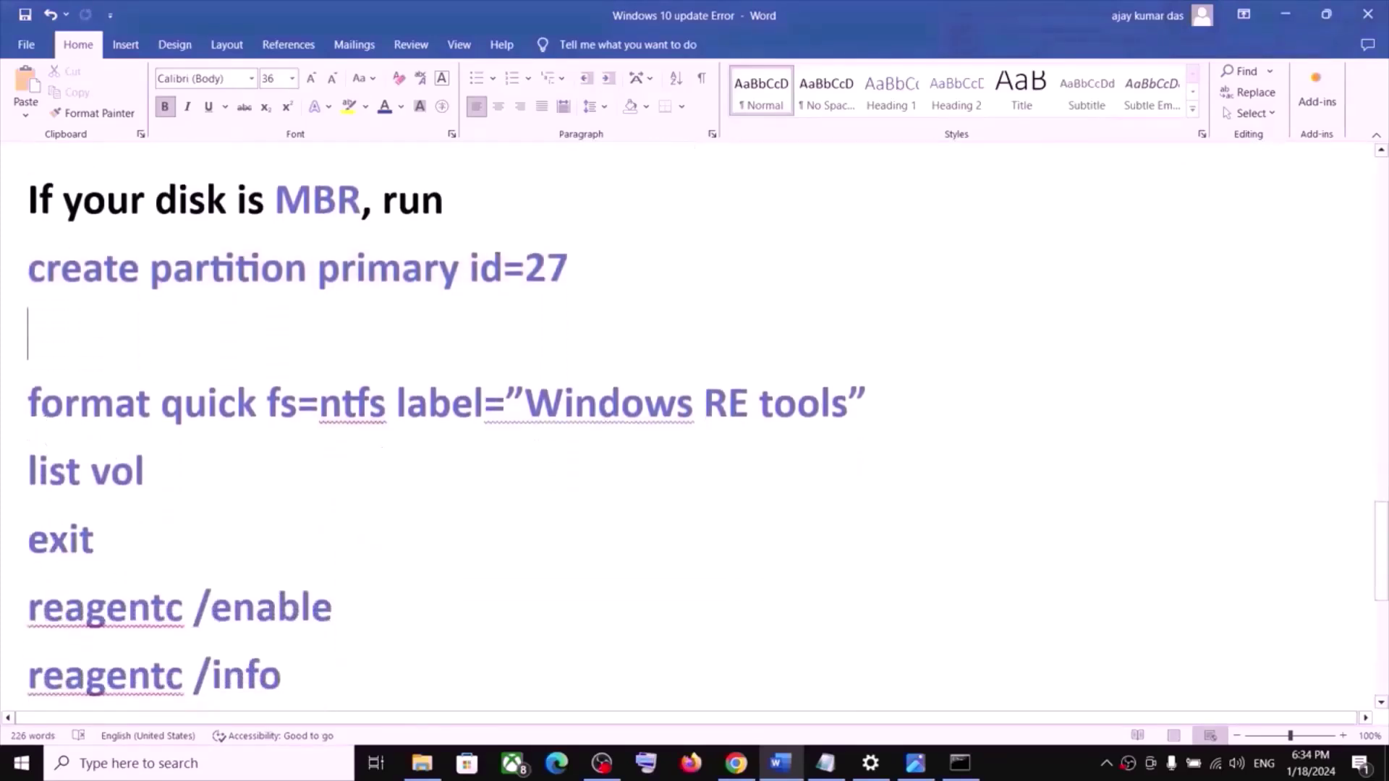
scroll(604, 444, down, 2)
drag(29, 264, 285, 550)
click(111, 340)
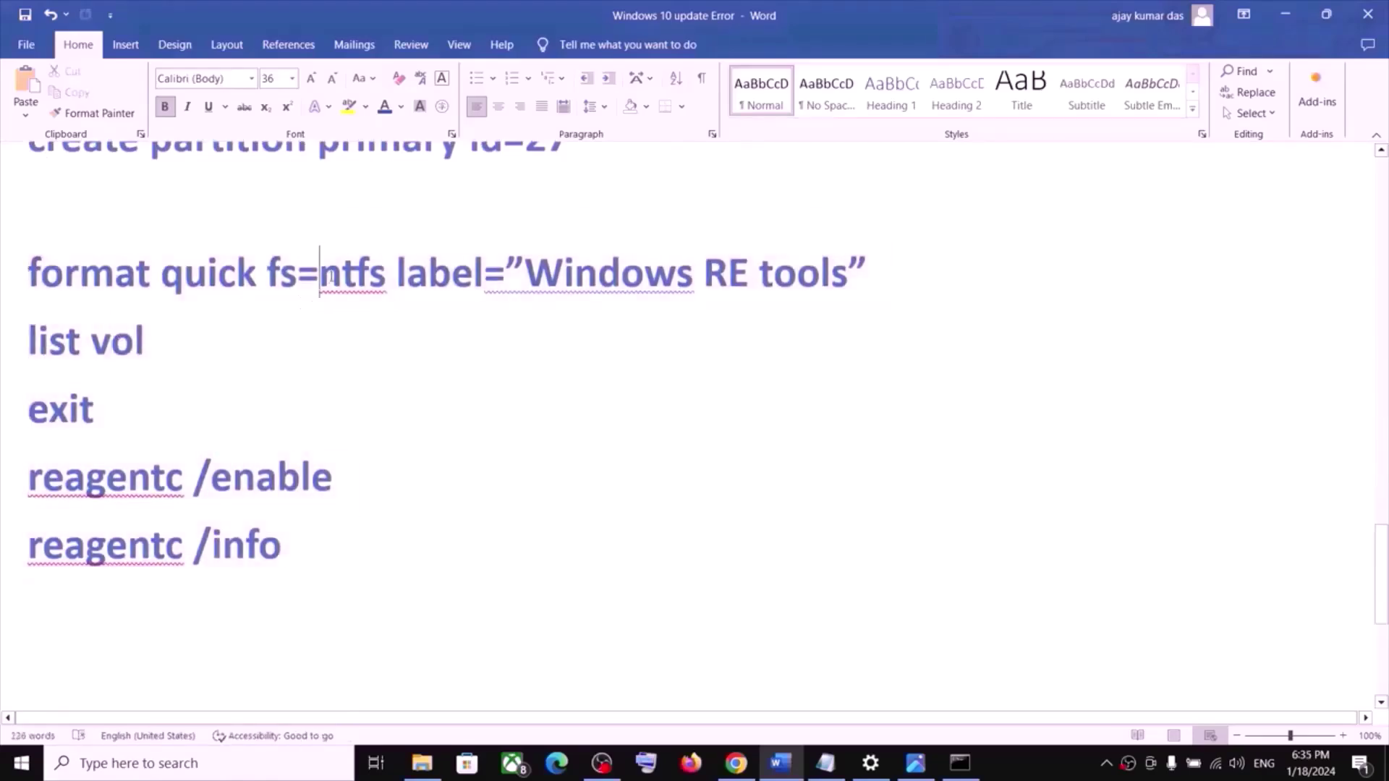
- Quick-format the new partition as NTFS labelled "Windows RE tools" in DiskPart
triple_click(331, 279)
double_click(332, 280)
triple_click(331, 280)
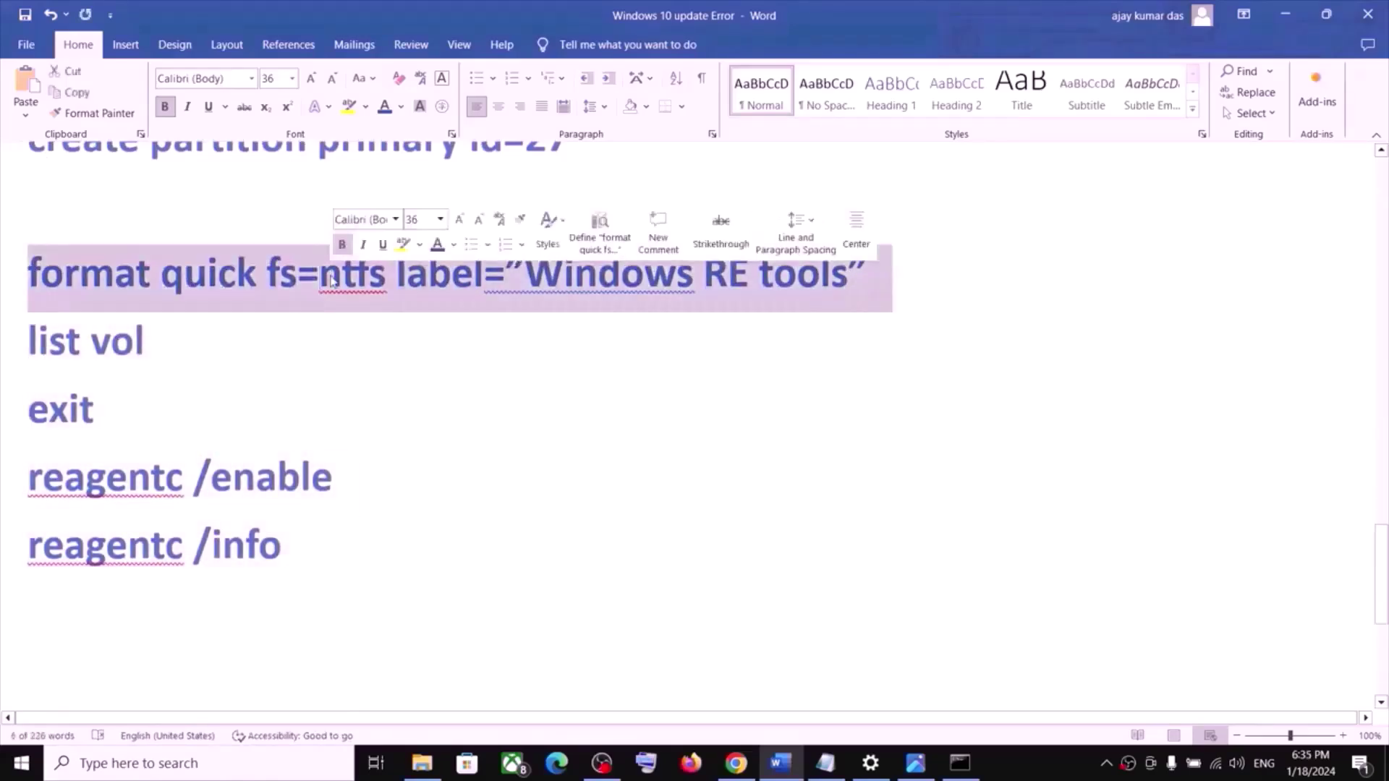
key(ctrl+c)
key(alt+Tab)
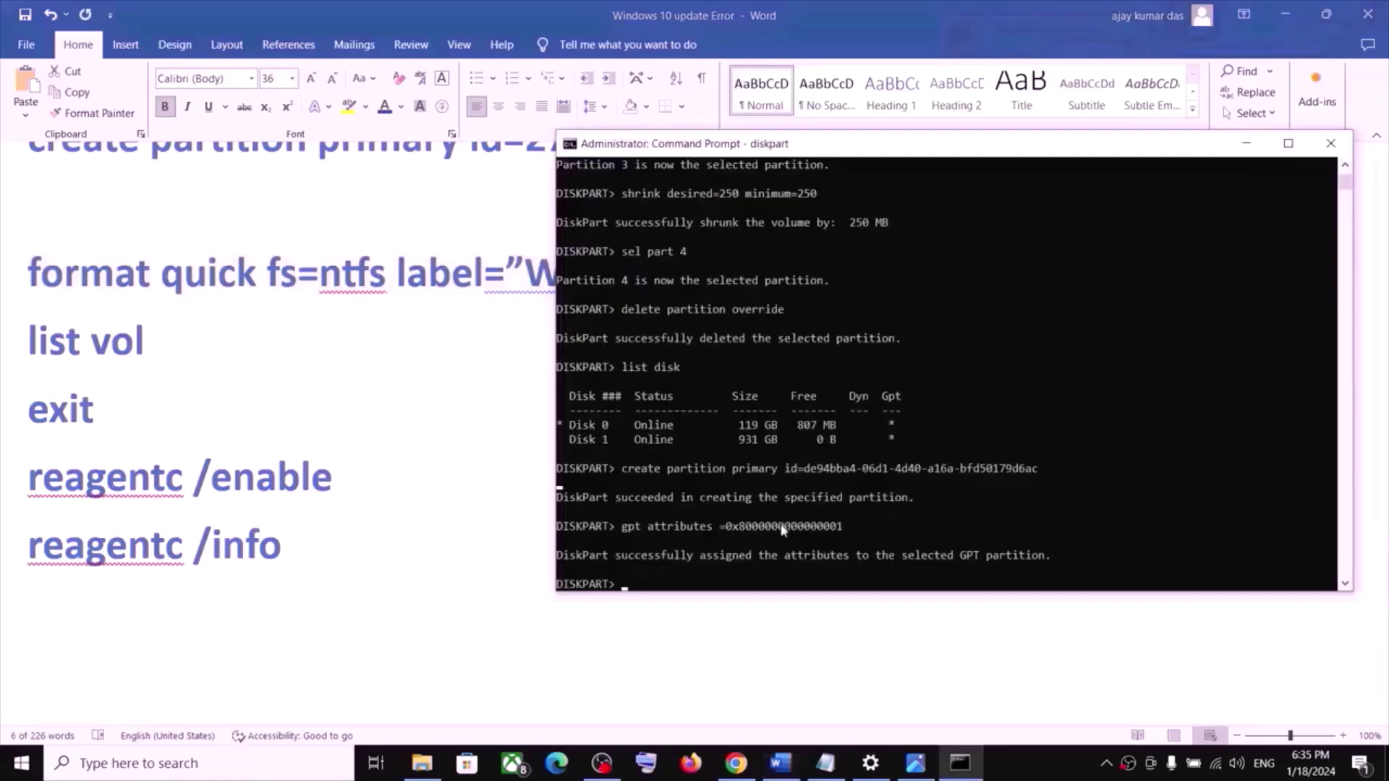
right_click(782, 528)
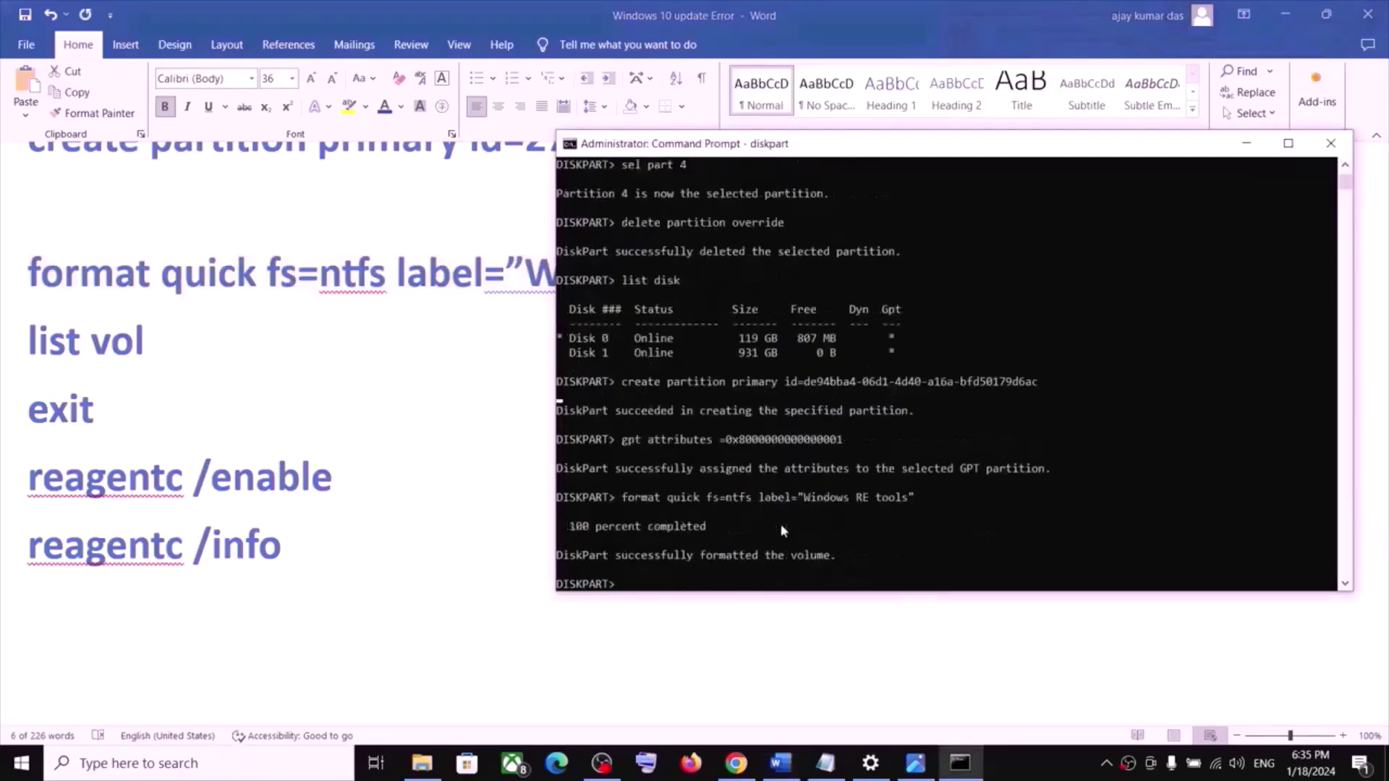
key(alt+Tab)
- Run 'list vol' to confirm the 807 MB hidden Windows RE volume
triple_click(80, 345)
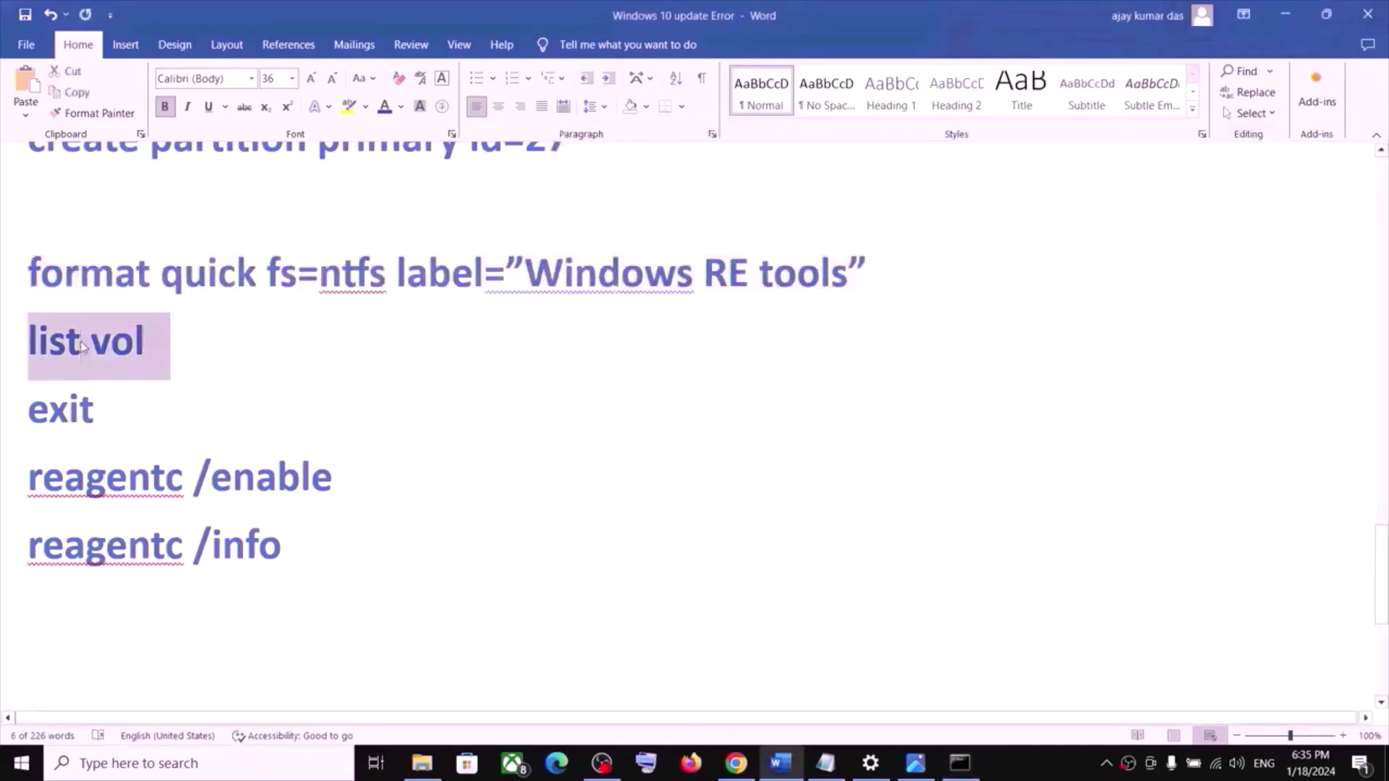
key(ctrl+c)
key(alt+Tab)
key(ctrl+v)
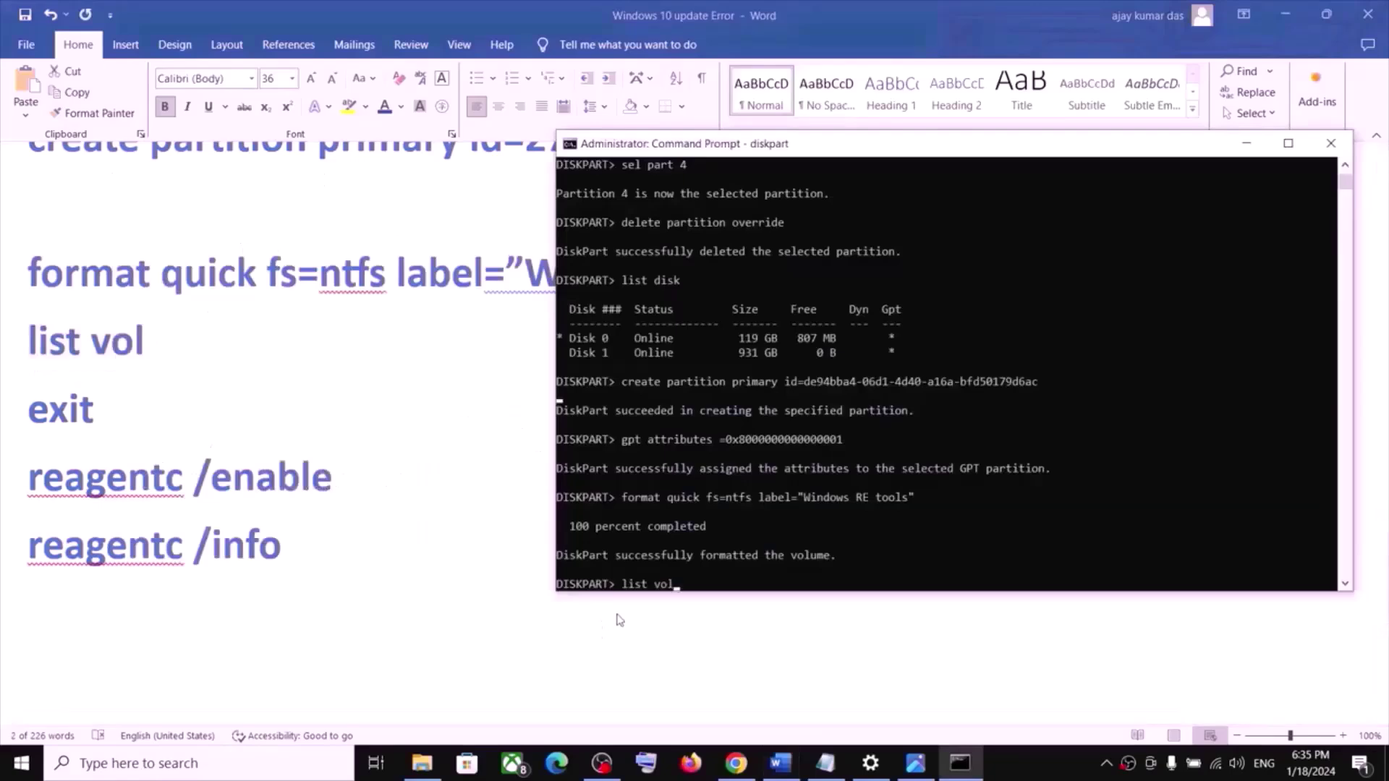
key(Return)
key(alt+Tab)
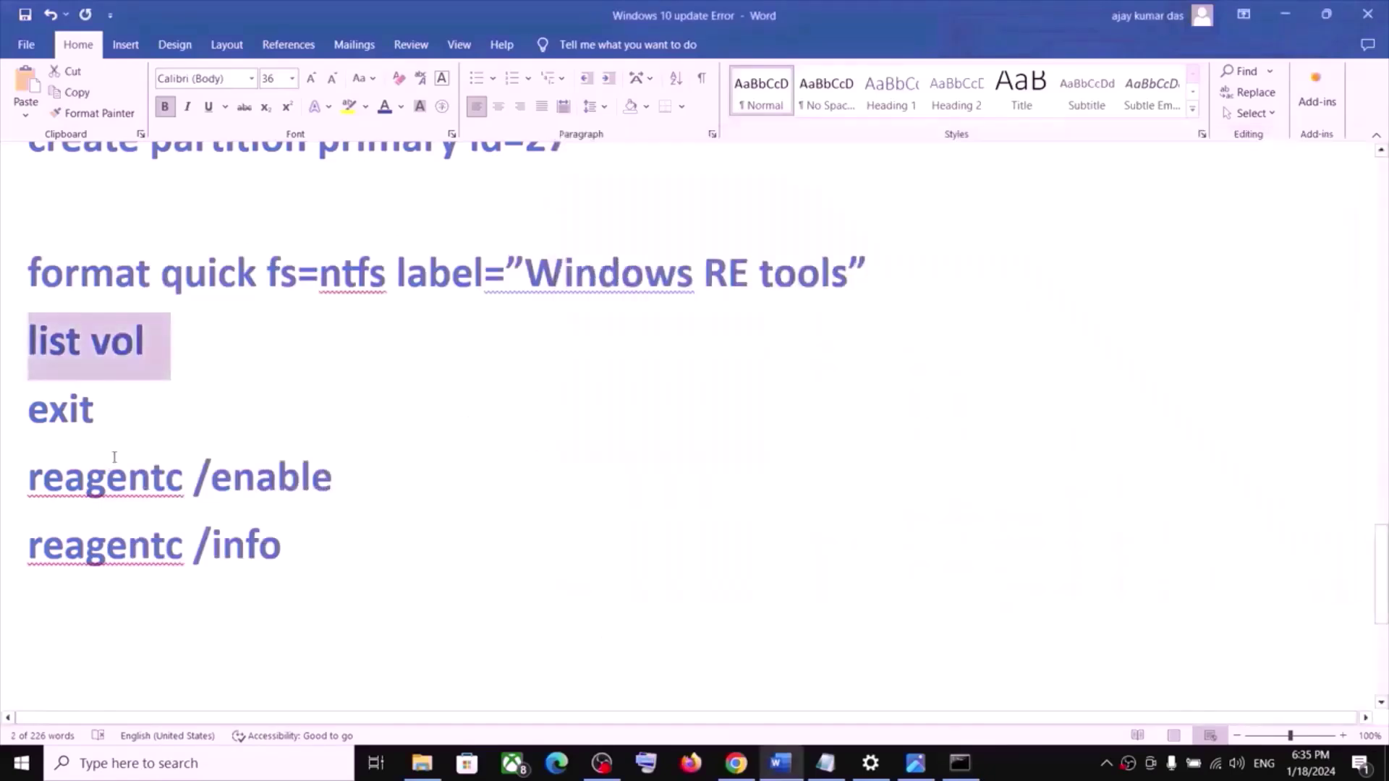
- Run 'exit' to leave DiskPart
triple_click(68, 413)
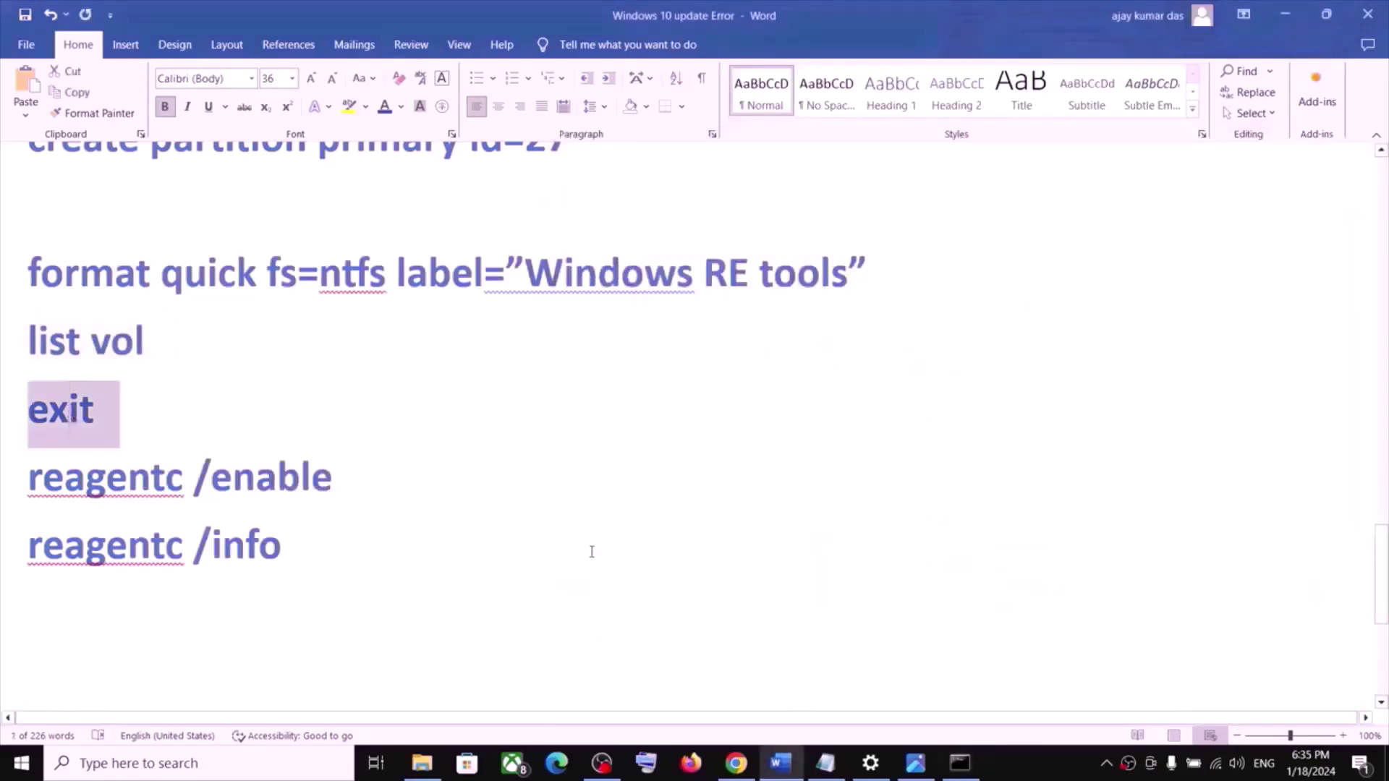
key(ctrl+c)
key(alt+Tab)
key(ctrl+v)
key(Return)
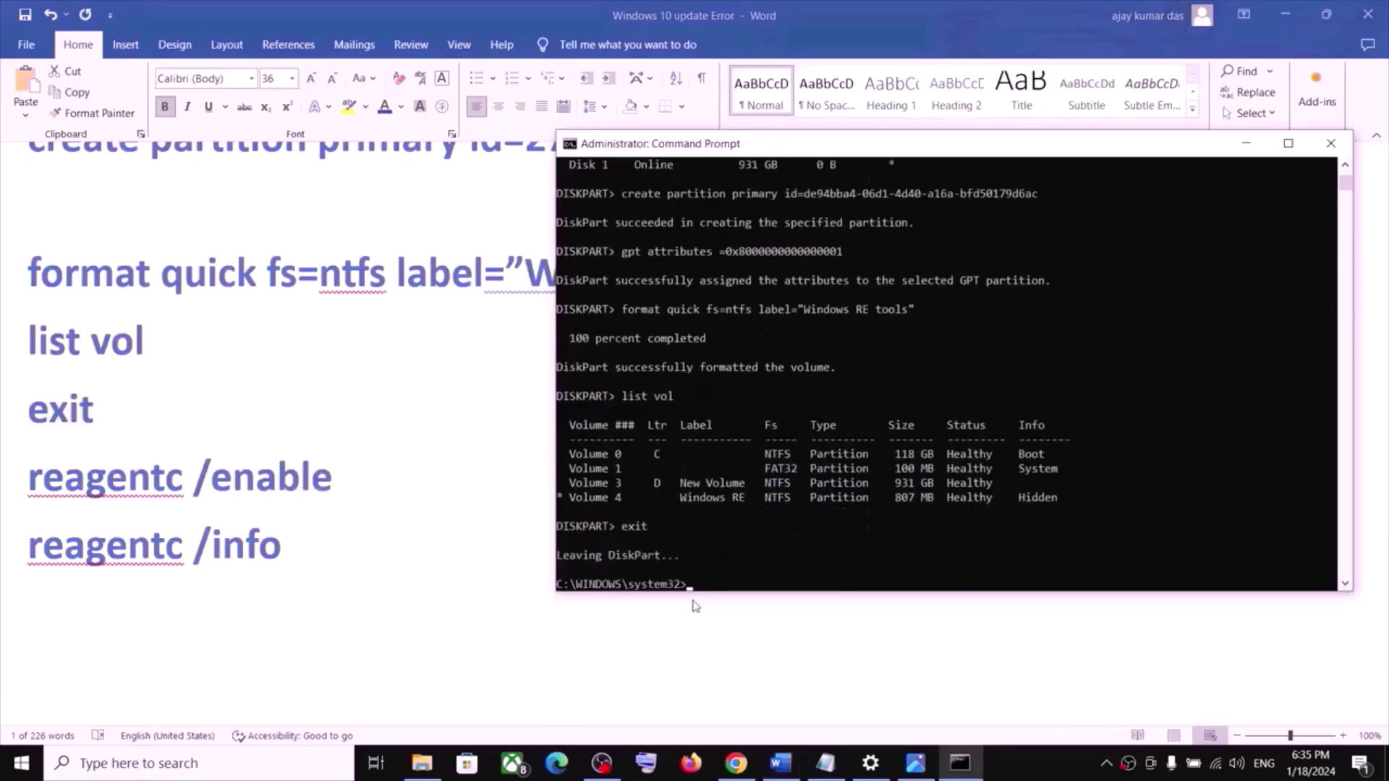
key(alt+Tab)
- Run 'reagentc /enable' to re-enable Windows RE
triple_click(179, 484)
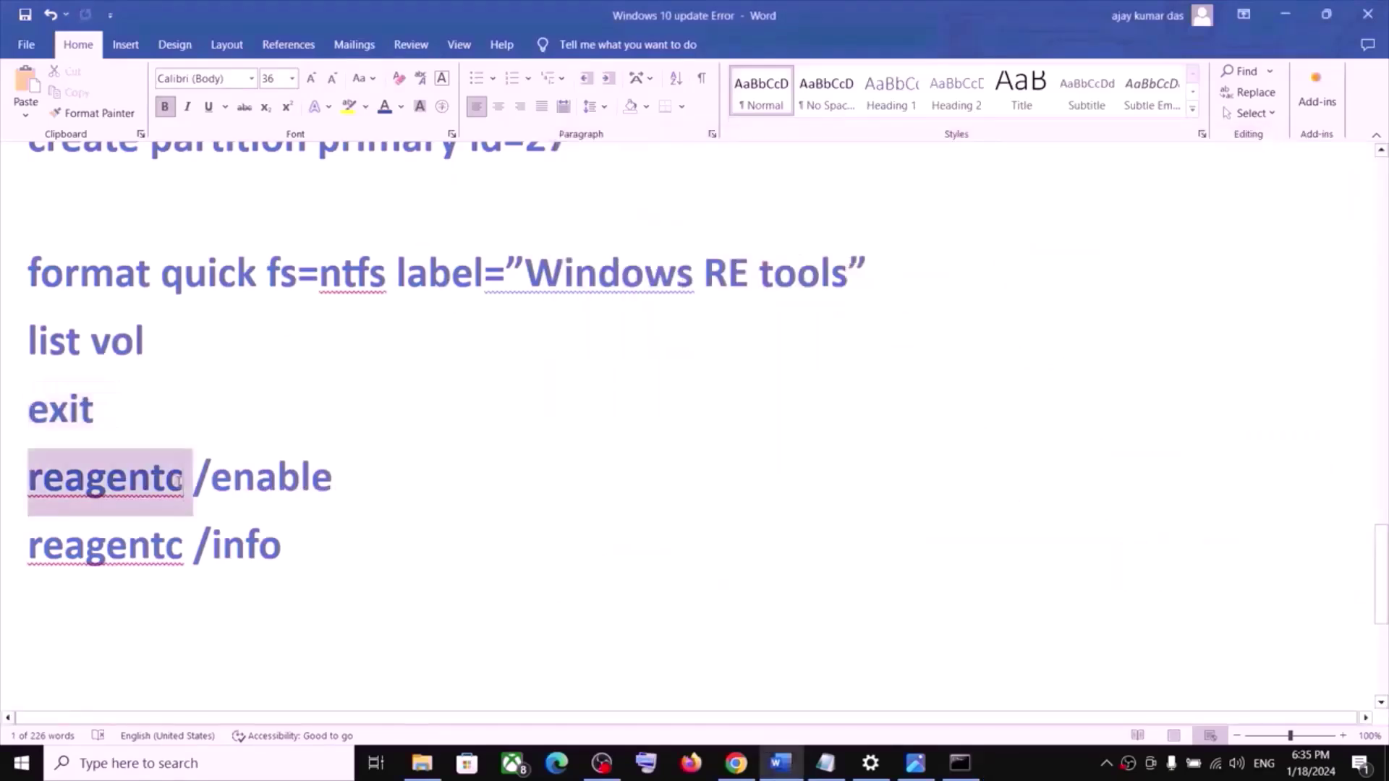
key(ctrl+c)
key(alt+Tab)
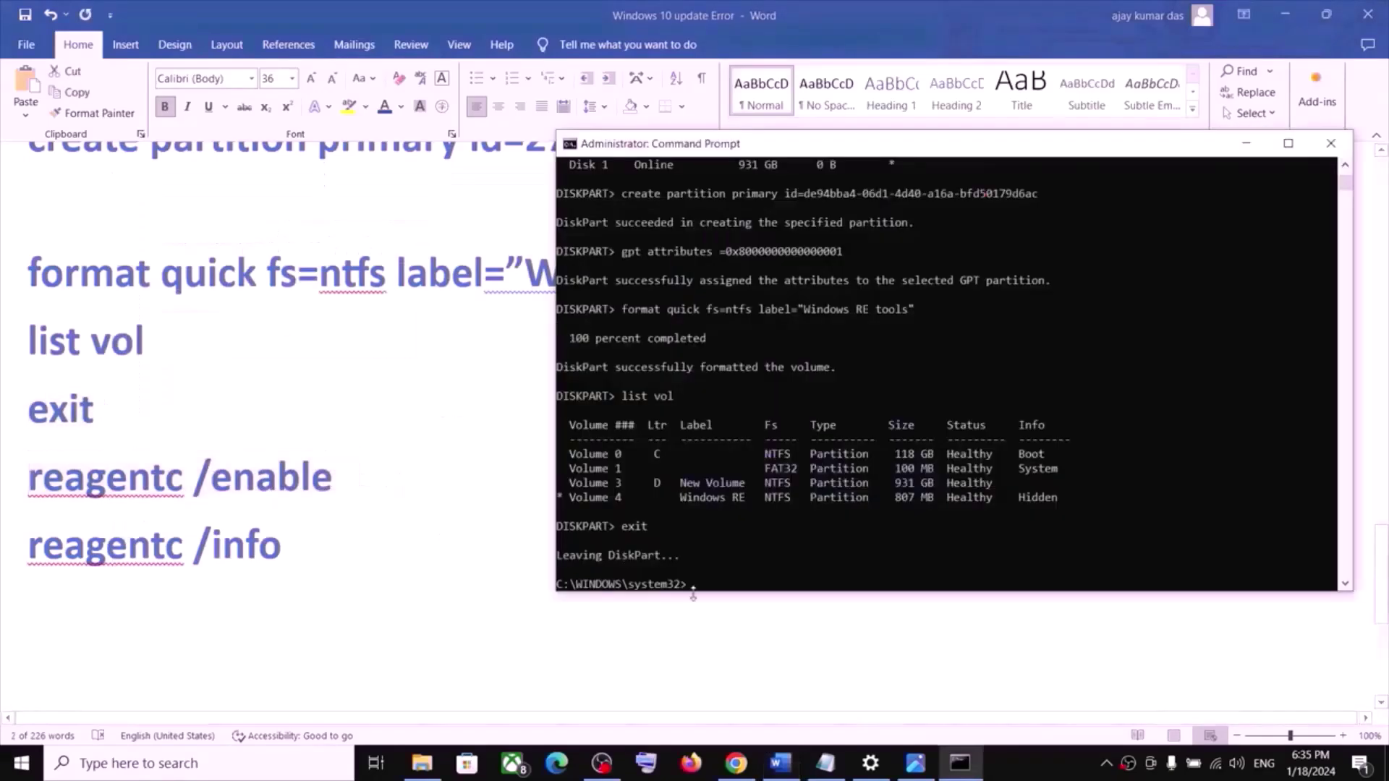
key(ctrl+v)
key(Return)
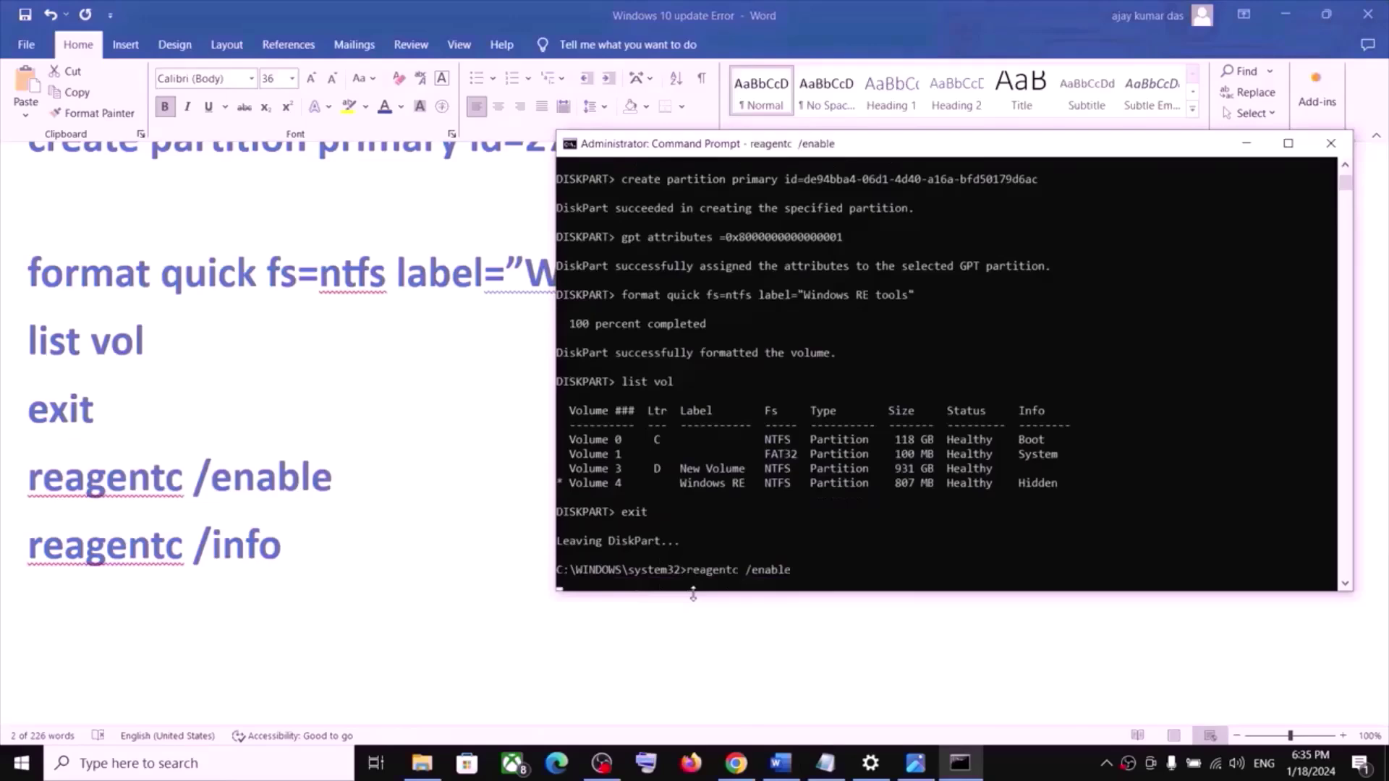
key(alt+Tab)
- Run 'reagentc /info' to confirm Windows RE status is Enabled
triple_click(127, 548)
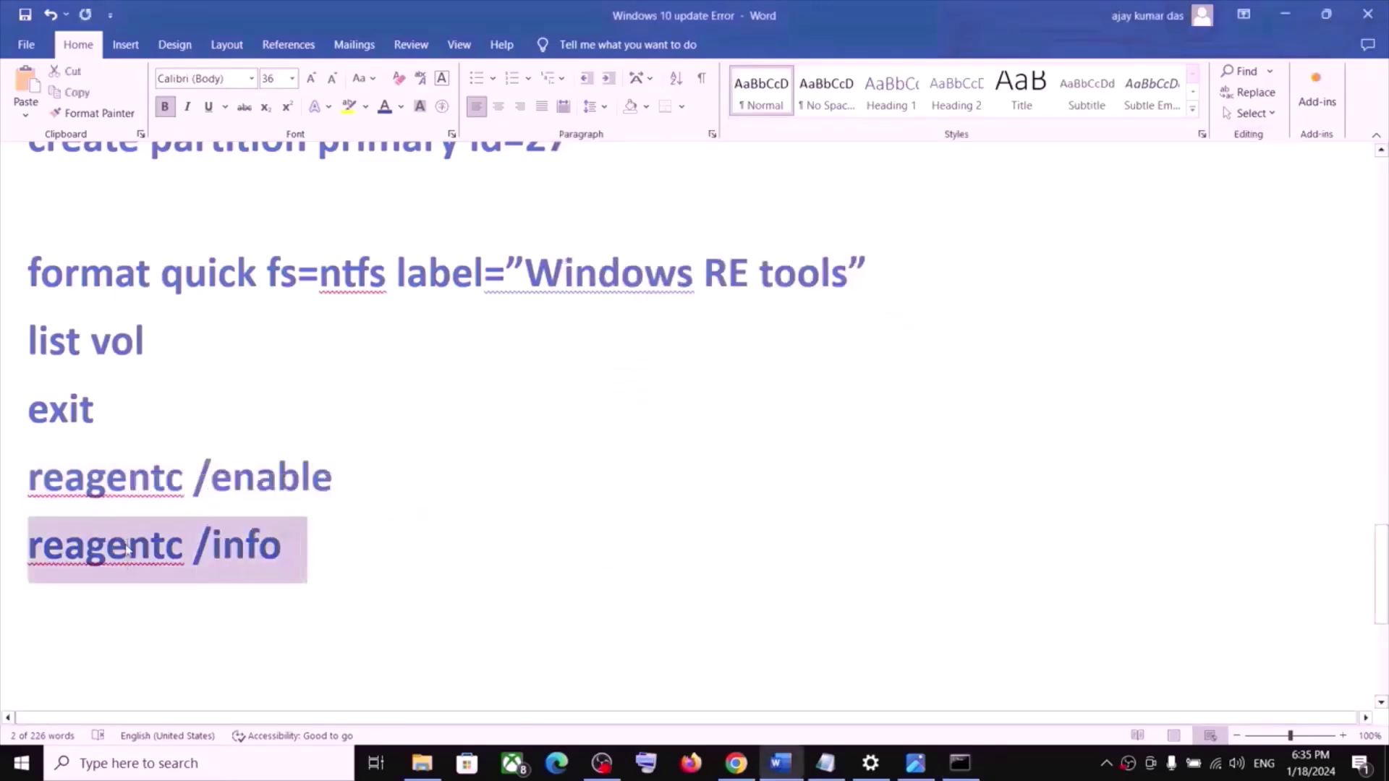
key(ctrl+c)
key(alt+Tab)
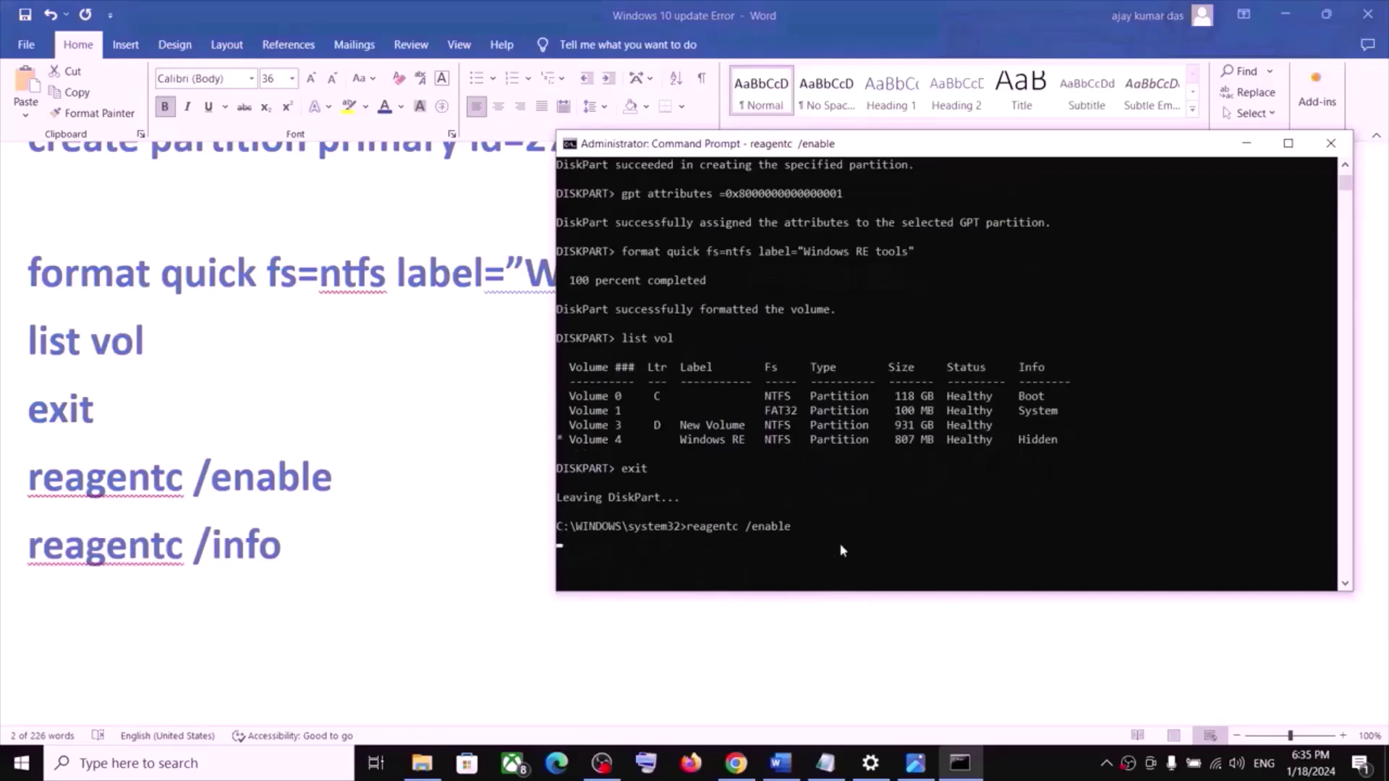
click(1031, 763)
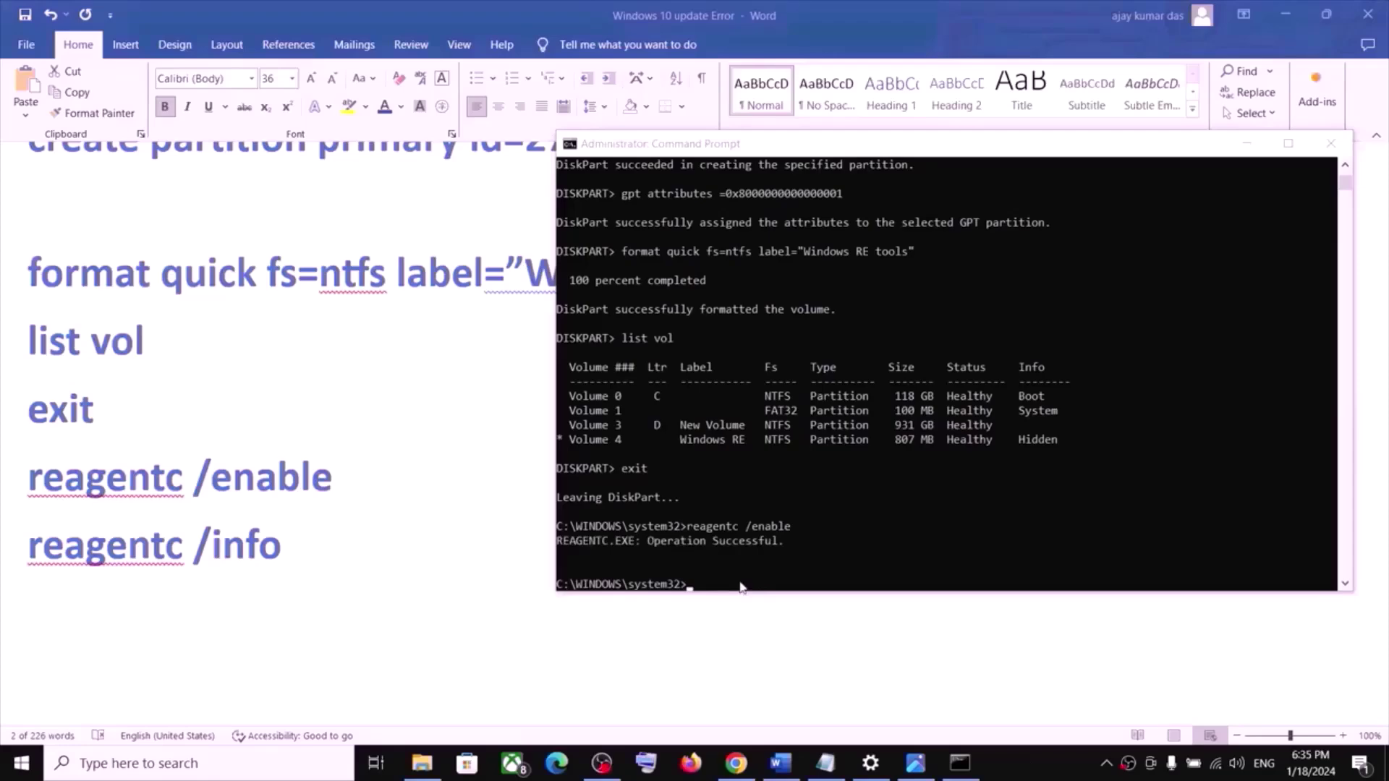
click(2, 495)
double_click(128, 550)
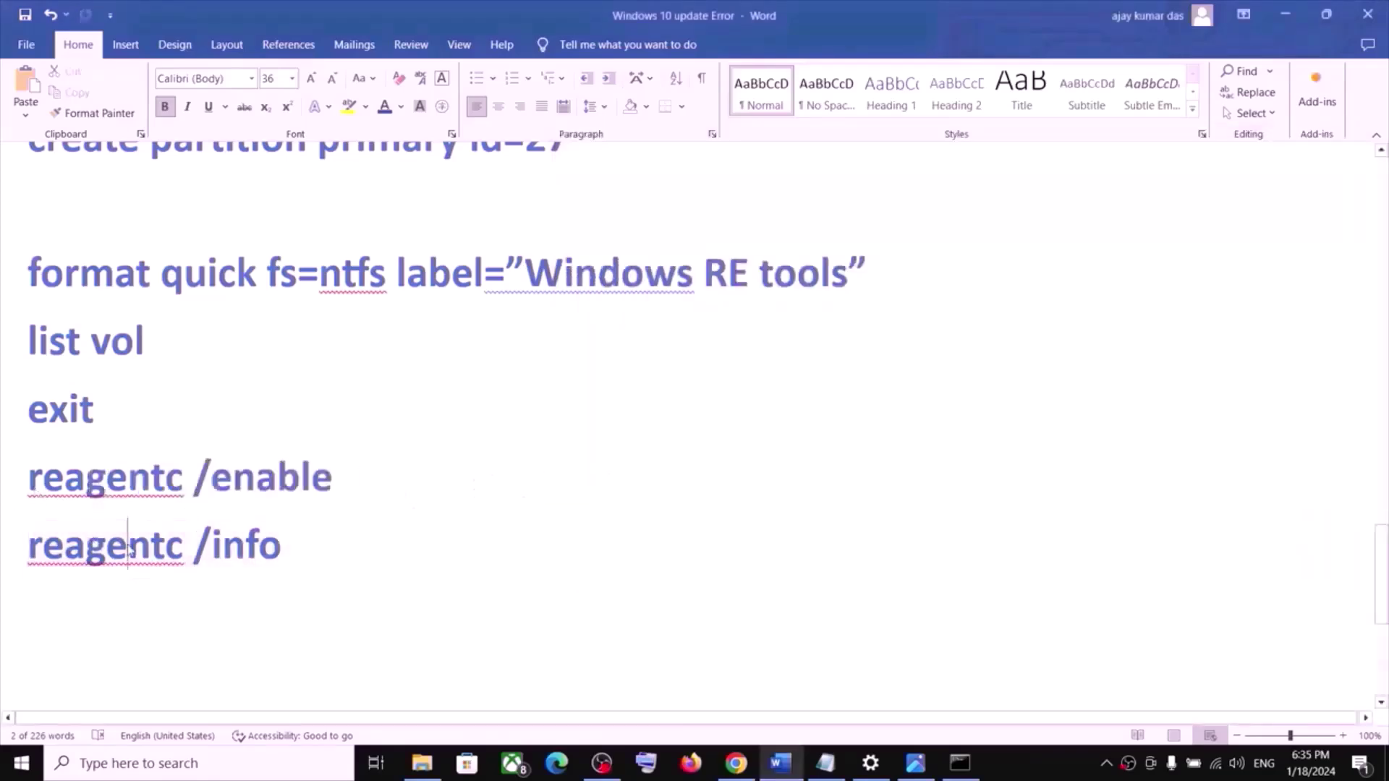
triple_click(129, 550)
double_click(129, 550)
triple_click(129, 550)
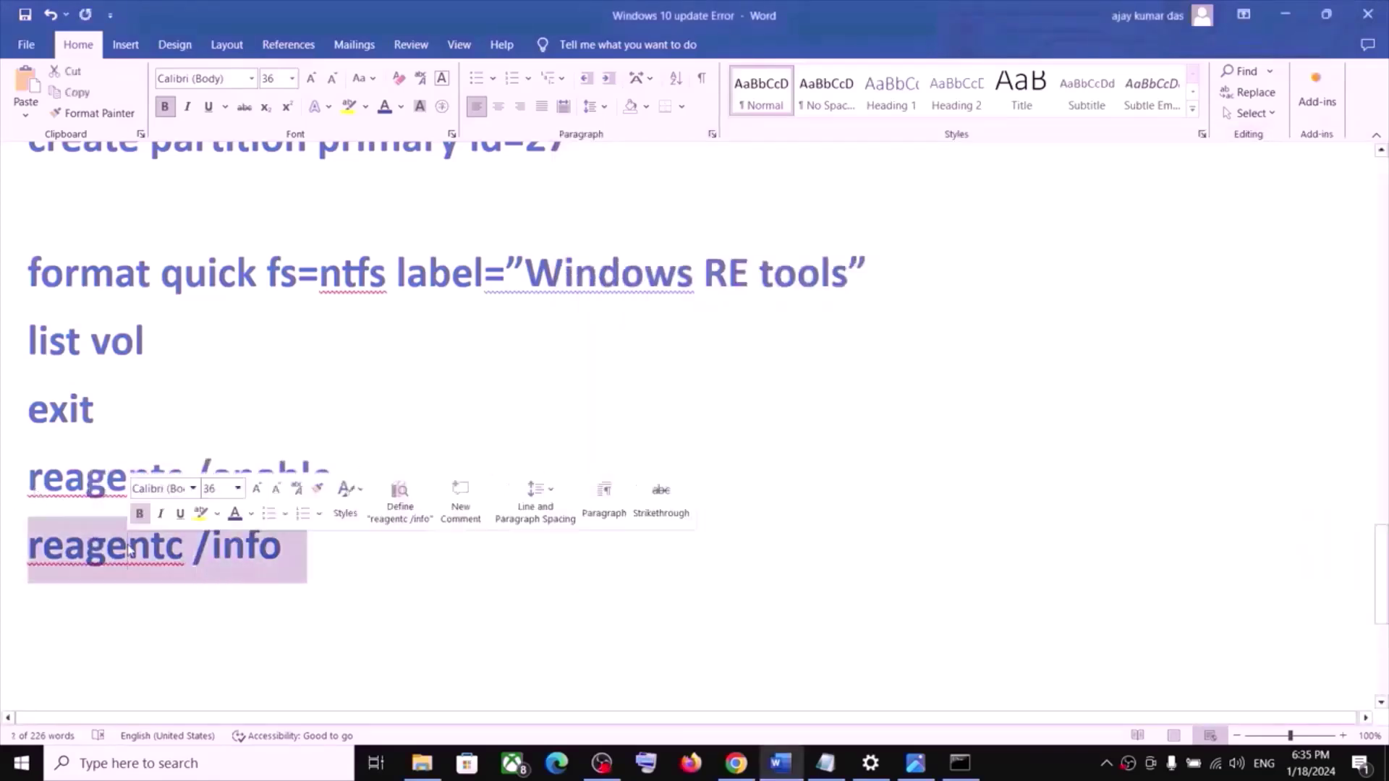
key(alt+Tab)
right_click(791, 552)
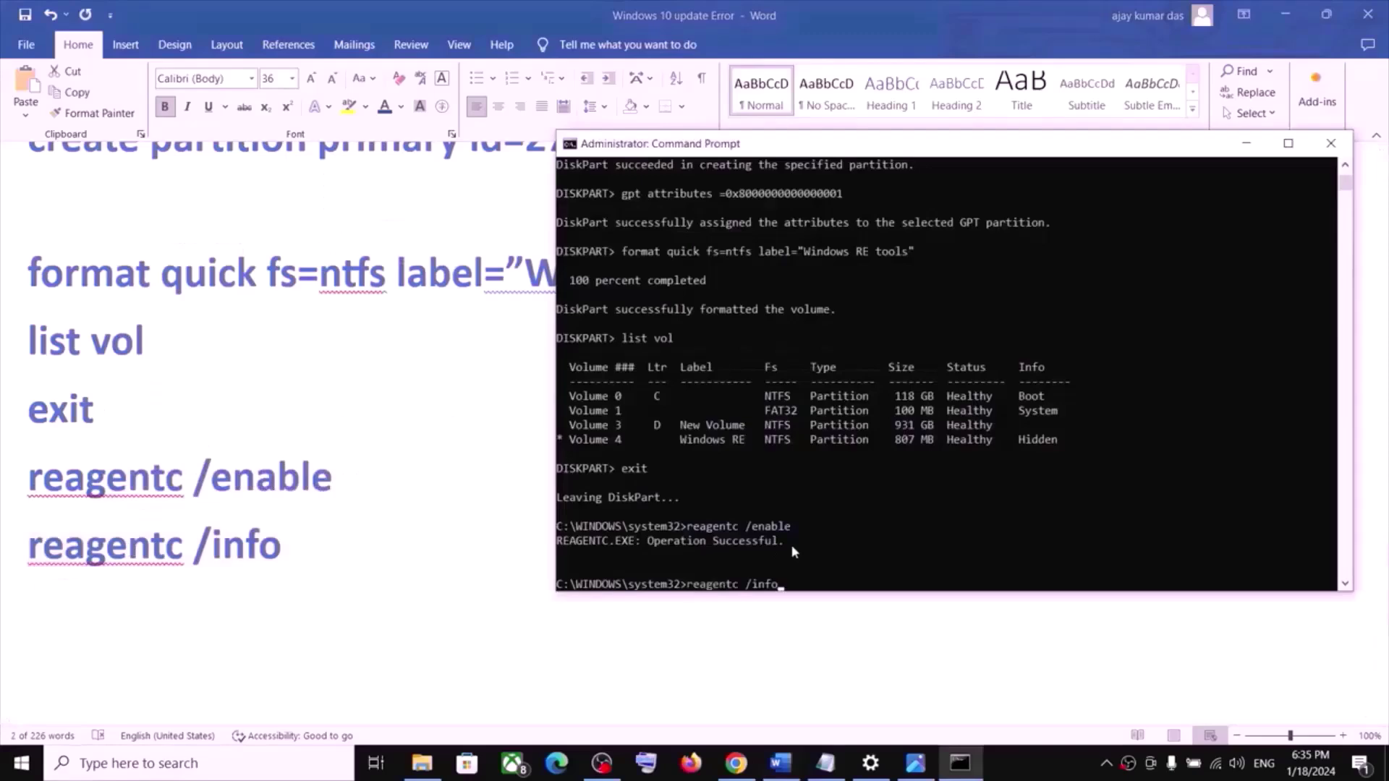
key(Return)
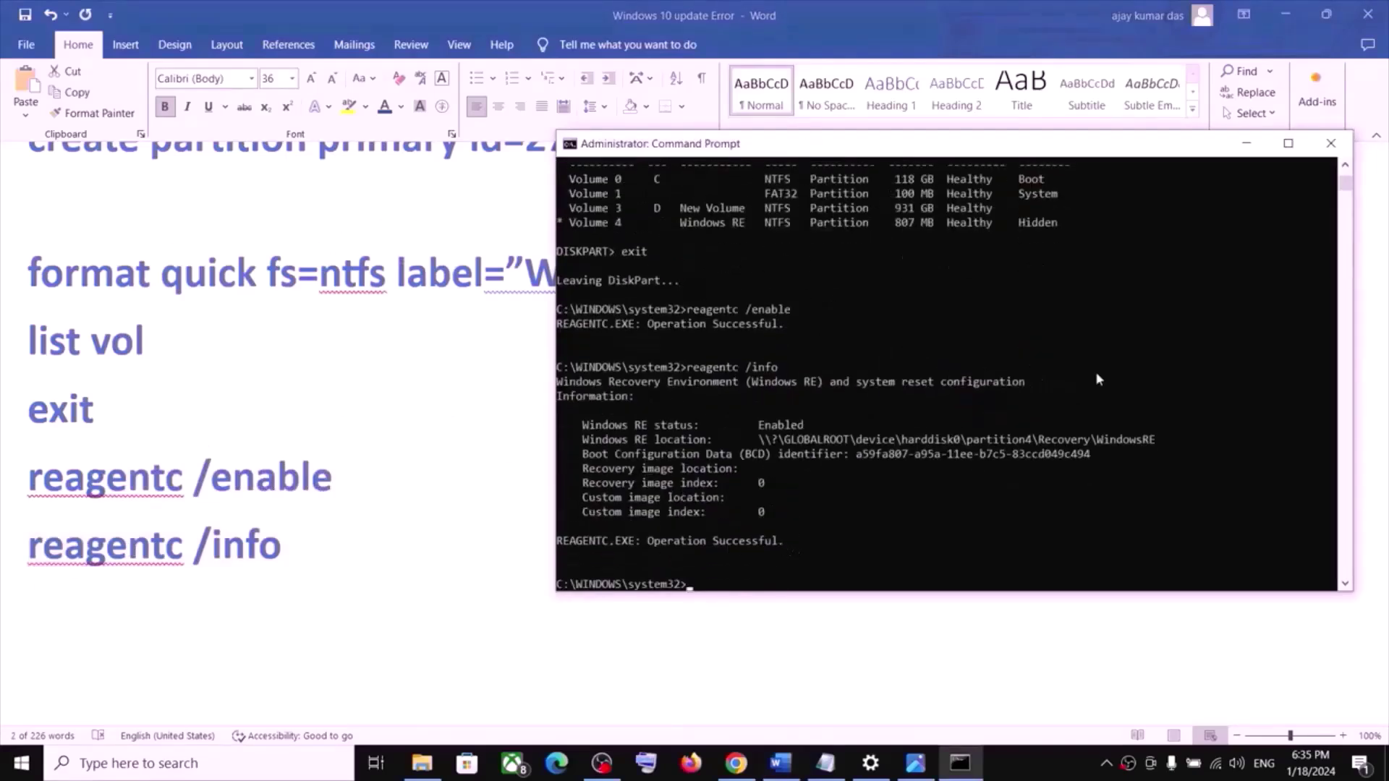
- Close Command Prompt, check Windows Update history for the 2024-01 cumulative updates, then minimize Settings
click(1334, 147)
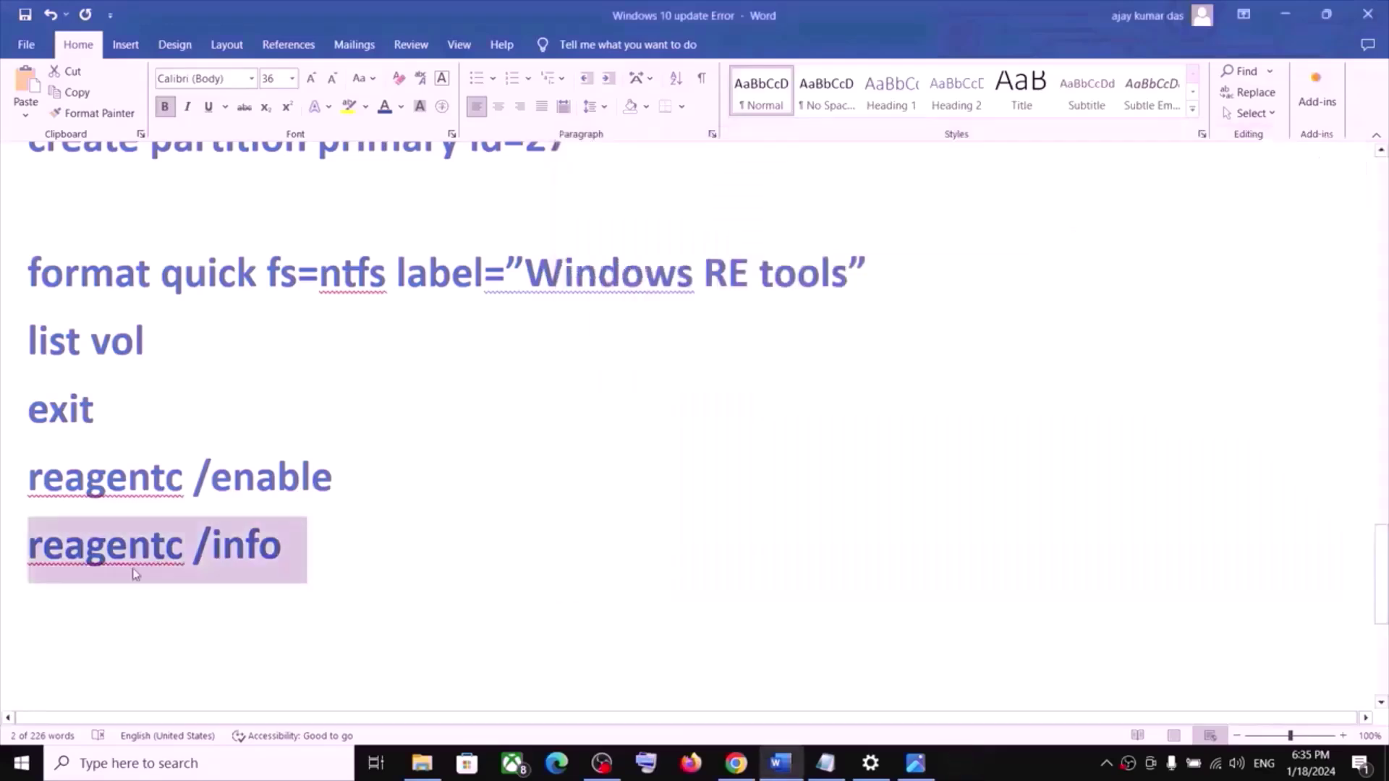
click(453, 394)
click(21, 763)
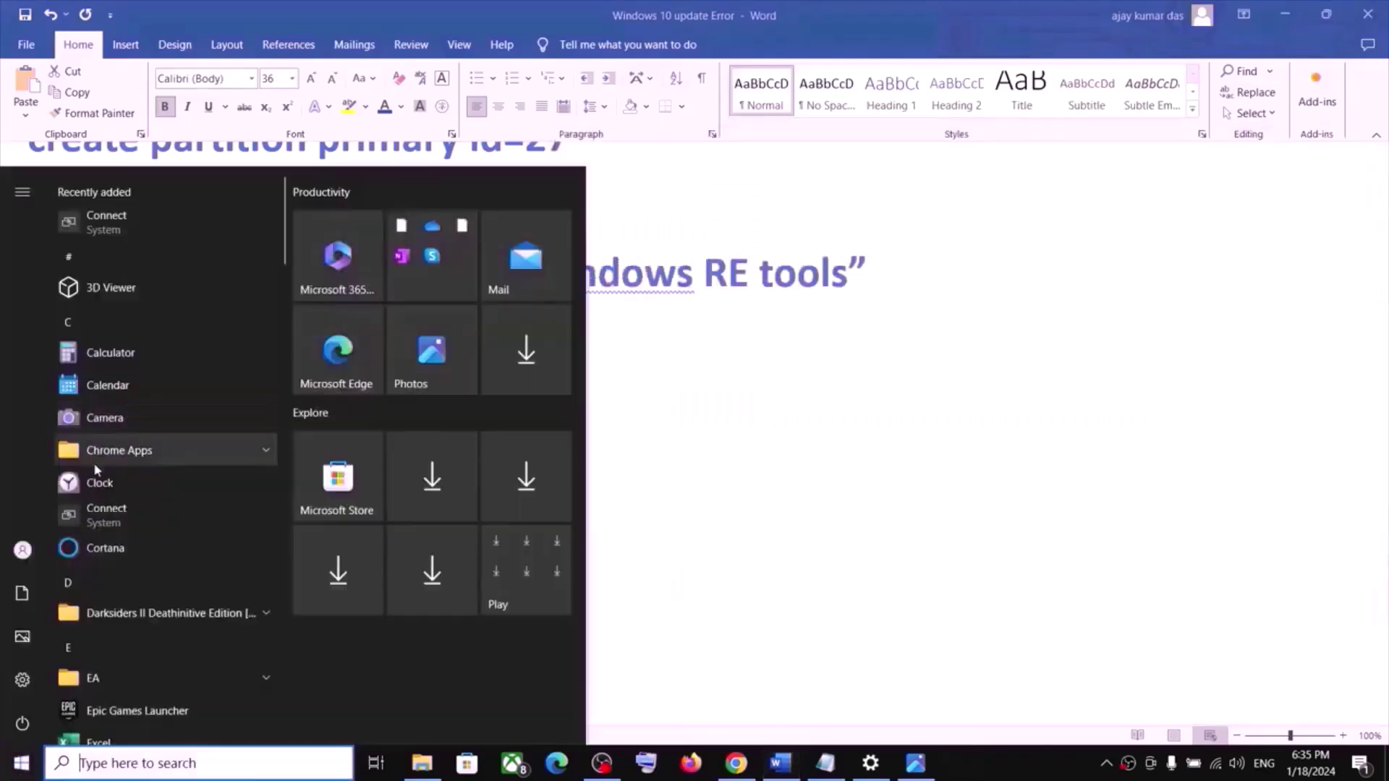
click(23, 678)
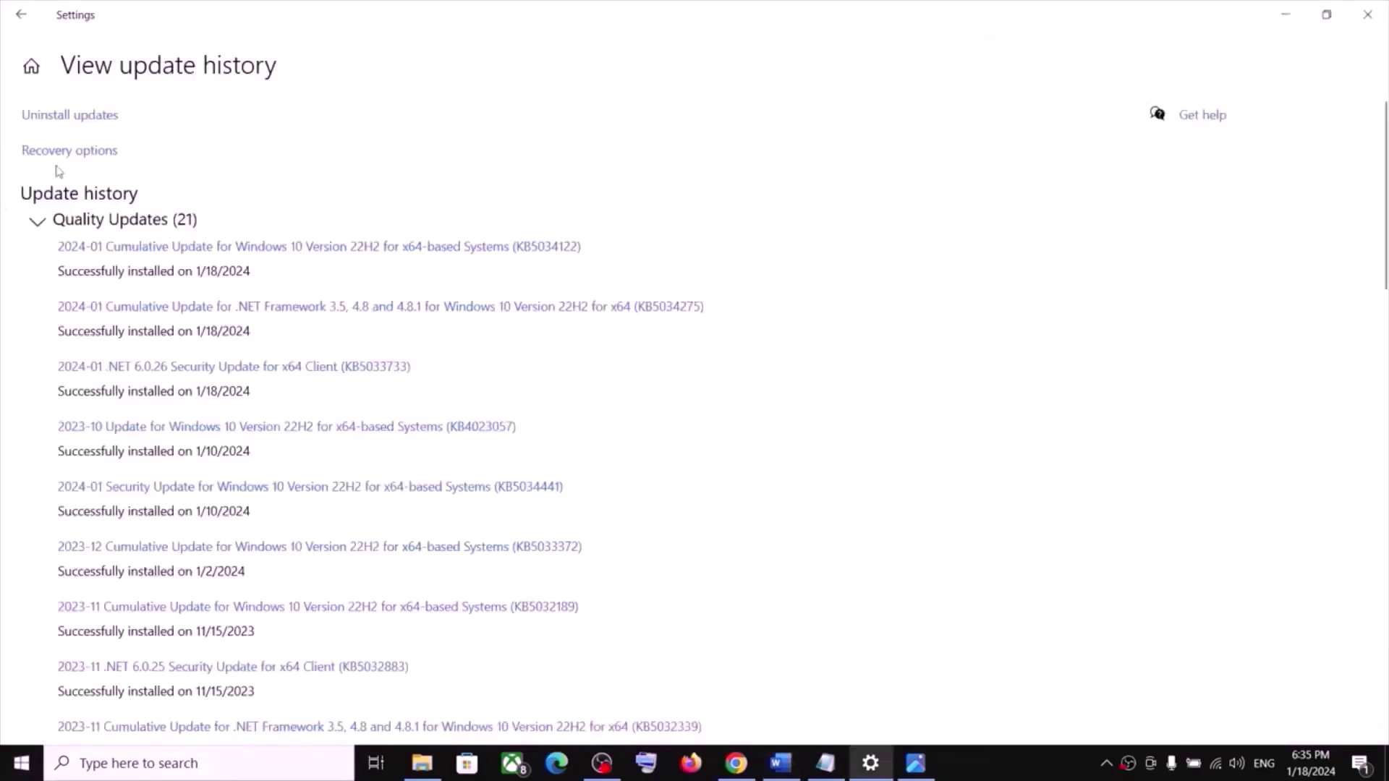
click(31, 67)
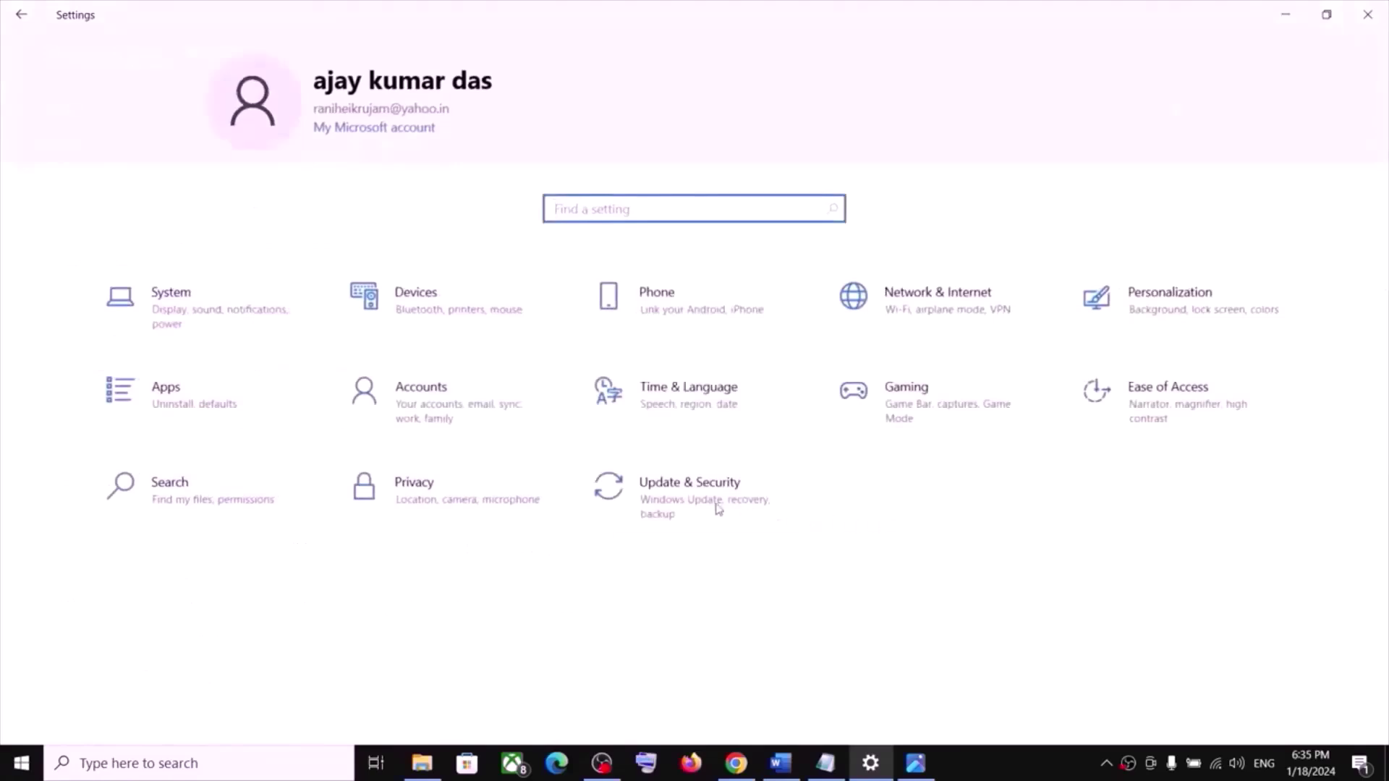
click(719, 509)
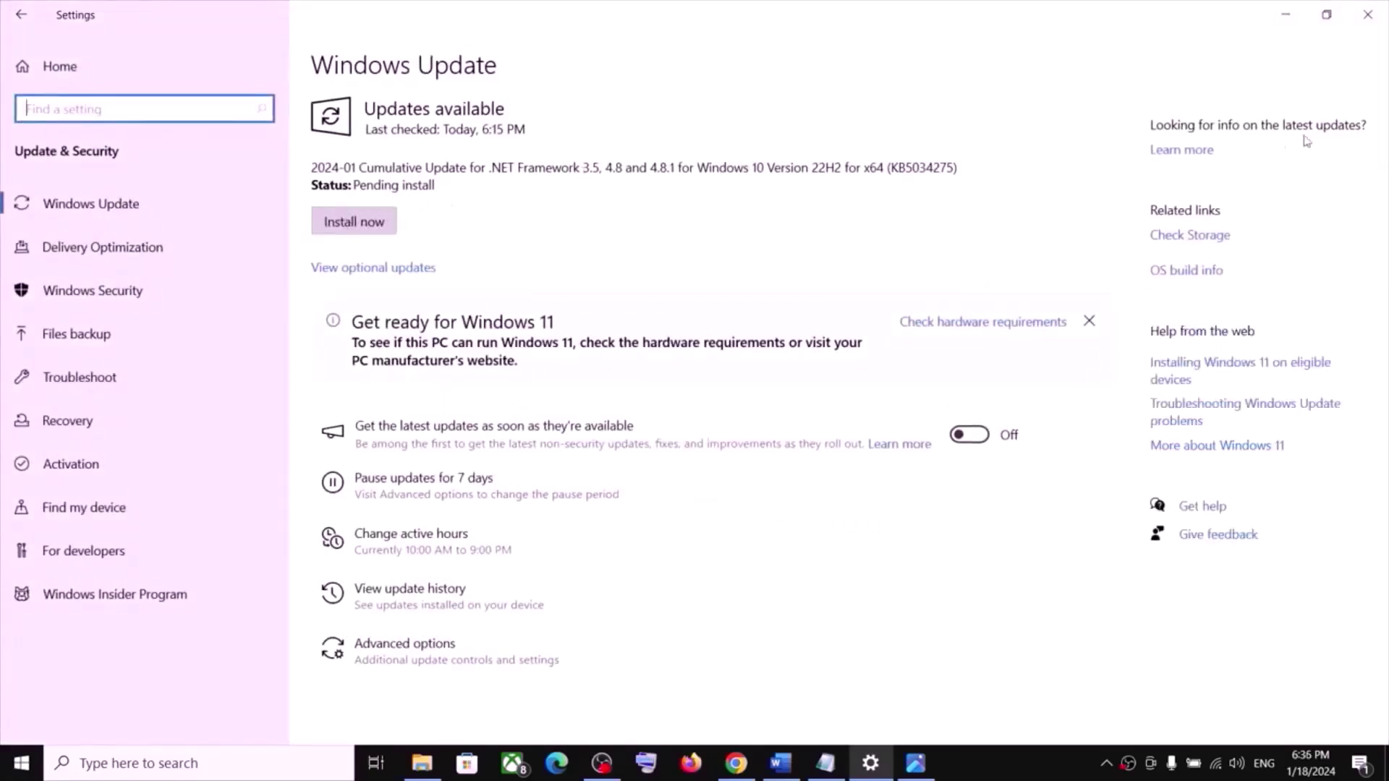
click(434, 593)
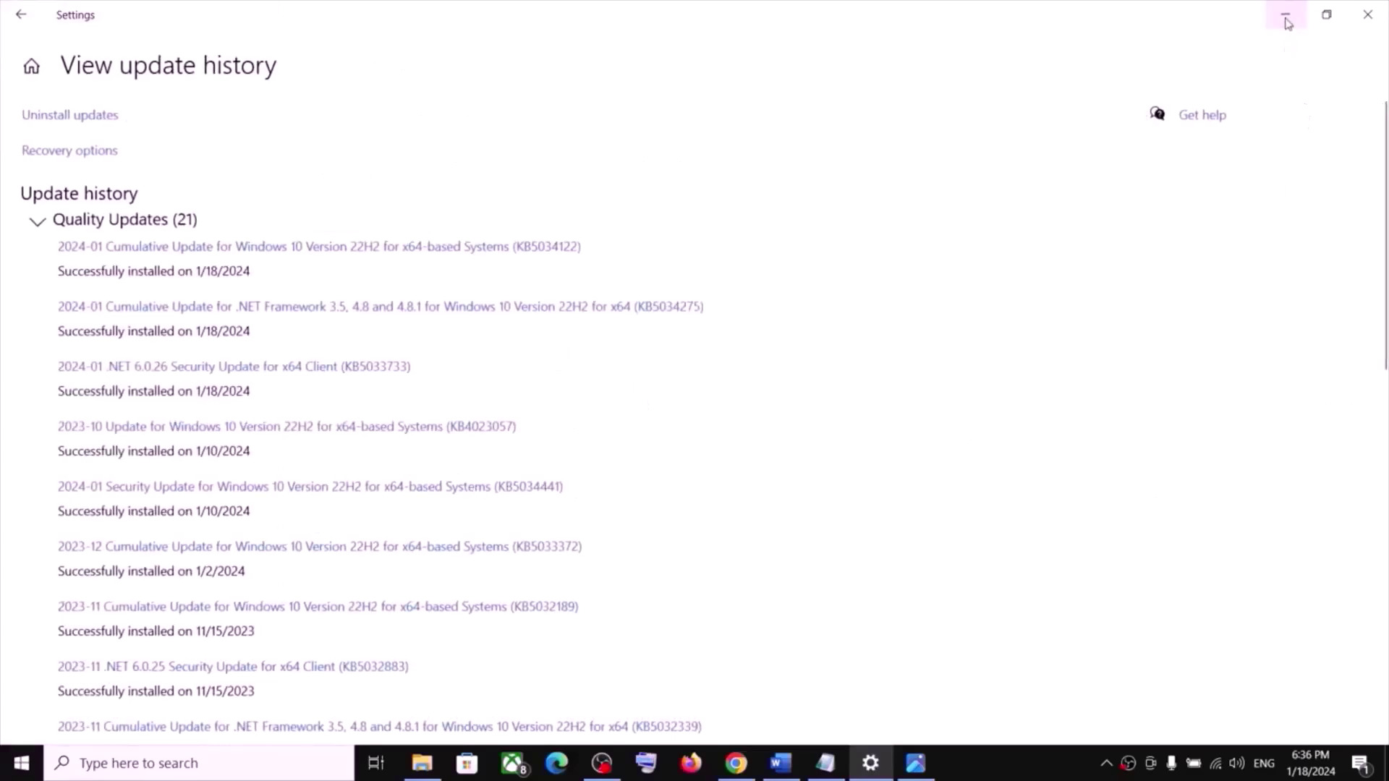
click(1287, 15)
scroll(278, 560, down, 3)
- Highlight the Word note about failed partition creation and re-enabling WinRE
scroll(276, 563, down, 1)
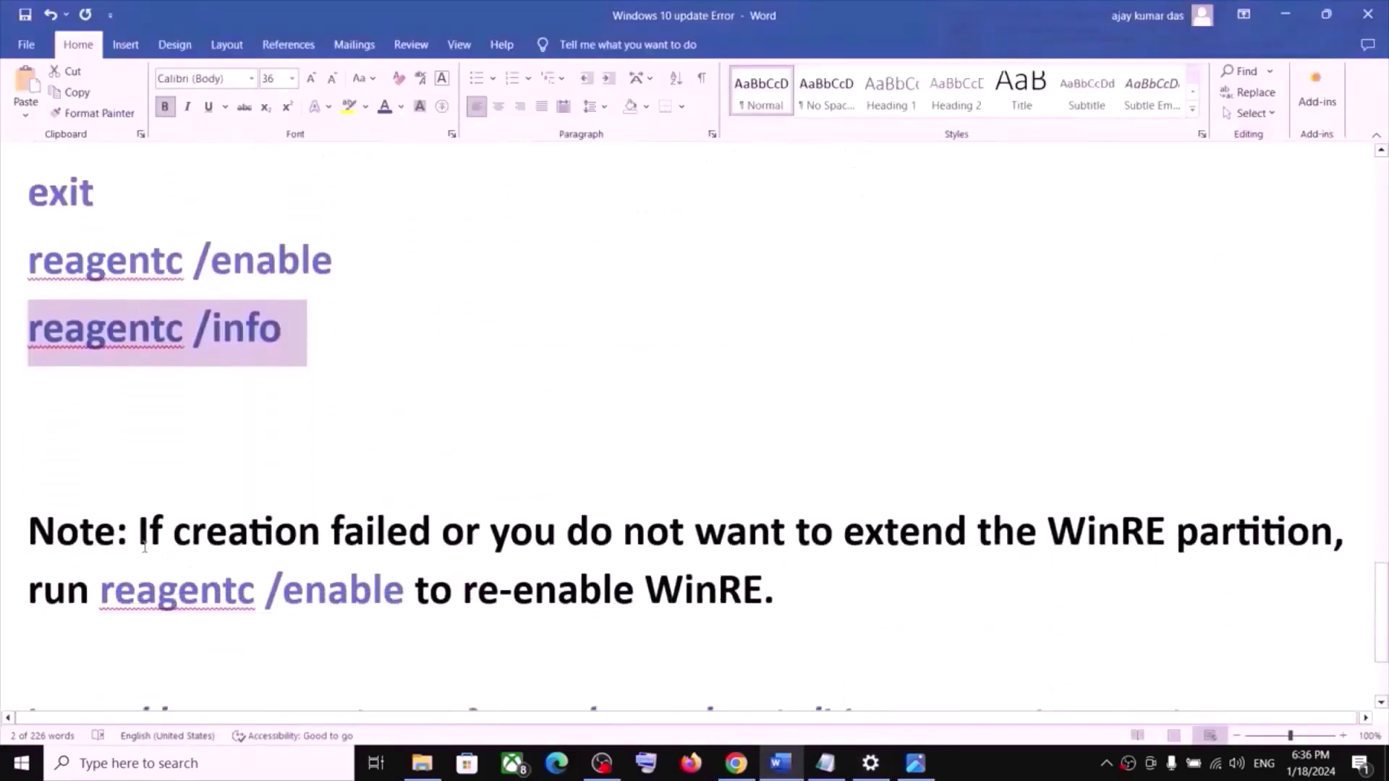
drag(135, 531, 1253, 551)
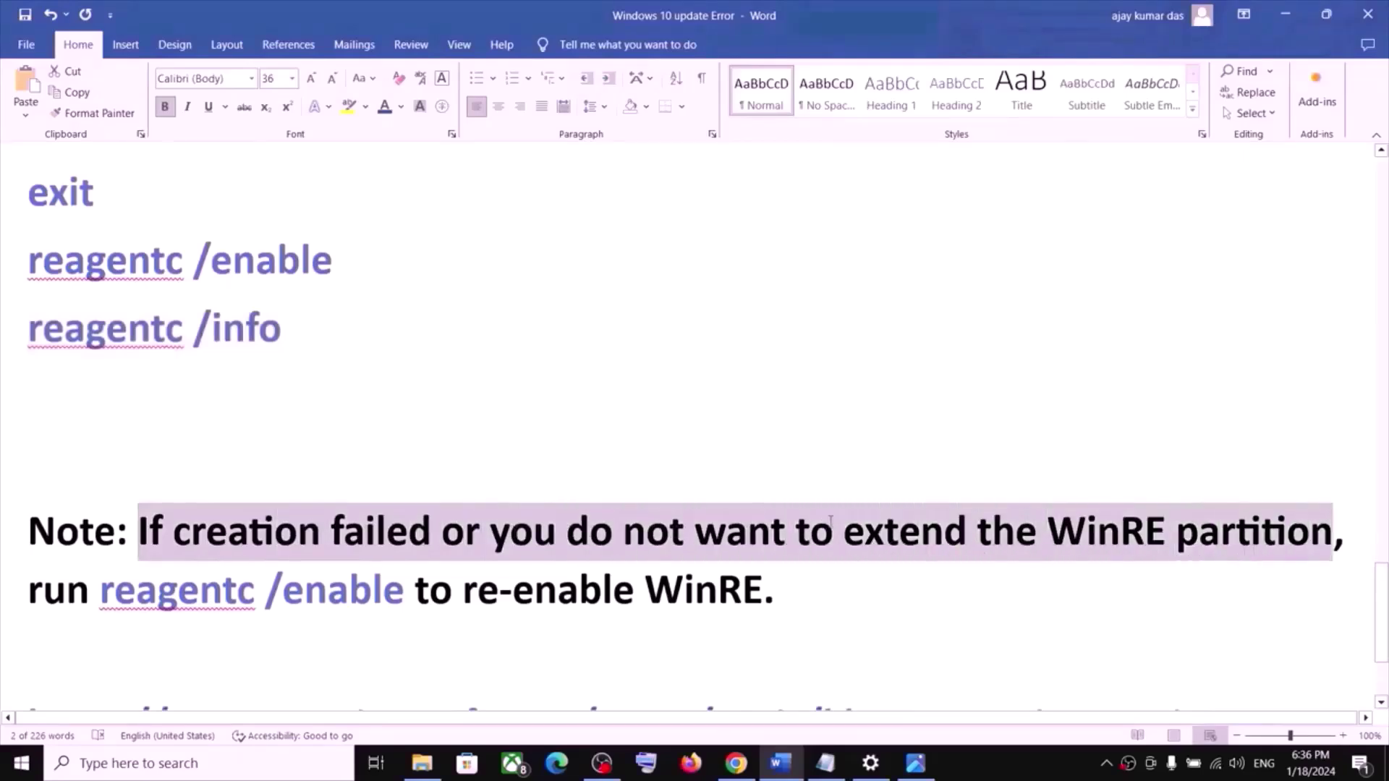
drag(137, 532, 14, 536)
drag(102, 590, 742, 592)
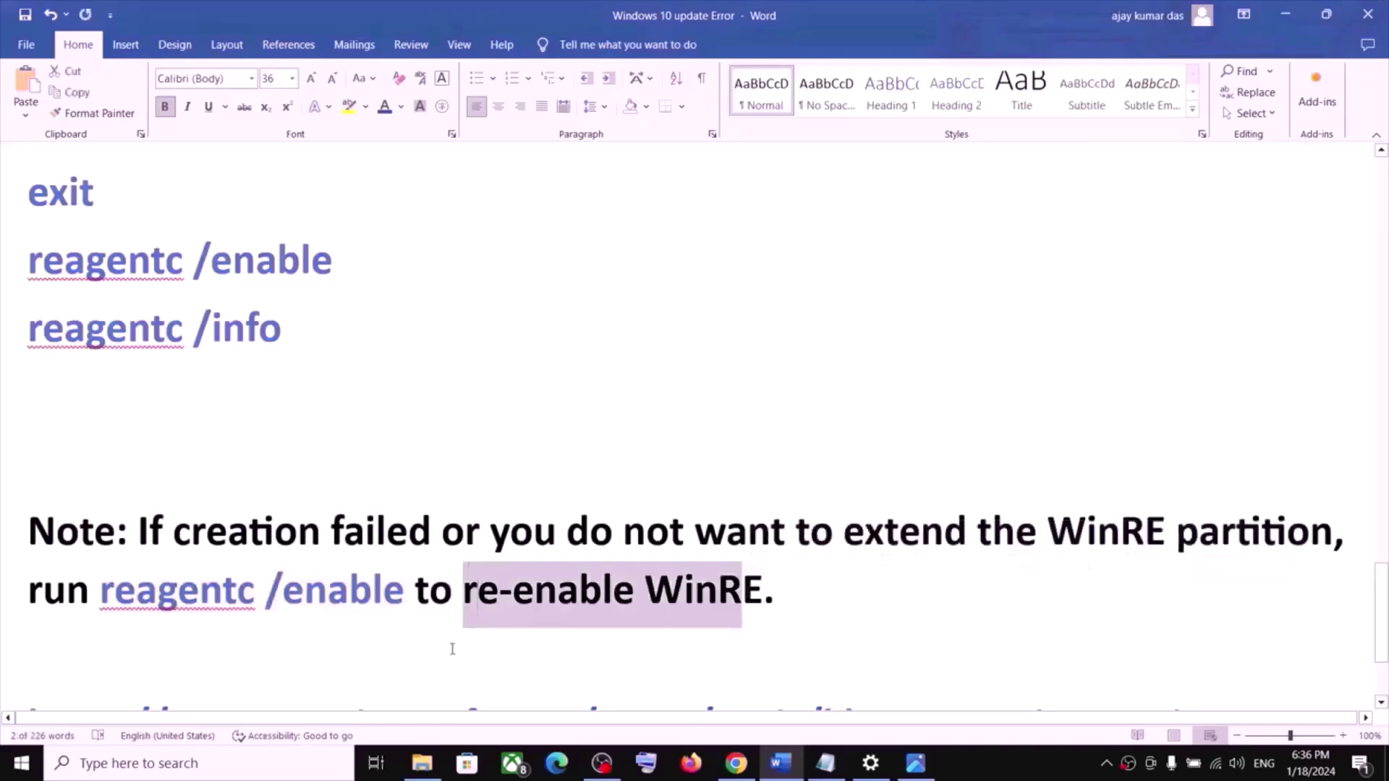
scroll(452, 649, down, 3)
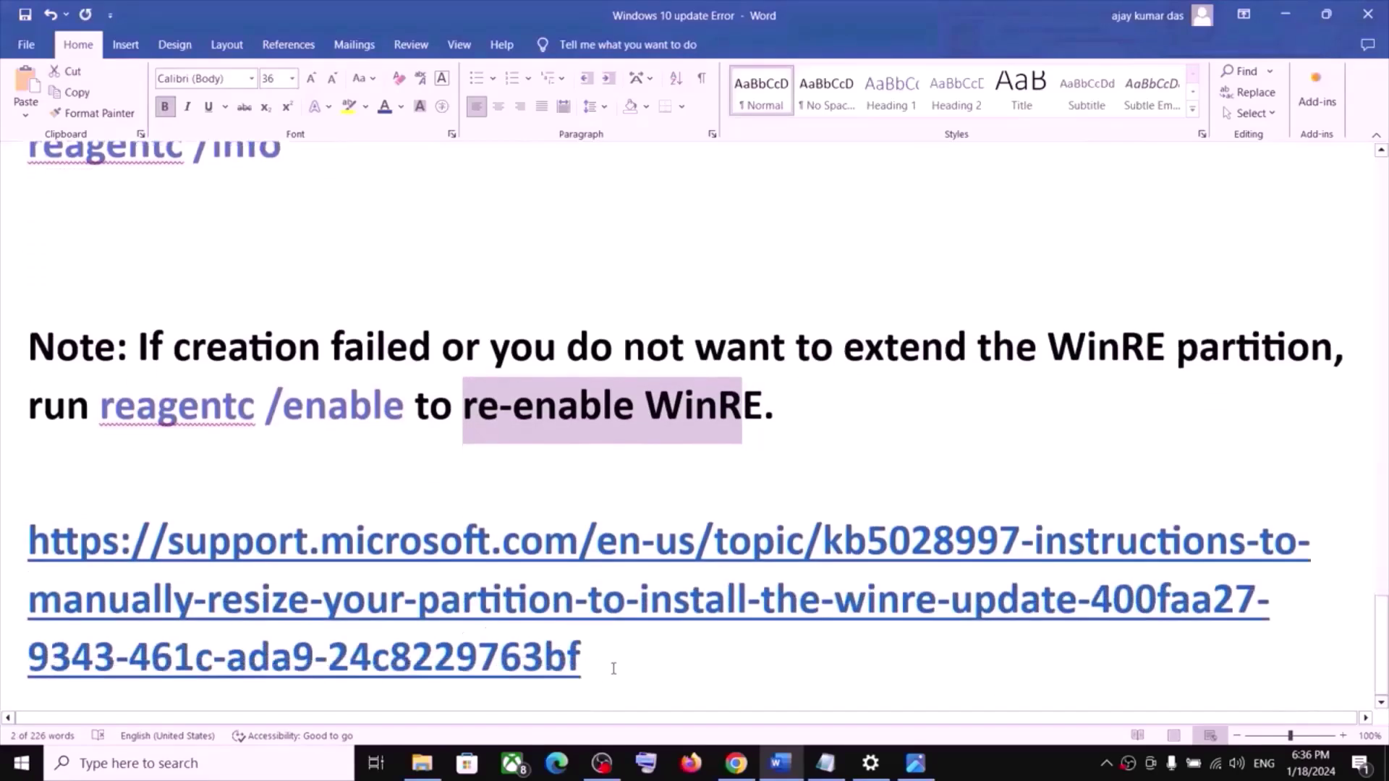
- Select the Microsoft support URL and view its KB5028997 article in Chrome
drag(614, 669, 27, 558)
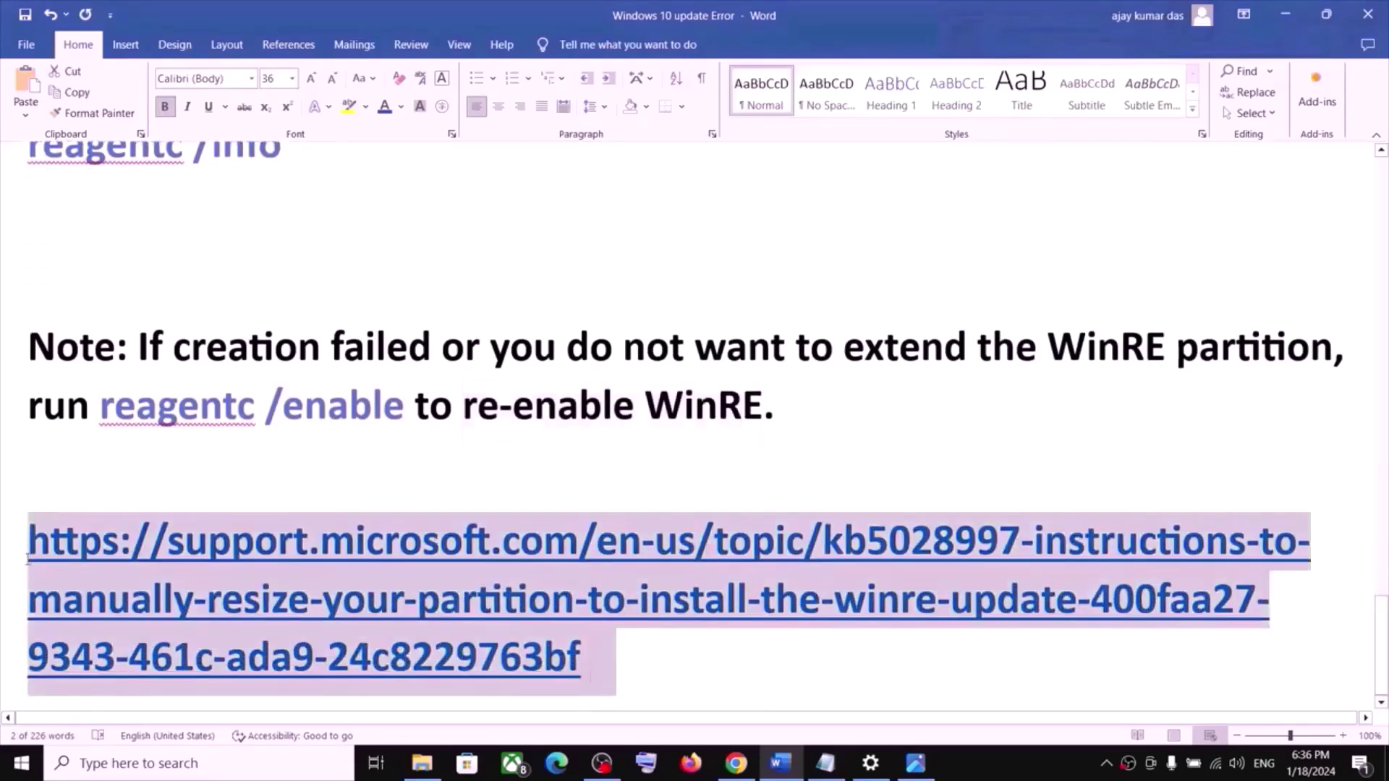
click(736, 763)
click(142, 21)
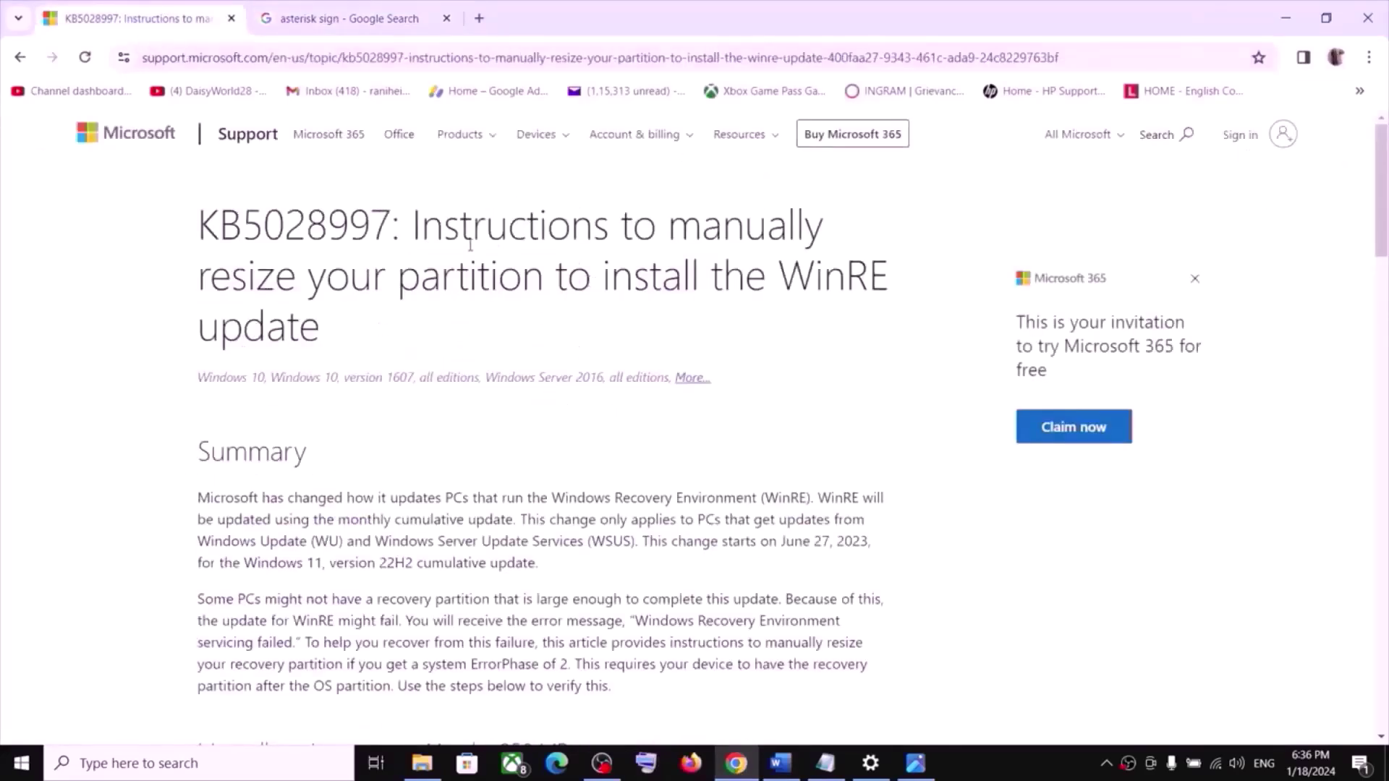
- Read the KB5028997 article, then remove the asterisk after 'PC' in the Word title
drag(419, 227, 576, 356)
scroll(577, 356, down, 5)
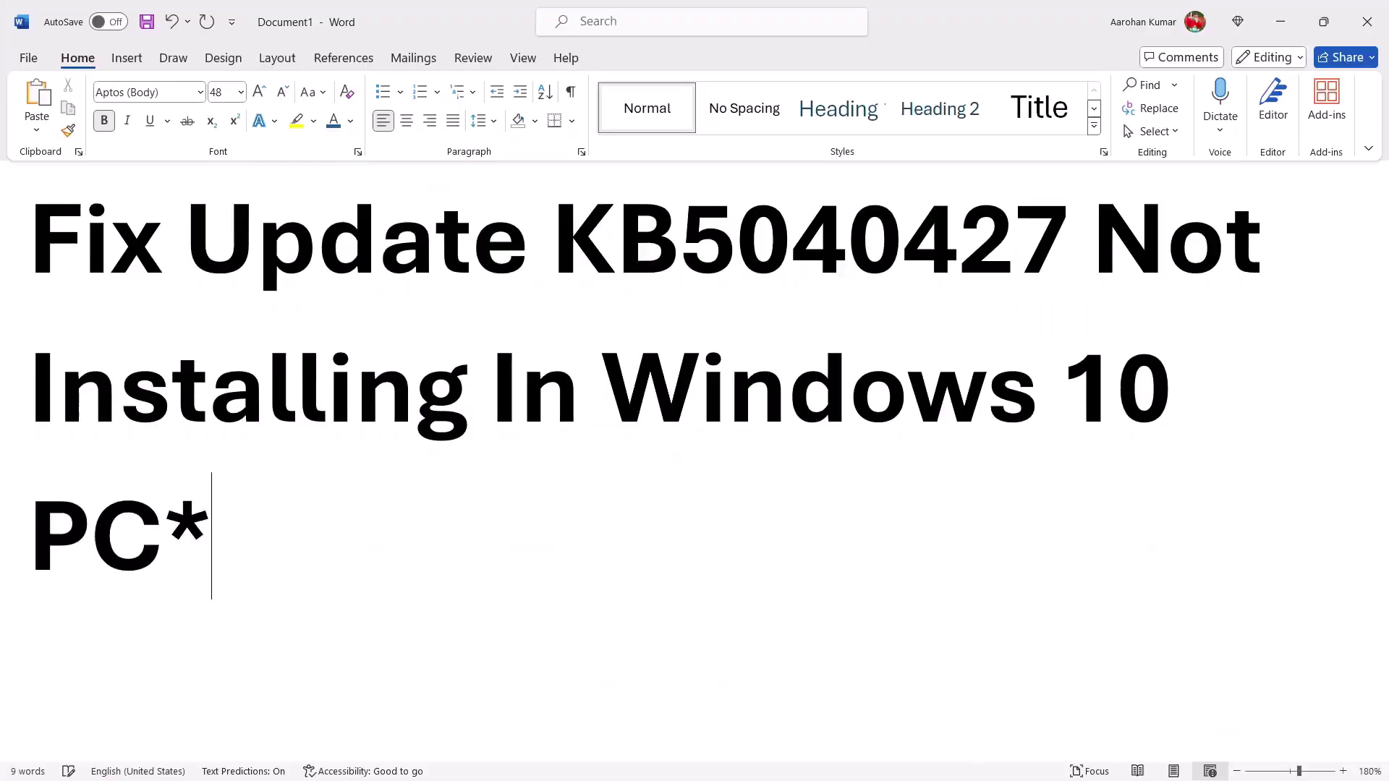
key(BackSpace)
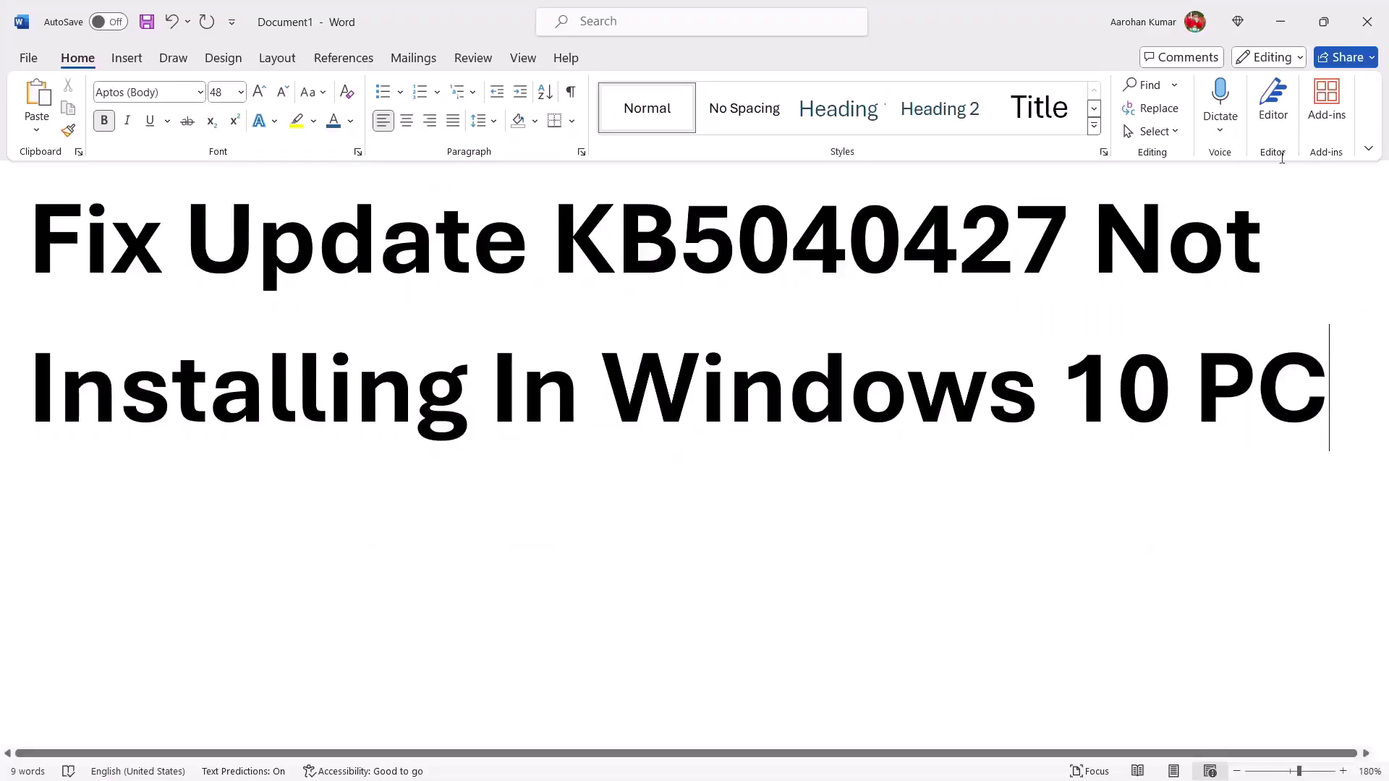
double_click(689, 219)
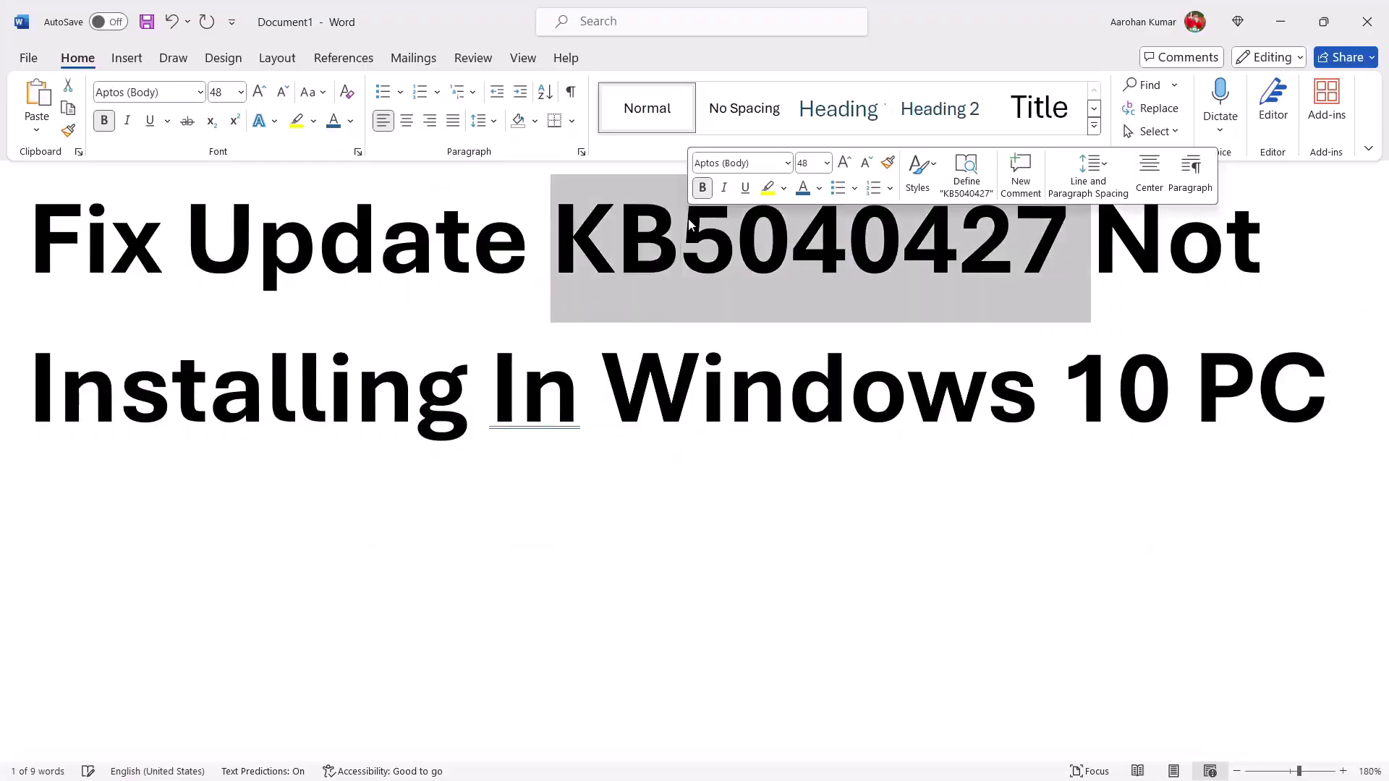
click(729, 334)
click(1329, 371)
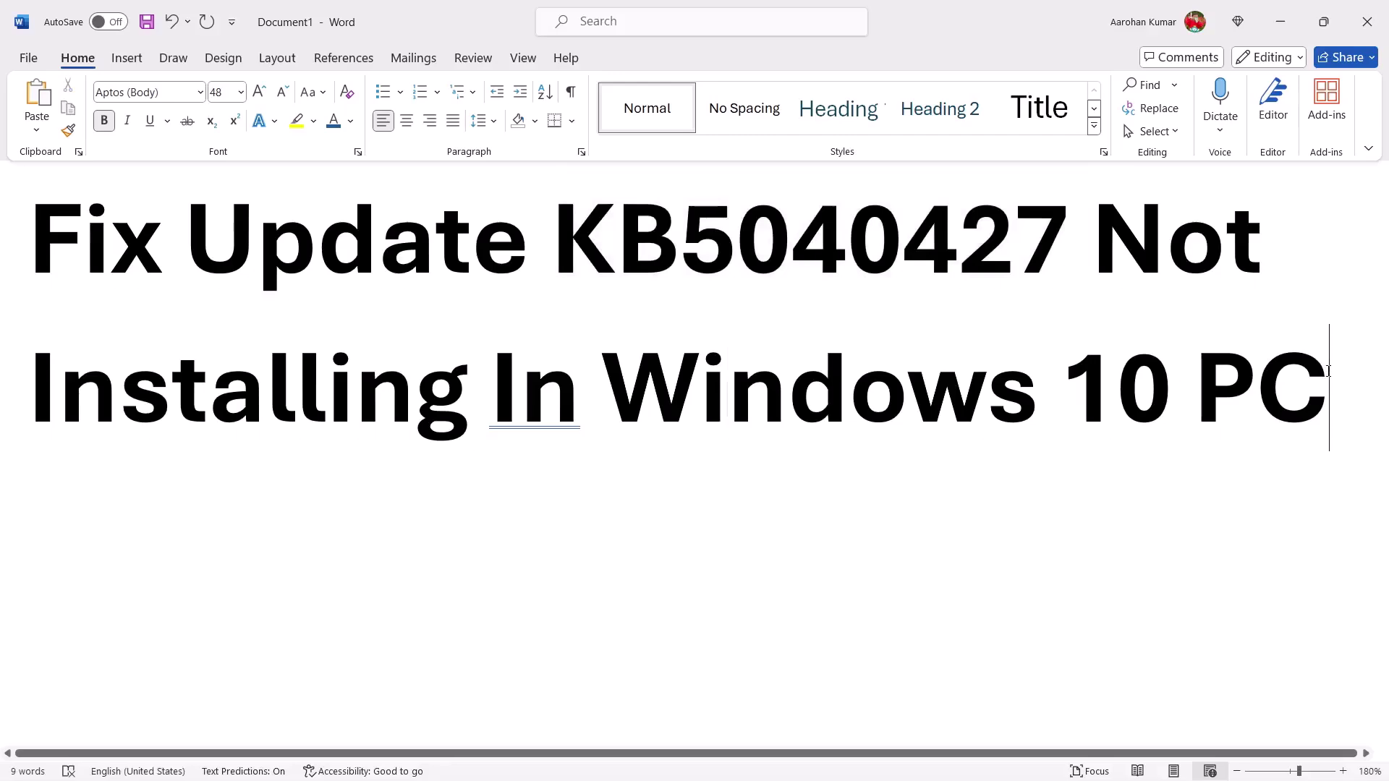